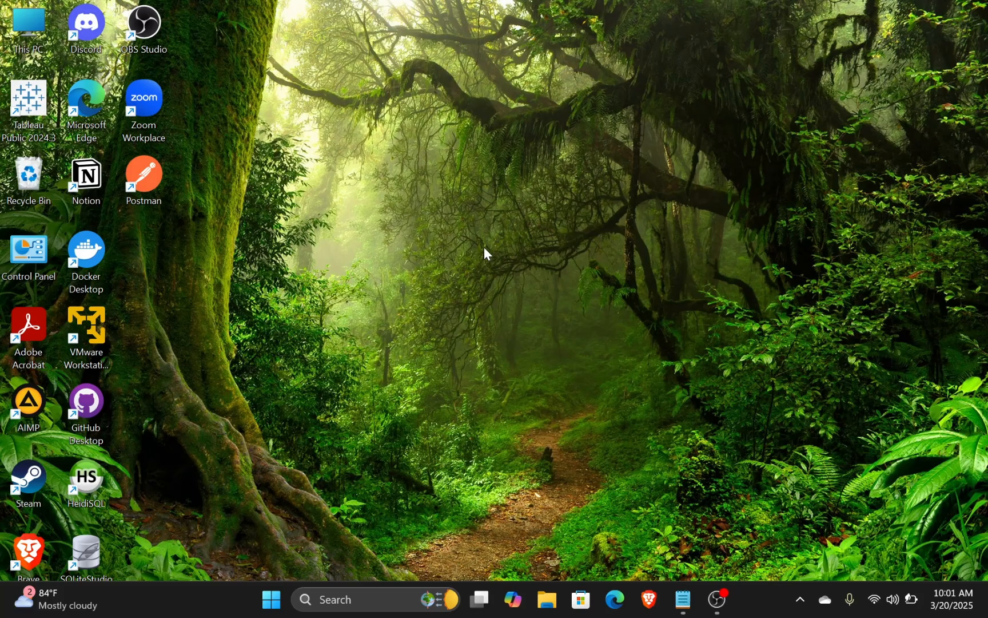
# - Review the hardware and software requirement notes in Notepad, highlighting the JDK 8, pyspark, and winutils.exe and Hadoop.dll entries
pyautogui.click(682, 609)
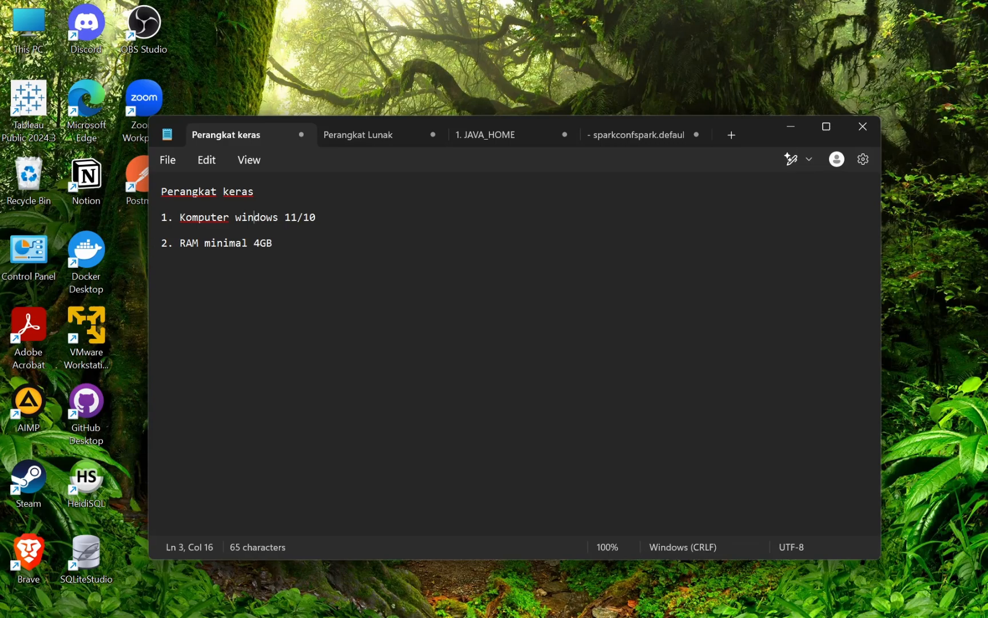
pyautogui.click(368, 137)
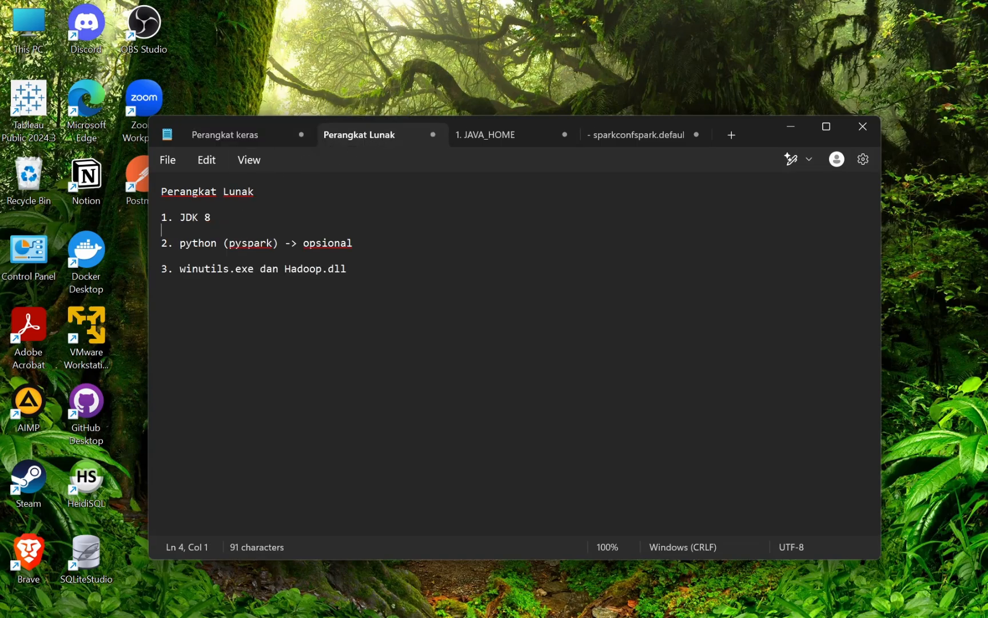
pyautogui.moveTo(220, 229); pyautogui.dragTo(139, 215)
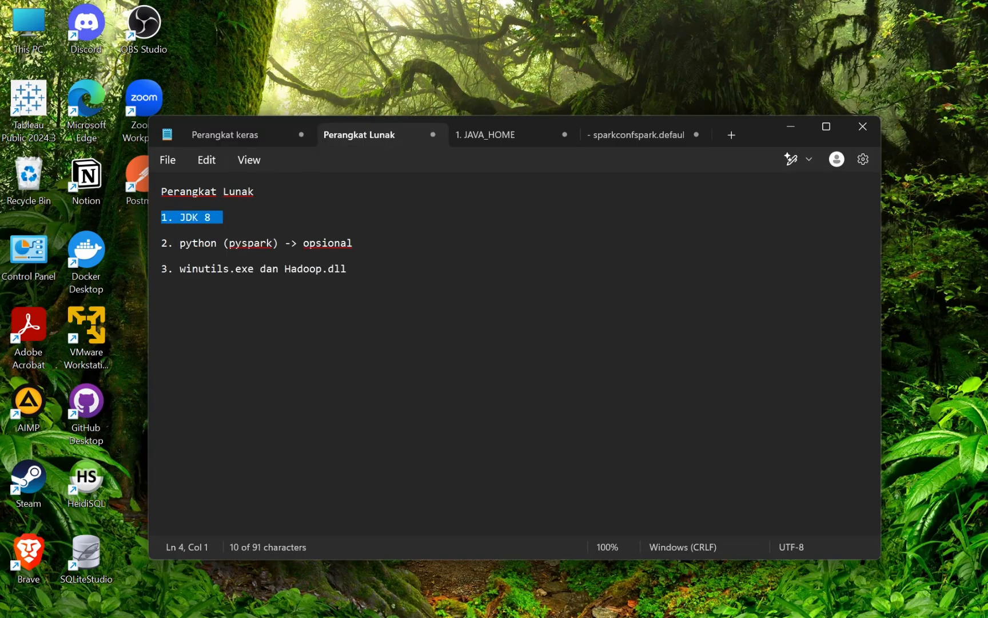
pyautogui.click(162, 230)
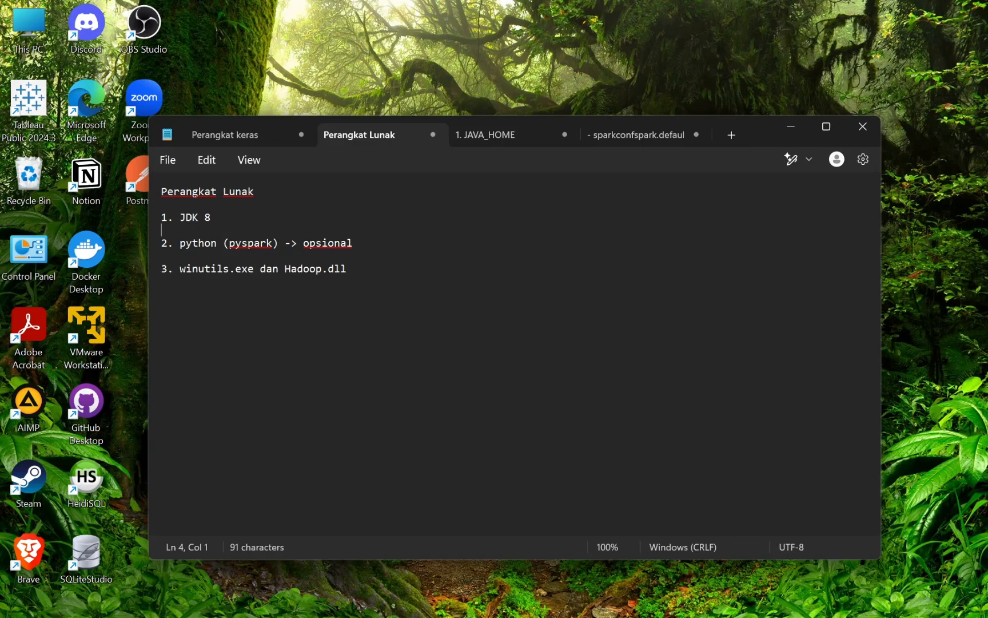
pyautogui.moveTo(273, 243); pyautogui.dragTo(229, 243)
pyautogui.click(218, 268)
pyautogui.click(347, 269)
pyautogui.hotkey('shift', 'Left')
pyautogui.hotkey('shift', 'Left')
pyautogui.hotkey('shift', 'Left')
pyautogui.hotkey('shift', 'Left')
pyautogui.hotkey('shift', 'Left')
pyautogui.hotkey('shift', 'Left')
pyautogui.hotkey('shift', 'Left')
pyautogui.hotkey('shift', 'Left')
pyautogui.hotkey('shift', 'Left')
pyautogui.hotkey('shift', 'Left')
pyautogui.hotkey('shift', 'Left')
pyautogui.hotkey('shift', 'Left')
pyautogui.hotkey('shift', 'Left')
pyautogui.hotkey('shift', 'Left')
pyautogui.hotkey('shift', 'Left')
pyautogui.hotkey('shift', 'Left')
pyautogui.hotkey('shift', 'Left')
pyautogui.hotkey('shift', 'Left')
pyautogui.hotkey('shift', 'Left')
pyautogui.hotkey('shift', 'Left')
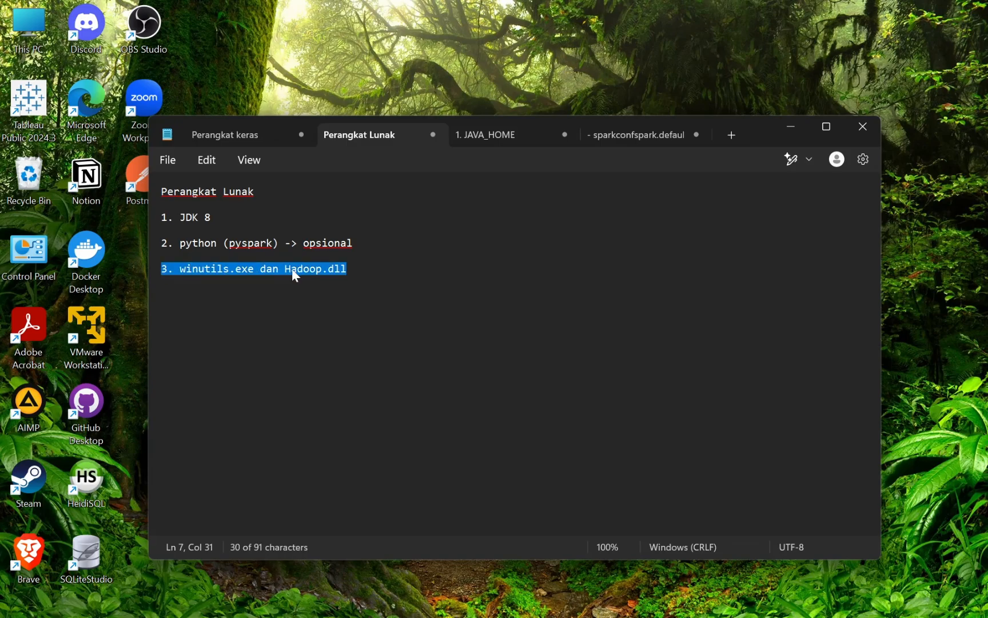
pyautogui.click(322, 269)
pyautogui.moveTo(349, 269); pyautogui.dragTo(153, 275)
pyautogui.click(316, 269)
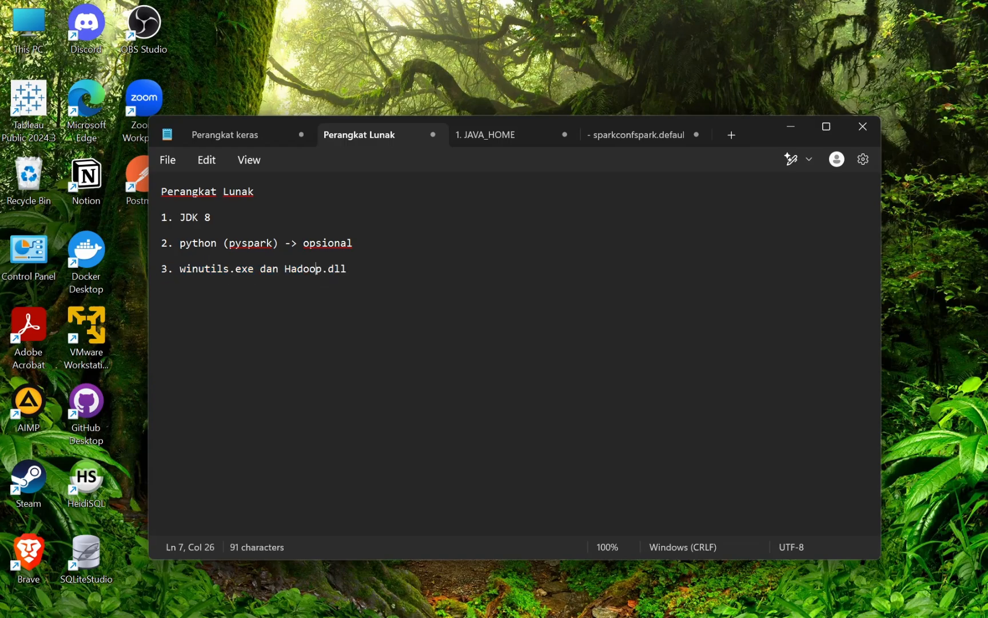
pyautogui.click(800, 131)
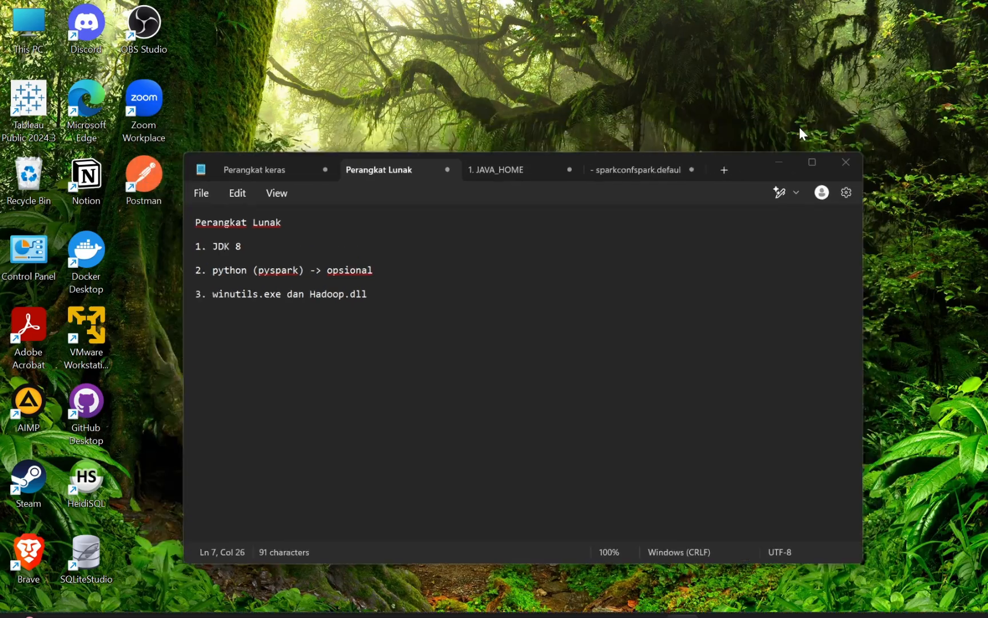
# - Switch to the Brave browser, search for "download apache spark" and open the official Apache Spark downloads page
pyautogui.press('super')
pyautogui.write('bra')
pyautogui.press('Return')
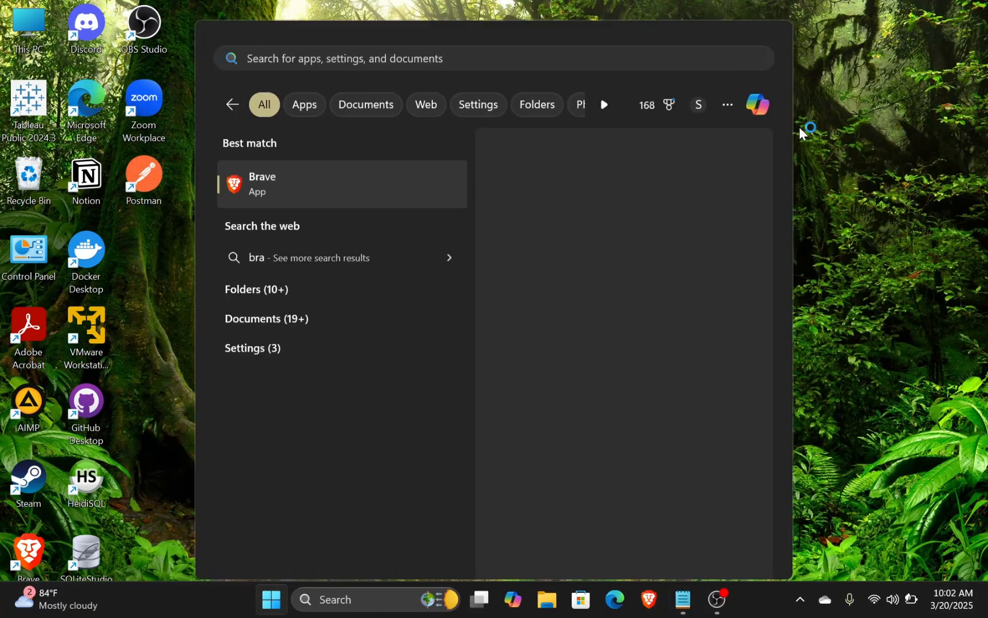
pyautogui.write('dow')
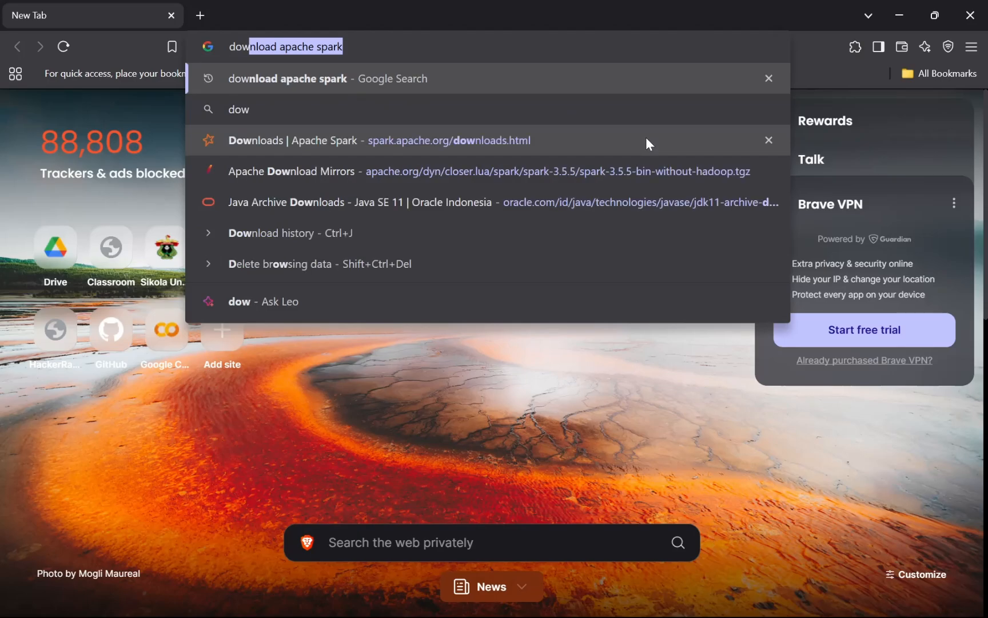
pyautogui.press('Return')
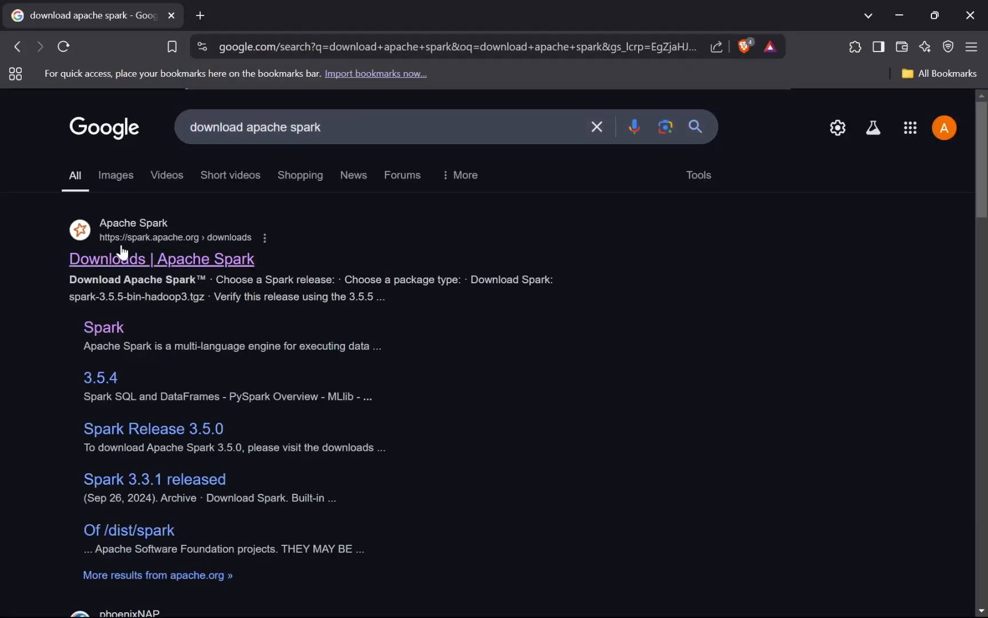
pyautogui.click(110, 262)
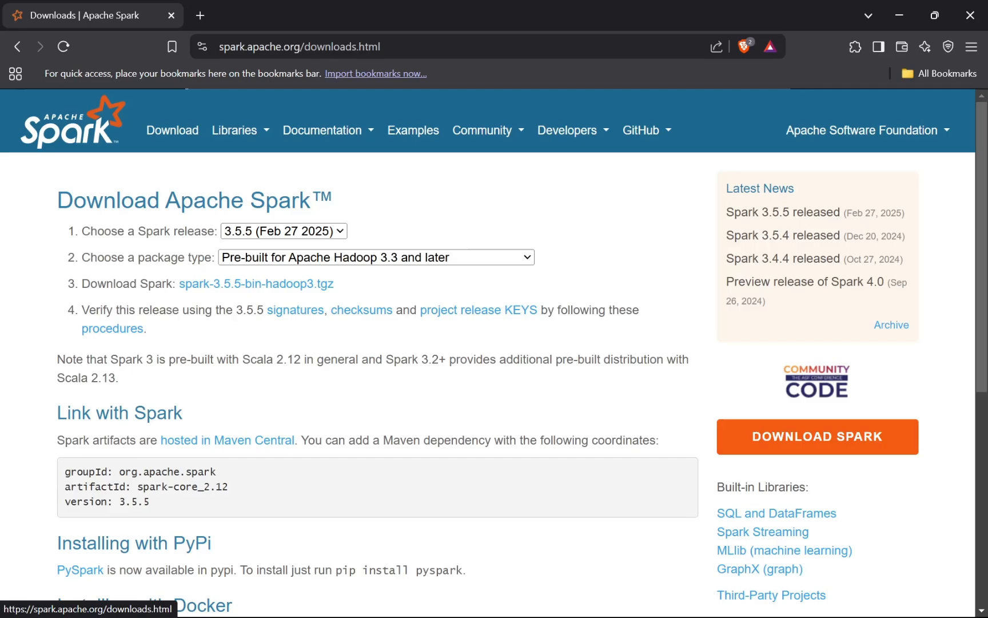
# - Choose the Spark 3.5.5 package "Pre-built with user-provided Apache Hadoop", open its suggested archive download and cancel saving it
pyautogui.click(235, 260)
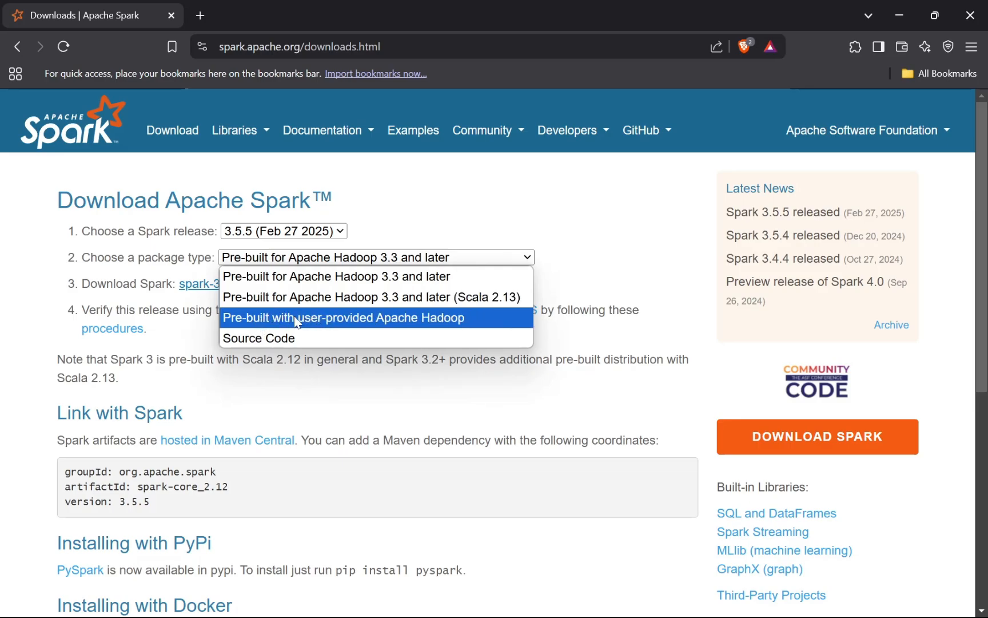
pyautogui.click(341, 324)
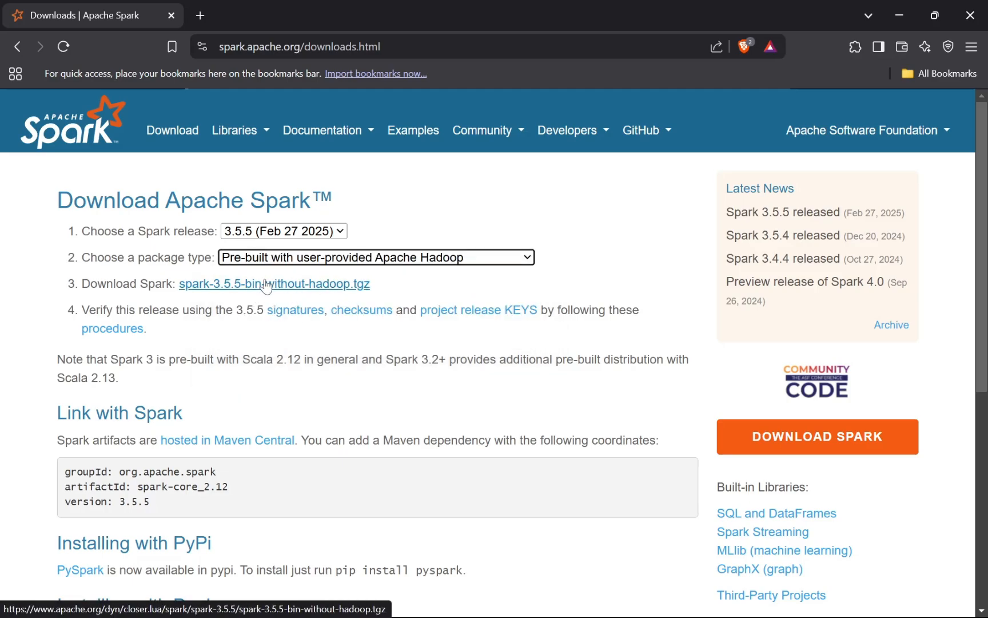
pyautogui.click(229, 289)
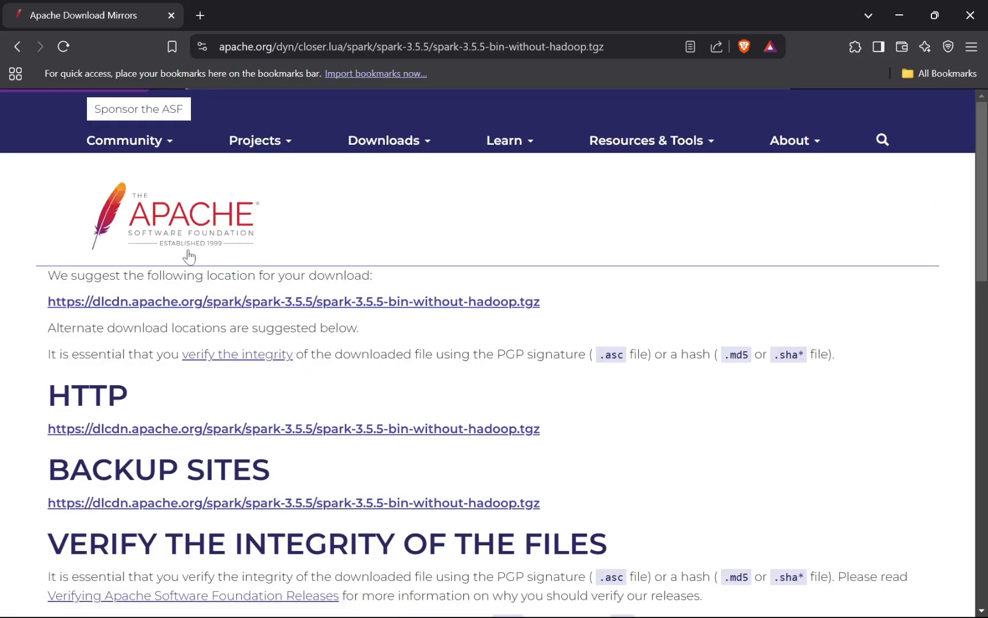
pyautogui.click(165, 302)
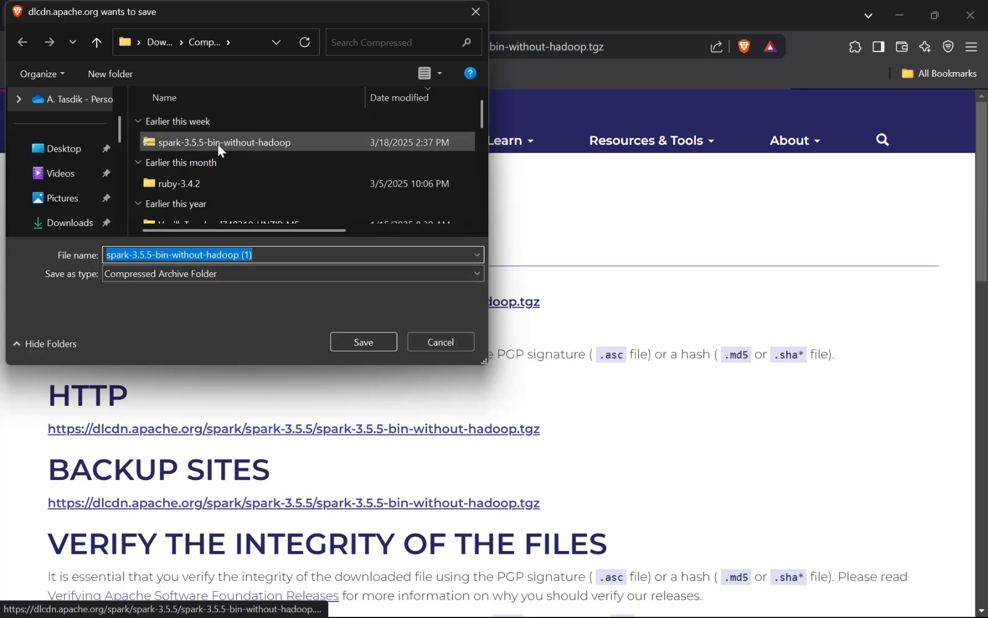
pyautogui.click(428, 342)
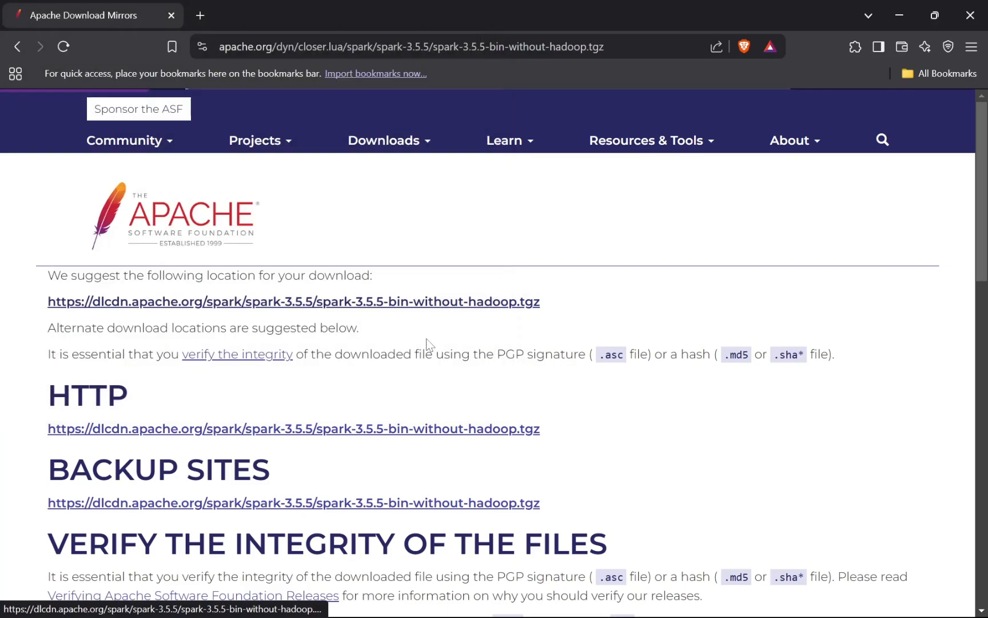
# - Switch to File Explorer and open the Compressed folder inside Downloads
pyautogui.click(901, 9)
pyautogui.press('super')
pyautogui.write('file')
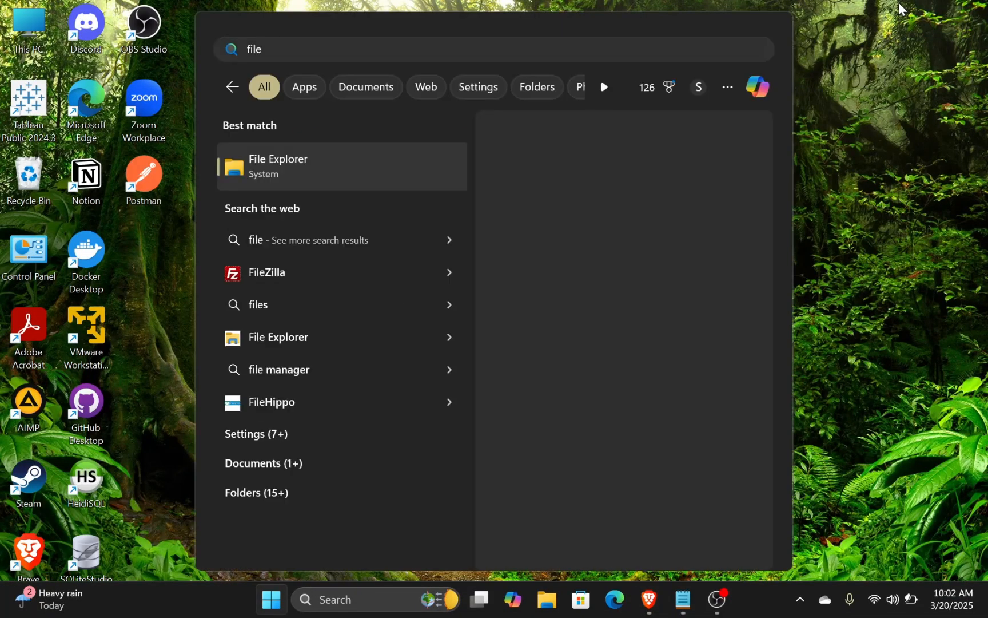
pyautogui.press('Return')
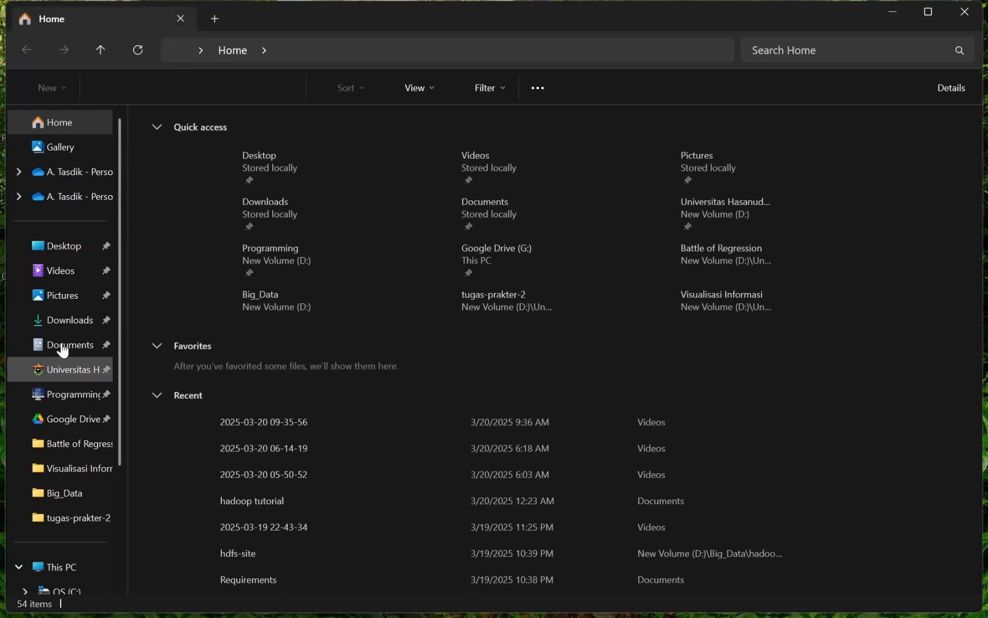
pyautogui.click(72, 320)
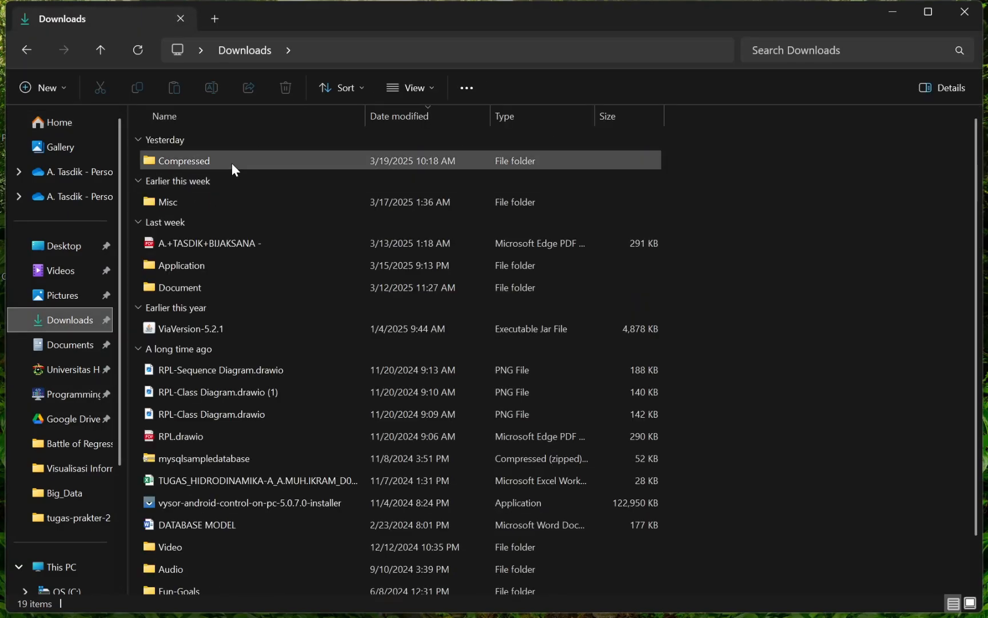
pyautogui.doubleClick(232, 163)
# - Extract the spark-3.5.5-bin-without-hadoop archive into D:\Big_Data
pyautogui.click(290, 152)
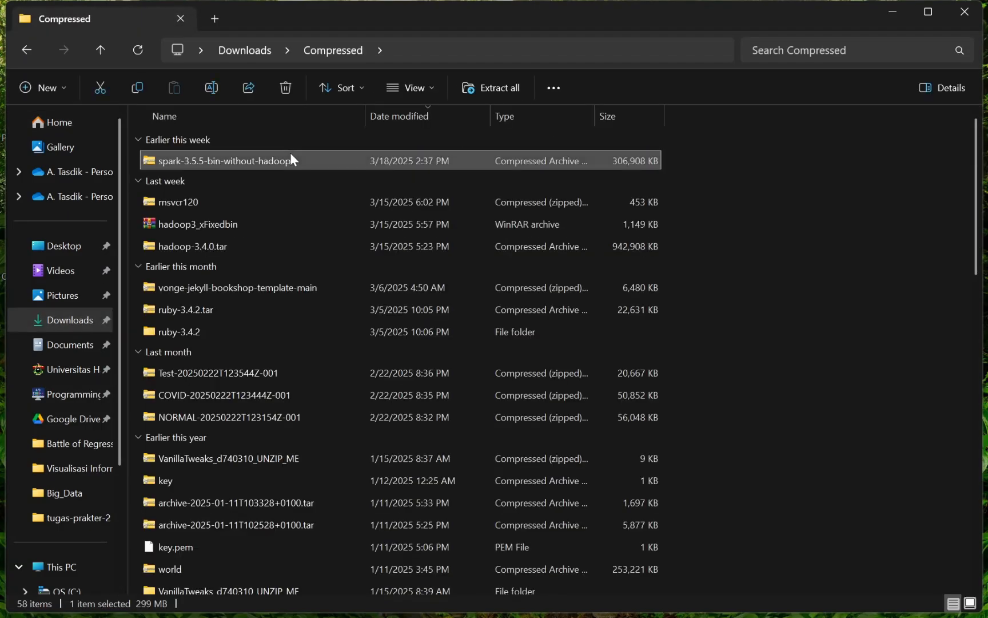
pyautogui.rightClick(291, 154)
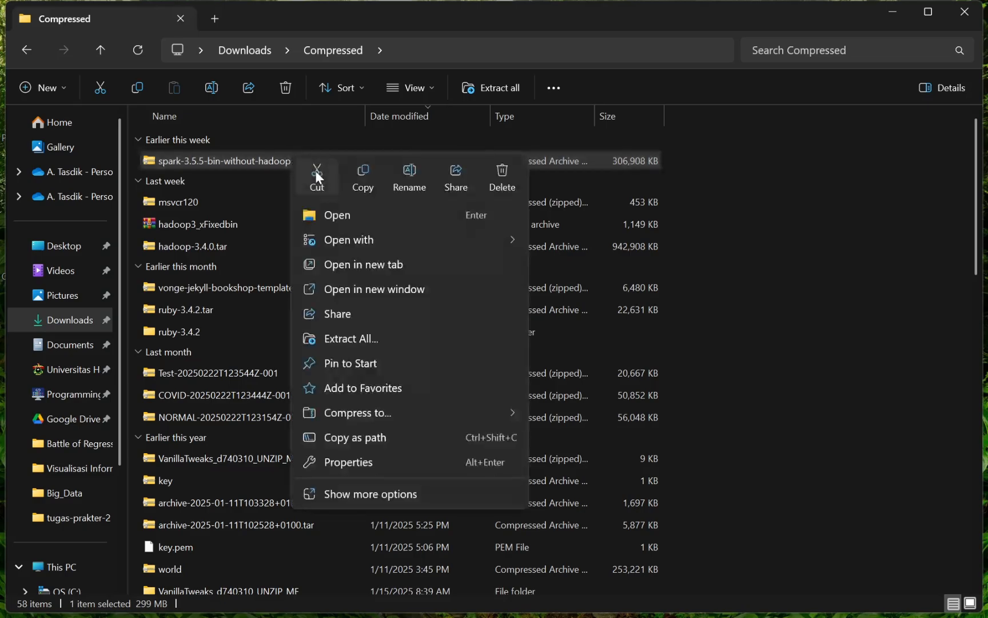
pyautogui.click(371, 336)
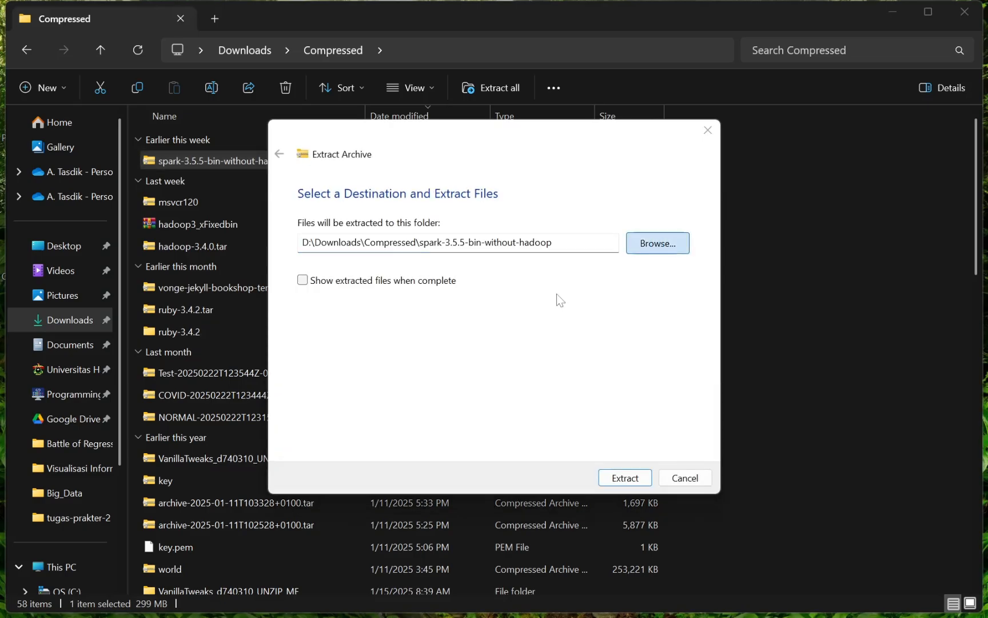
pyautogui.click(658, 242)
pyautogui.scroll(-1, 379, 331)
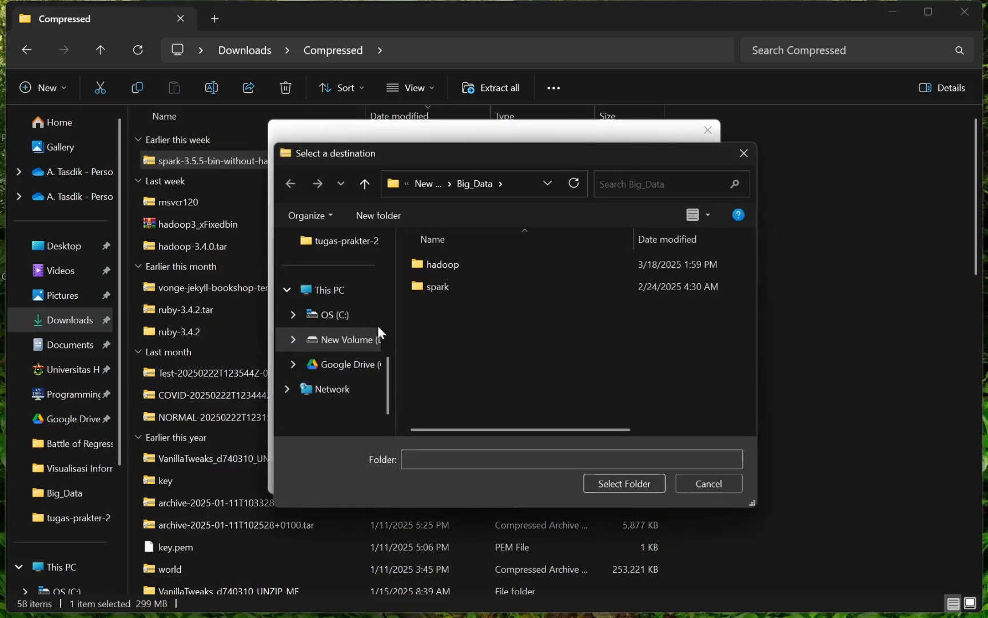
pyautogui.click(289, 341)
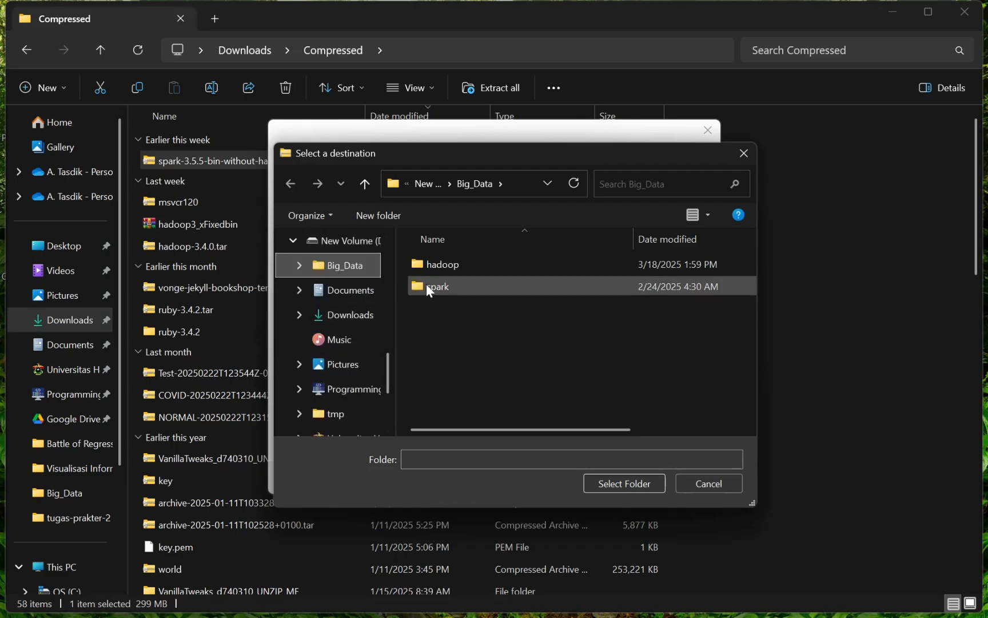
pyautogui.click(364, 268)
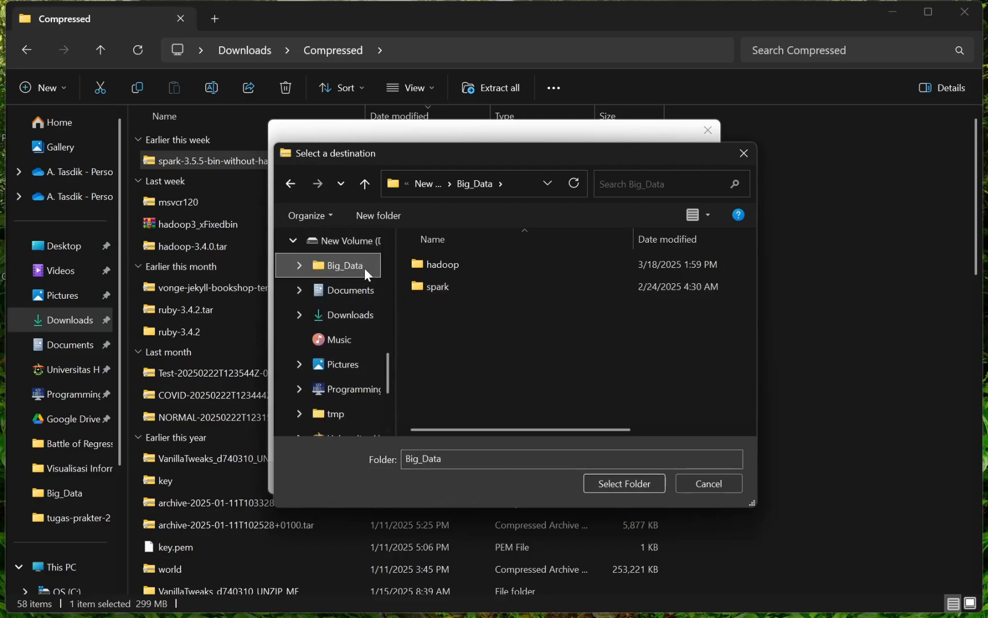
pyautogui.click(624, 484)
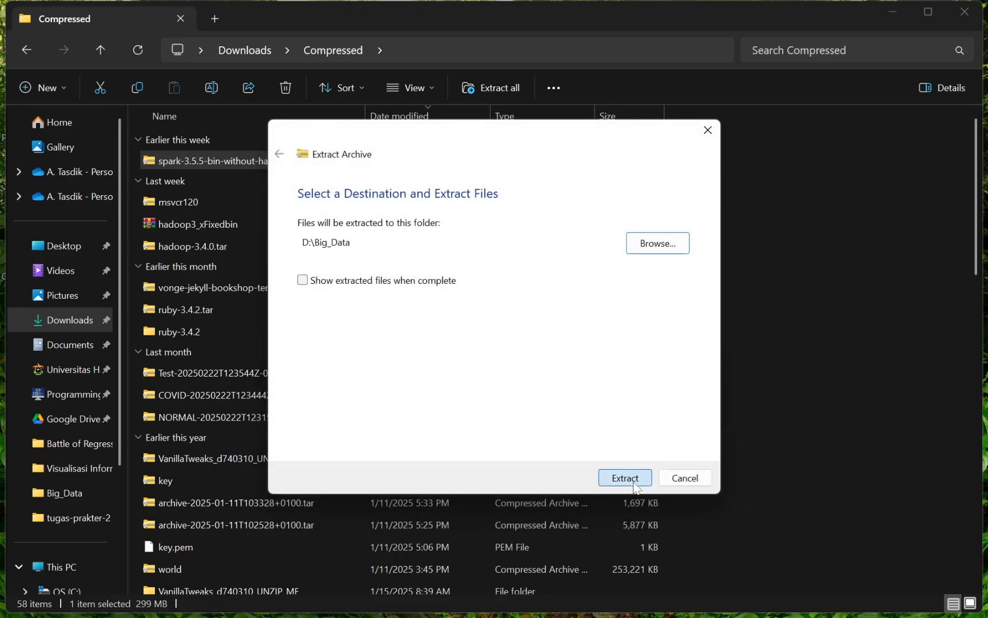
pyautogui.click(635, 485)
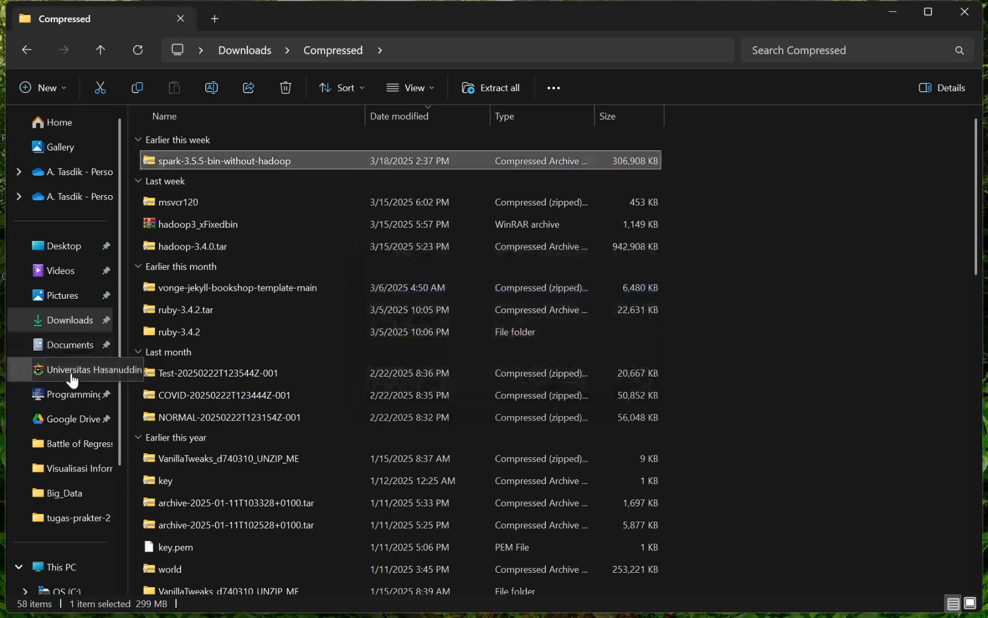
# - Open the Big_Data folder on drive D: and delete the old spark folder
pyautogui.scroll(-3, 69, 343)
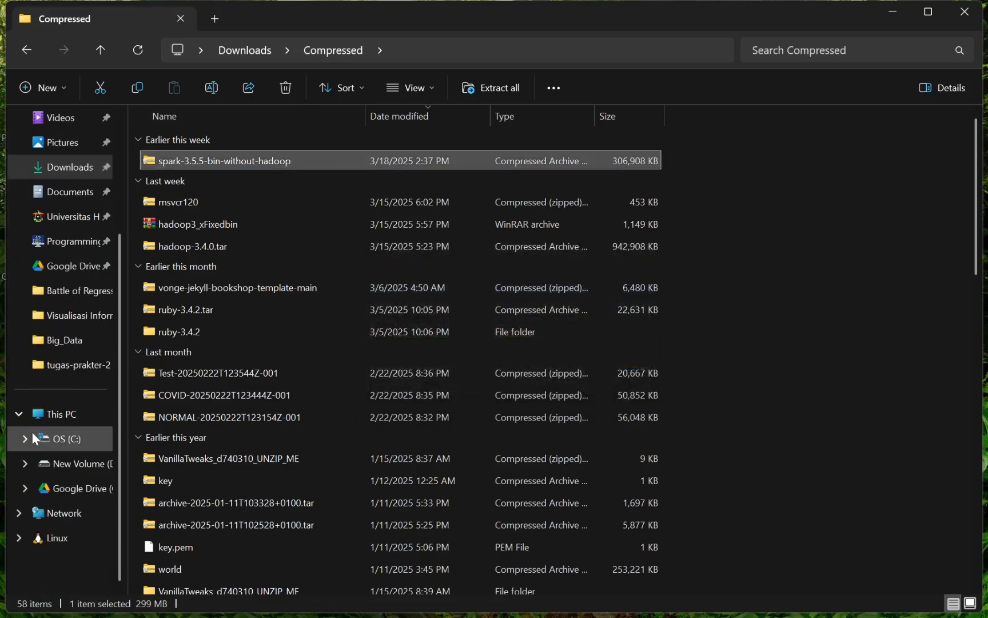
pyautogui.click(23, 470)
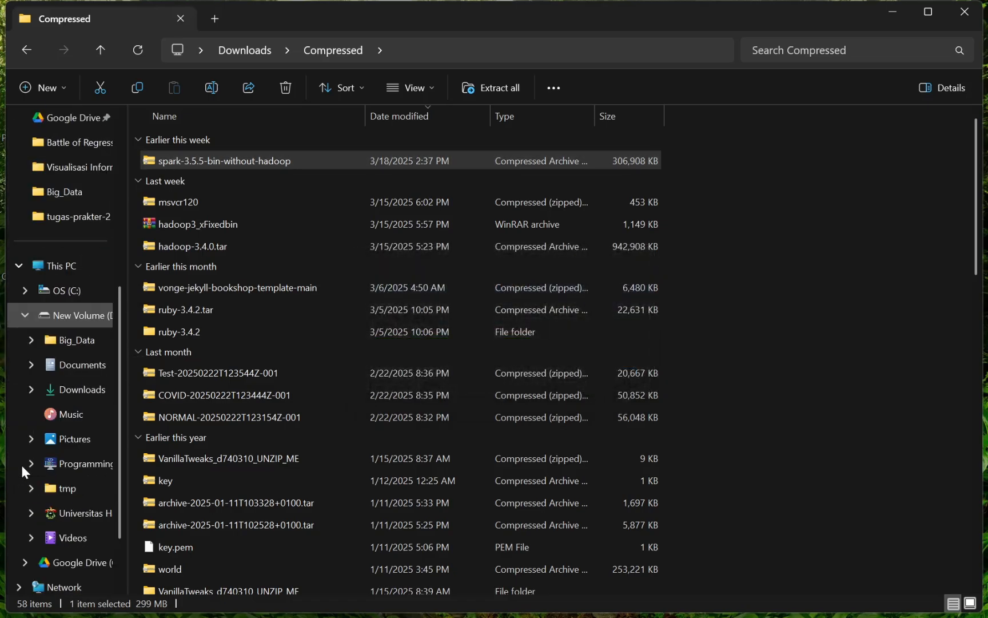
pyautogui.click(73, 348)
pyautogui.click(286, 191)
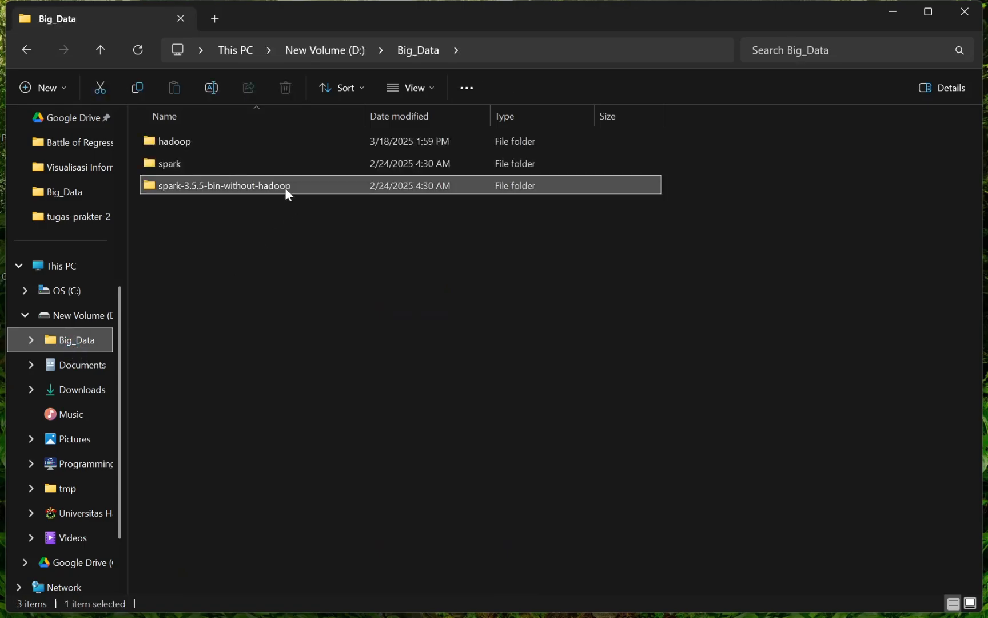
pyautogui.click(288, 161)
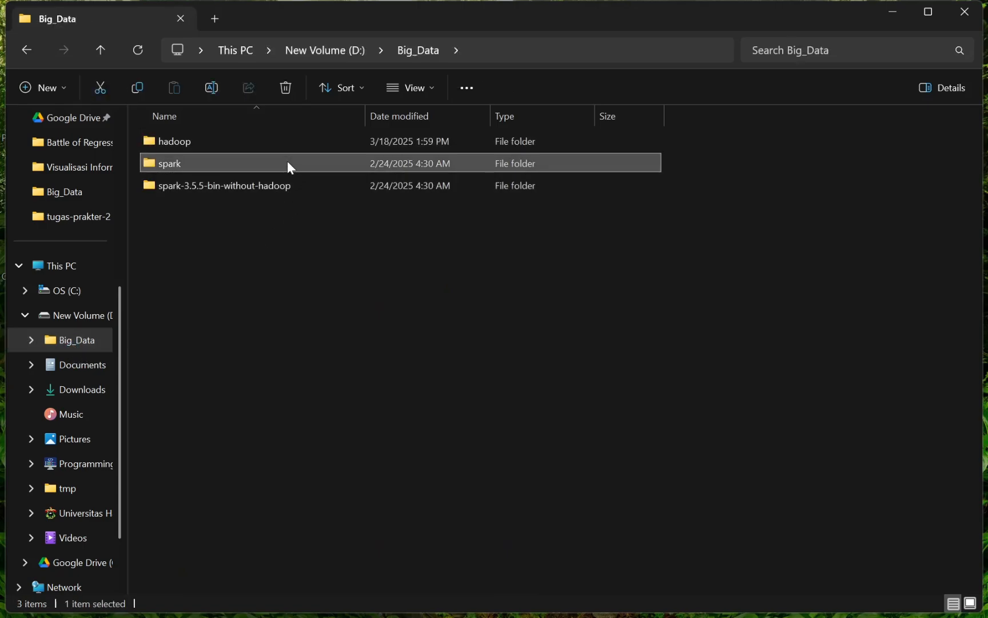
pyautogui.press('Delete')
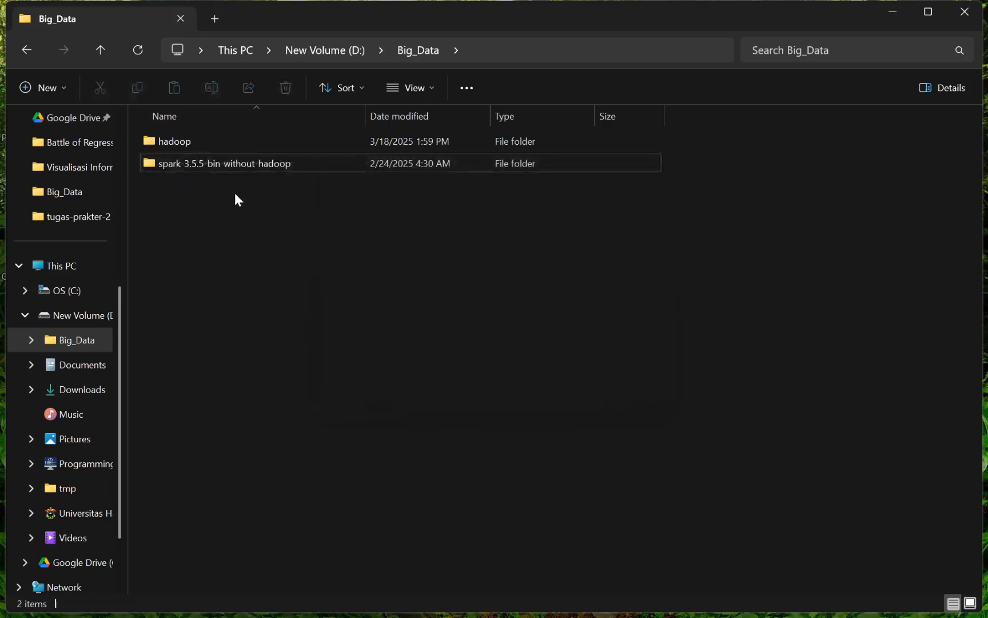
# - Rename the spark-3.5.5-bin-without-hadoop folder in Big_Data as spark
pyautogui.click(235, 163)
pyautogui.click(219, 87)
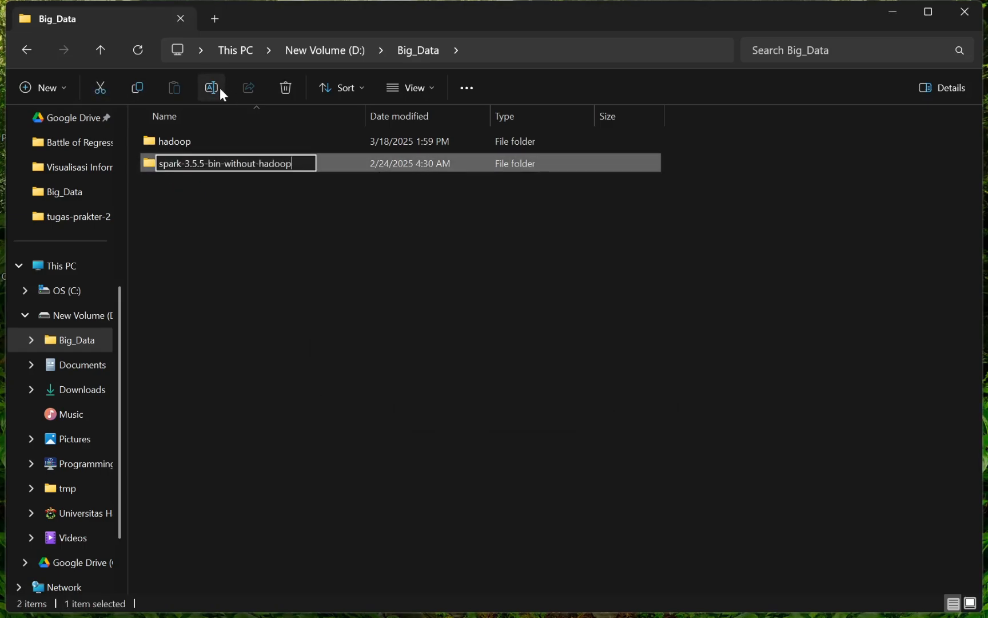
pyautogui.press('BackSpace')
pyautogui.press('BackSpace')
pyautogui.press('BackSpace')
pyautogui.press('BackSpace')
pyautogui.press('BackSpace')
pyautogui.press('BackSpace')
pyautogui.press('BackSpace')
pyautogui.press('BackSpace')
pyautogui.press('BackSpace')
pyautogui.press('BackSpace')
pyautogui.press('BackSpace')
pyautogui.press('BackSpace')
pyautogui.press('BackSpace')
pyautogui.press('BackSpace')
pyautogui.press('BackSpace')
pyautogui.press('BackSpace')
pyautogui.press('BackSpace')
pyautogui.press('BackSpace')
pyautogui.press('BackSpace')
pyautogui.press('BackSpace')
pyautogui.press('BackSpace')
pyautogui.press('BackSpace')
pyautogui.press('BackSpace')
pyautogui.press('BackSpace')
pyautogui.press('BackSpace')
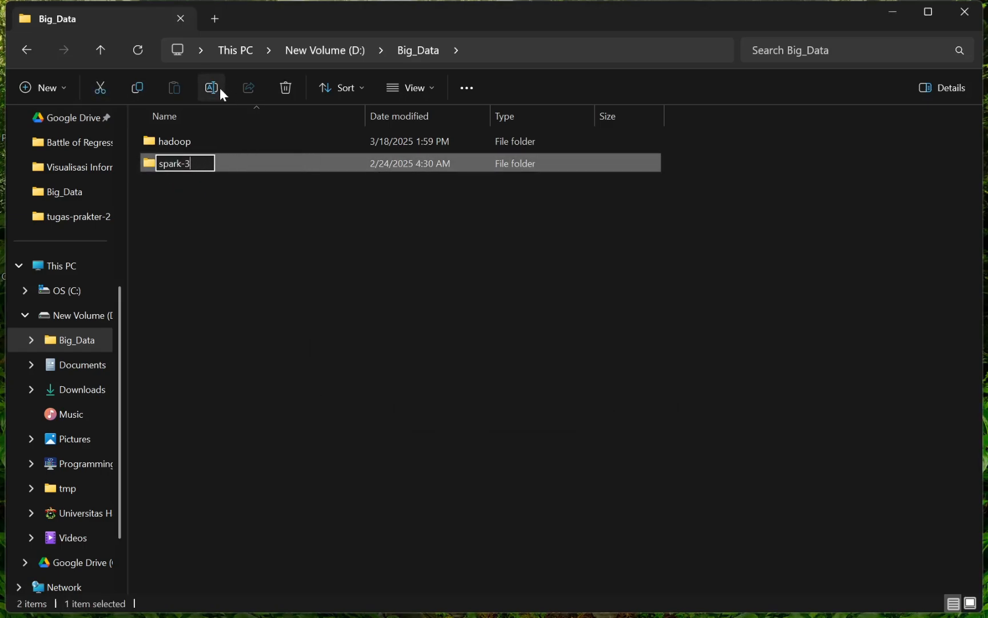
pyautogui.press('Return')
pyautogui.click(277, 262)
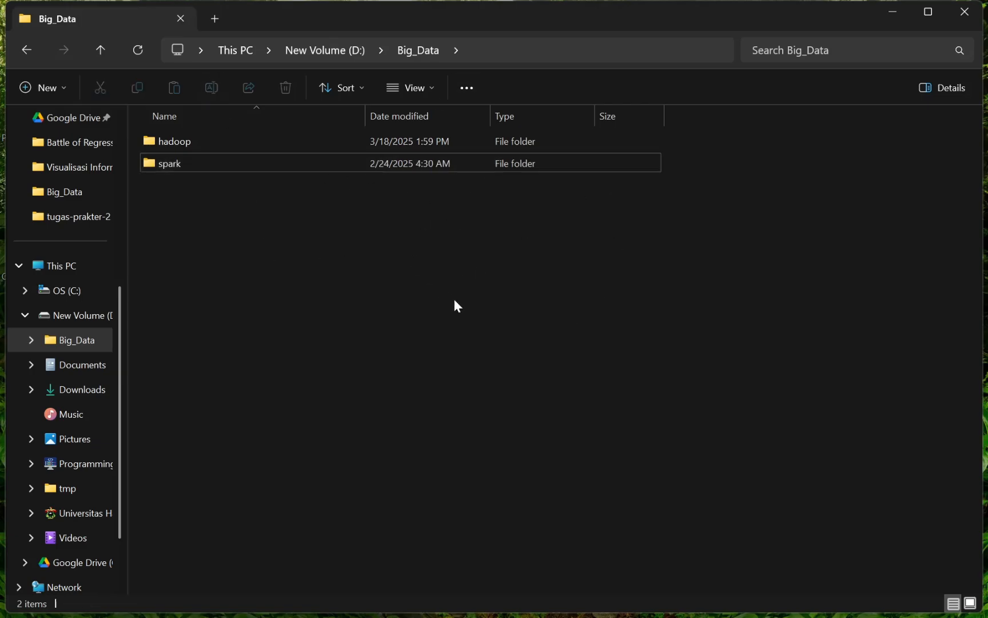
# - Open the Windows system properties and bring up the Environment Variables dialog with the system variables list
pyautogui.press('super')
pyautogui.write('envi')
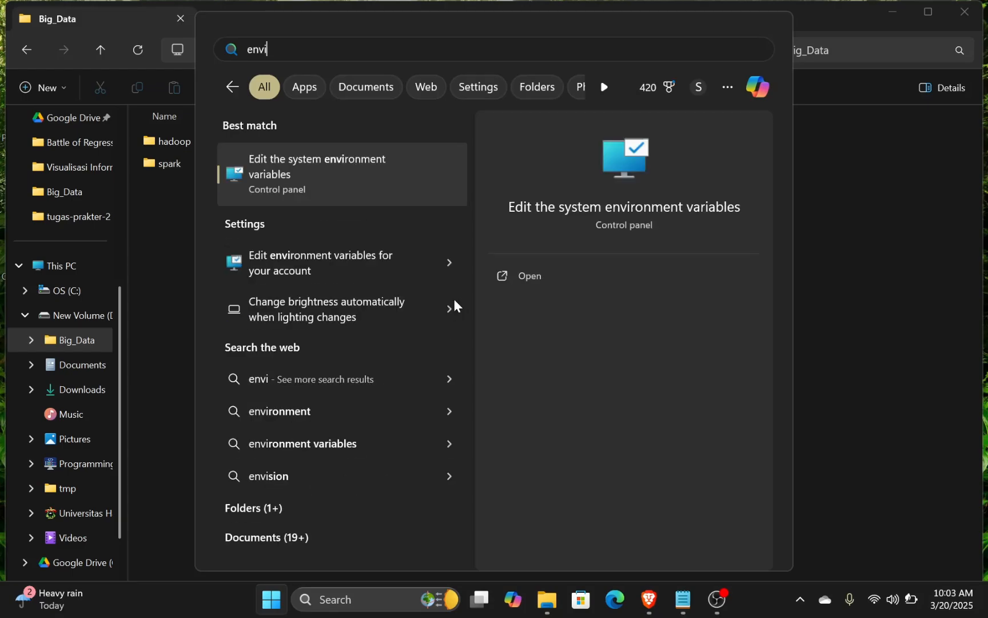
pyautogui.press('Return')
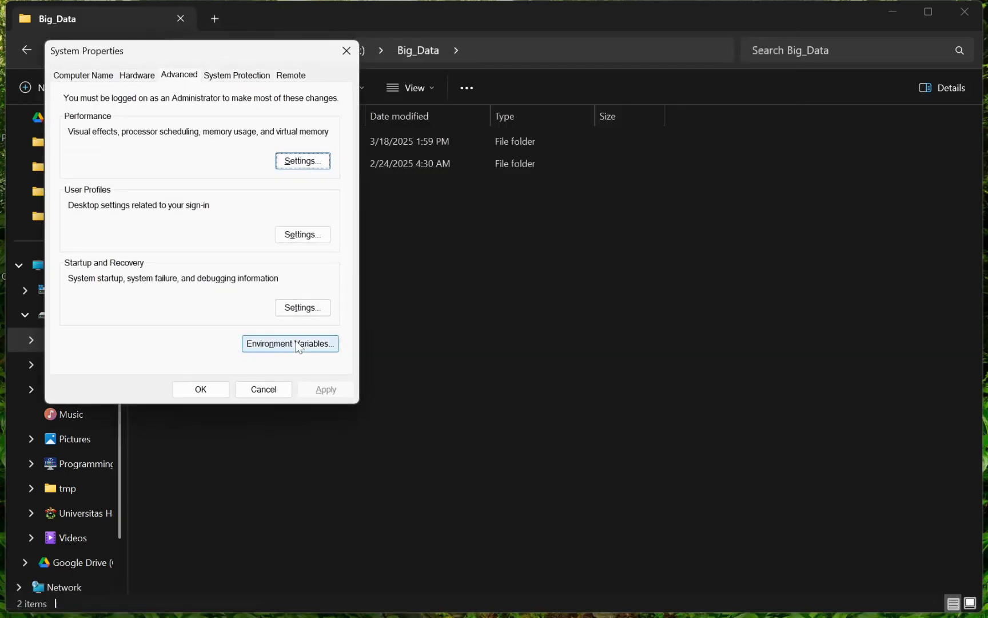
pyautogui.click(267, 351)
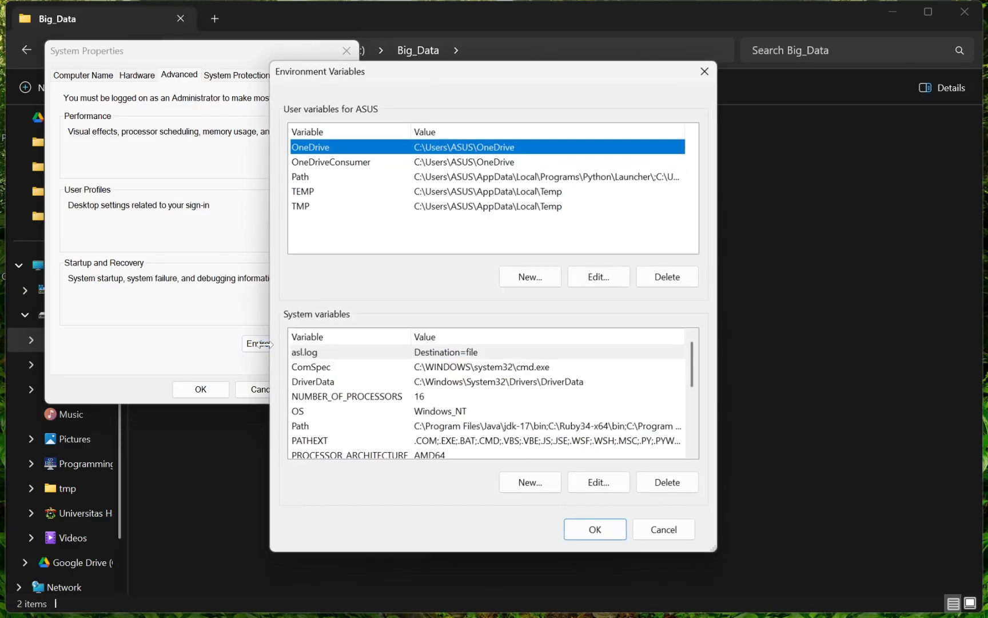
pyautogui.scroll(-1, 490, 392)
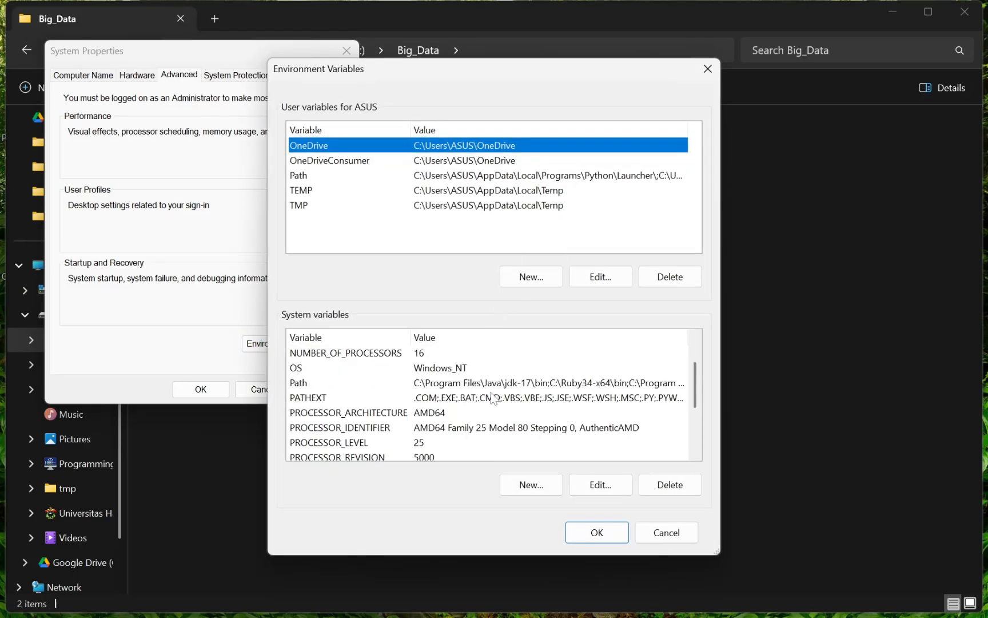
pyautogui.scroll(1, 491, 392)
# - Switch to Notepad, review the environment variables listed in the JAVA_HOME note, and return to the Environment Variables dialog
pyautogui.hotkey('alt', 'Tab')
pyautogui.hotkey('alt', 'Tab')
pyautogui.hotkey('alt', 'Tab')
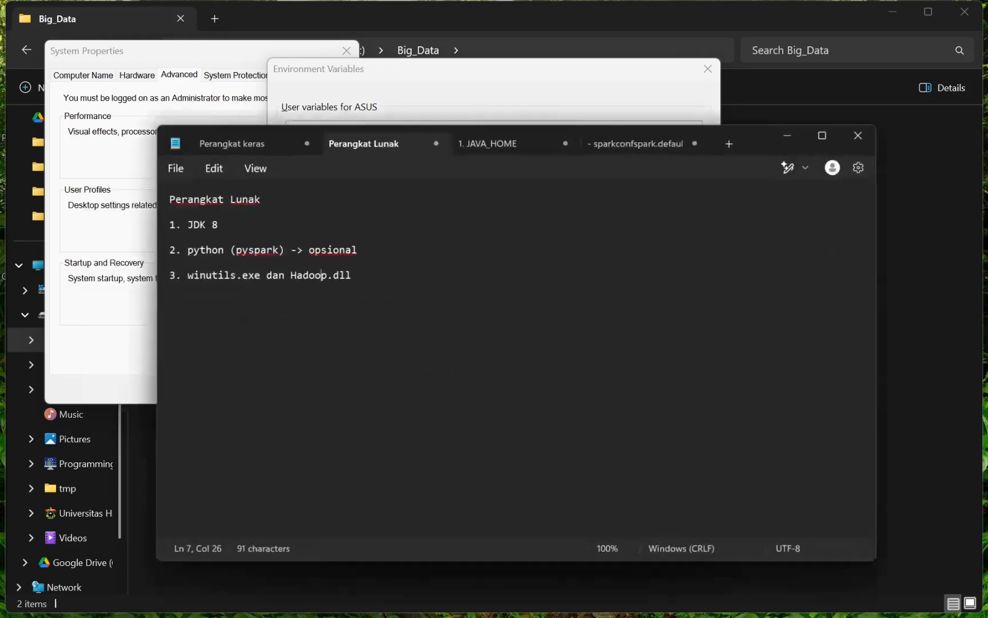
pyautogui.click(507, 137)
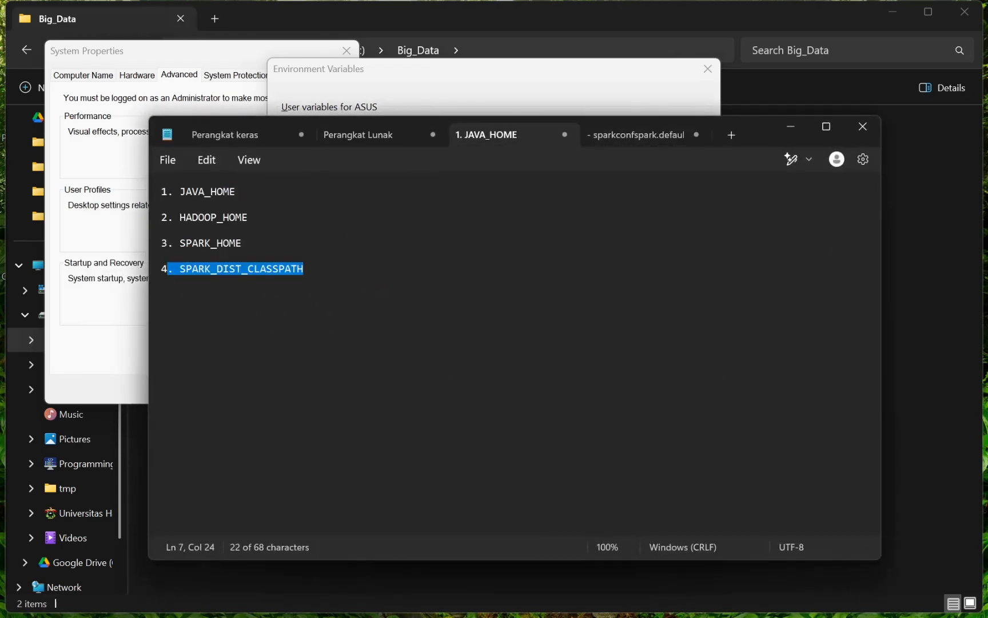
pyautogui.click(236, 242)
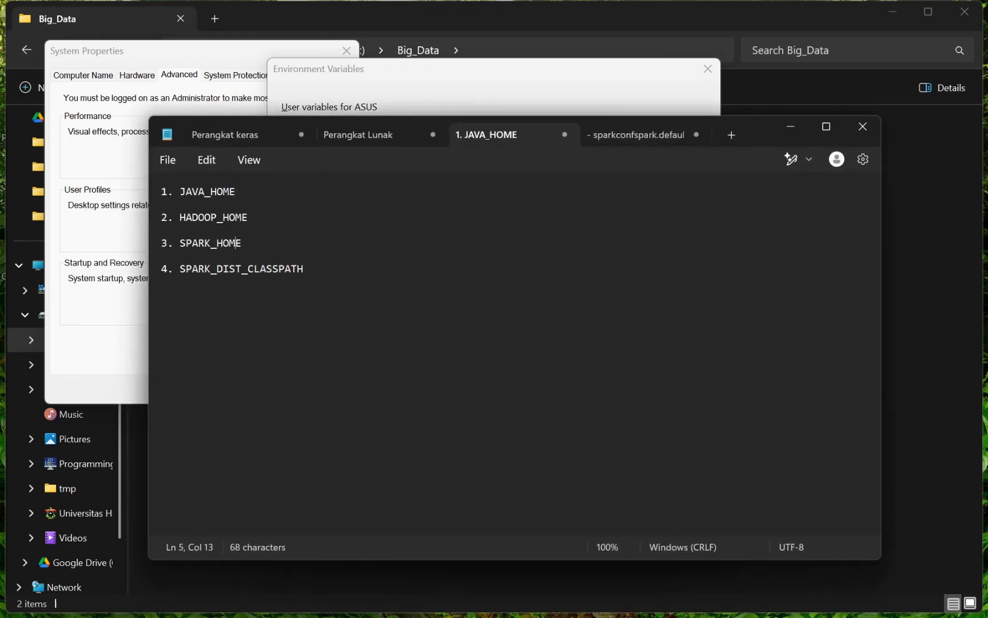
pyautogui.doubleClick(240, 268)
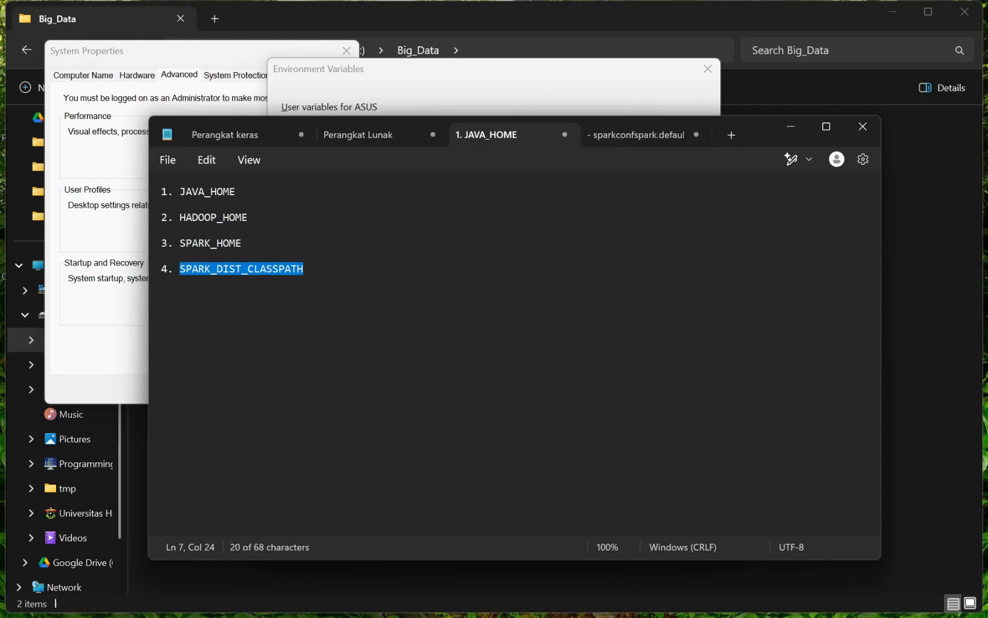
pyautogui.click(793, 135)
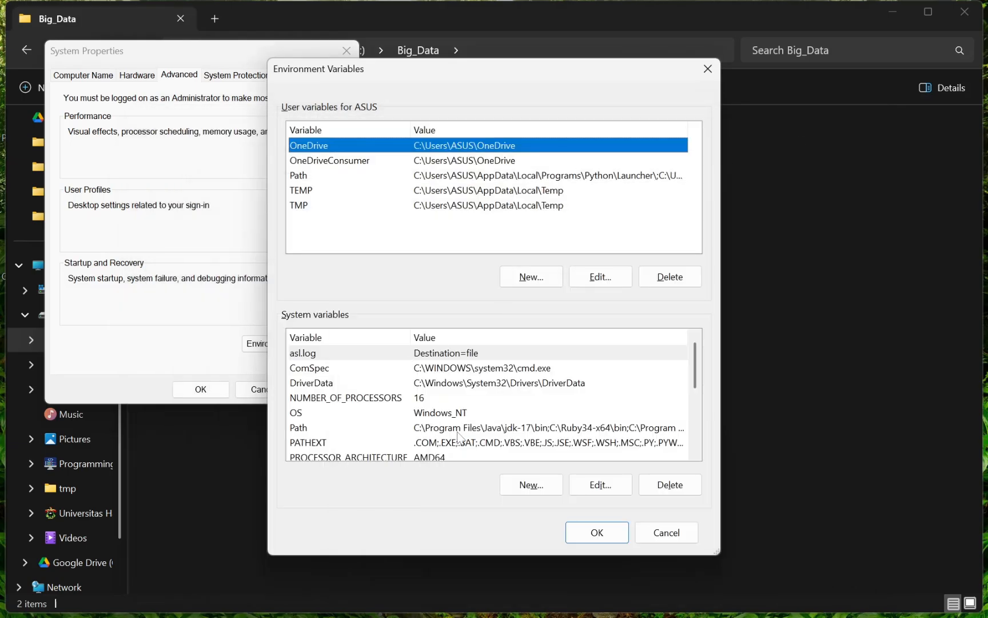
# - Create the system variable JAVA_HOME with the folder C:\Program Files\Java\jdk1.8.0_202 as its value
pyautogui.click(525, 485)
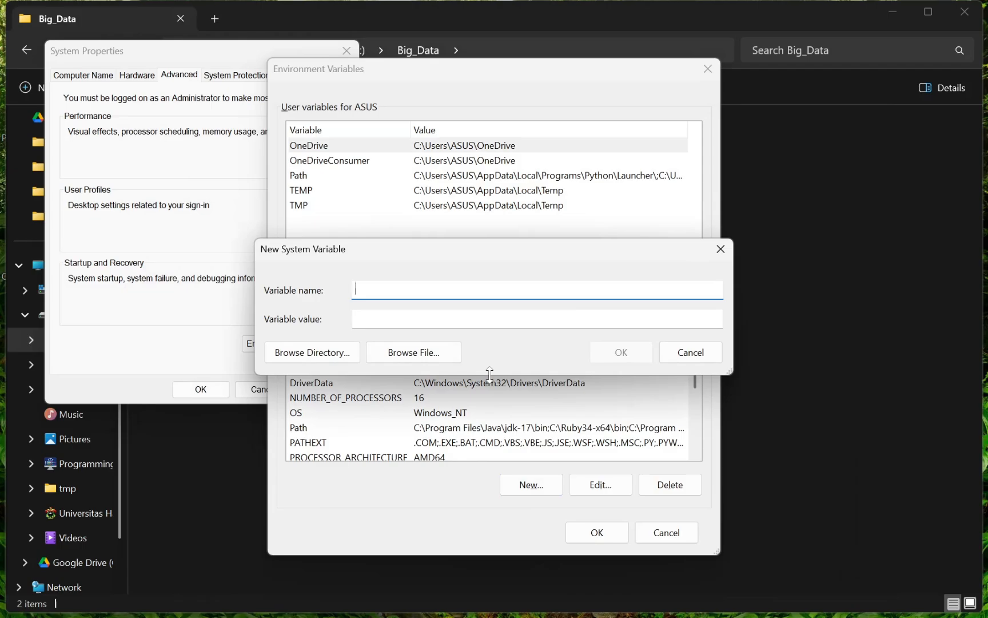
pyautogui.write('JAVA_HOME')
pyautogui.click(347, 349)
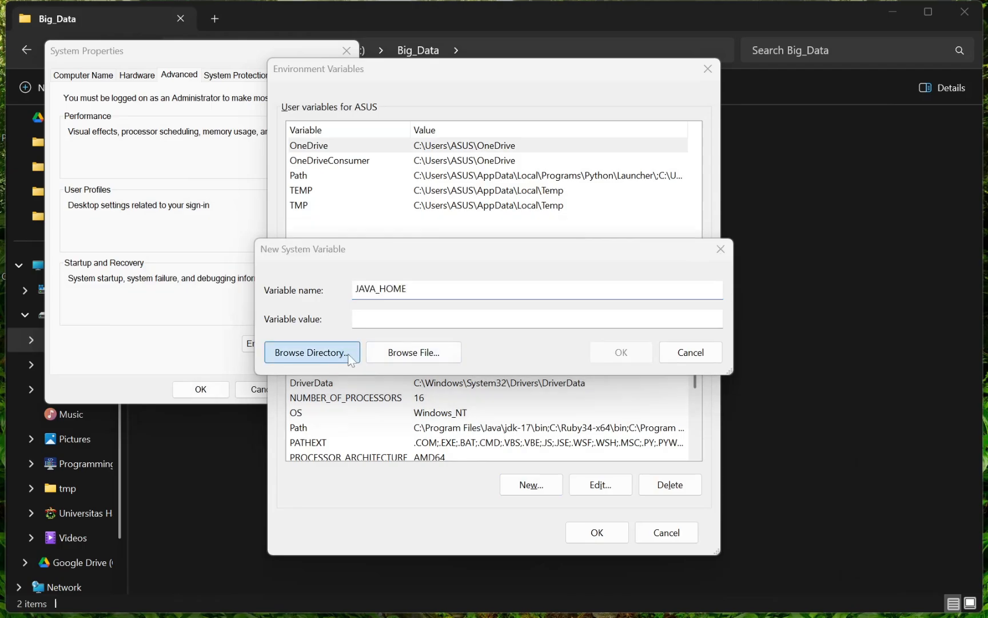
pyautogui.click(389, 322)
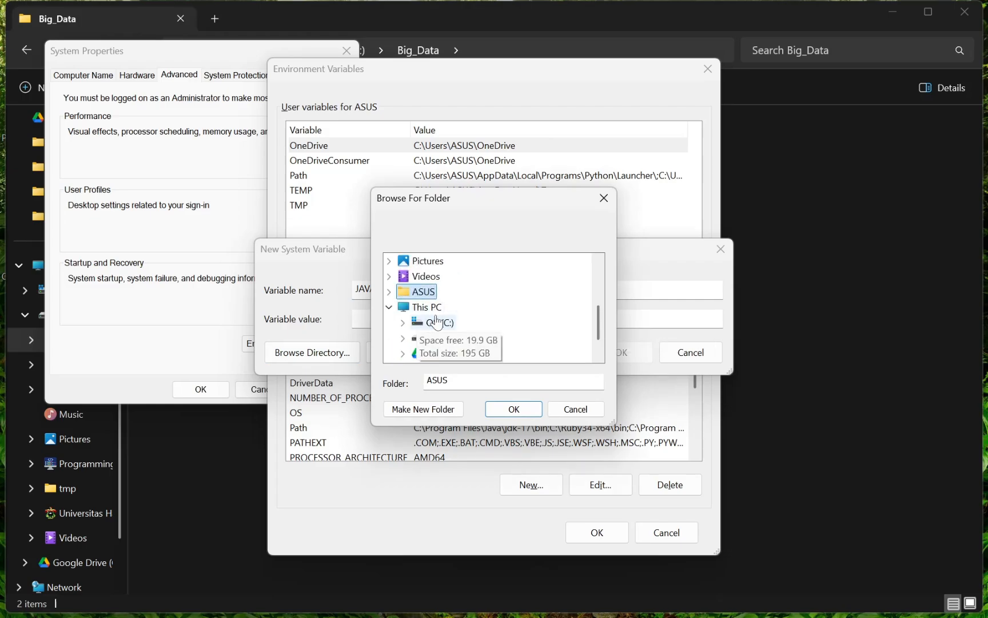
pyautogui.click(402, 324)
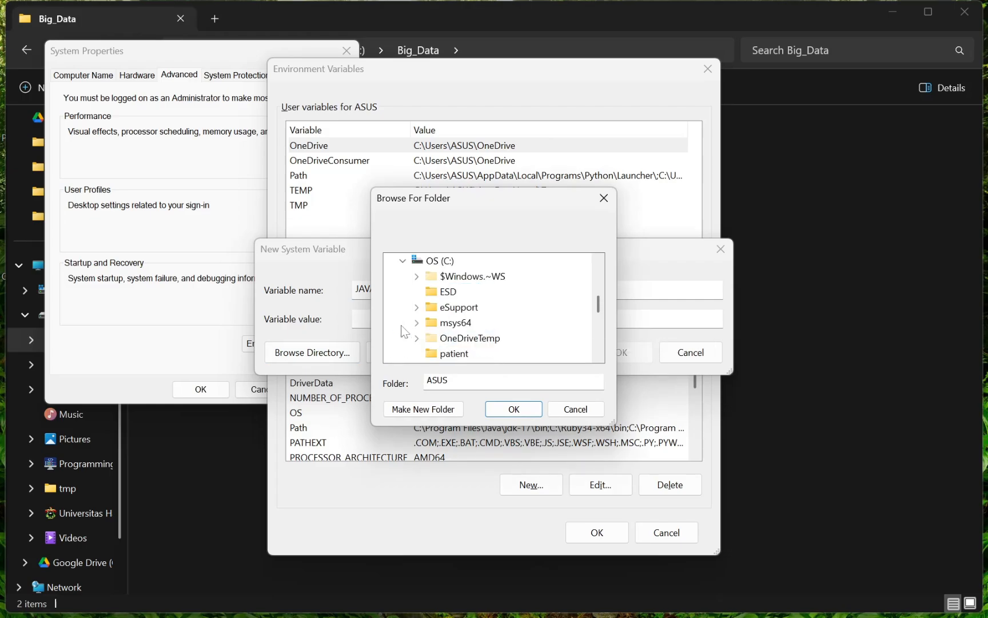
pyautogui.scroll(-2, 401, 325)
pyautogui.click(416, 293)
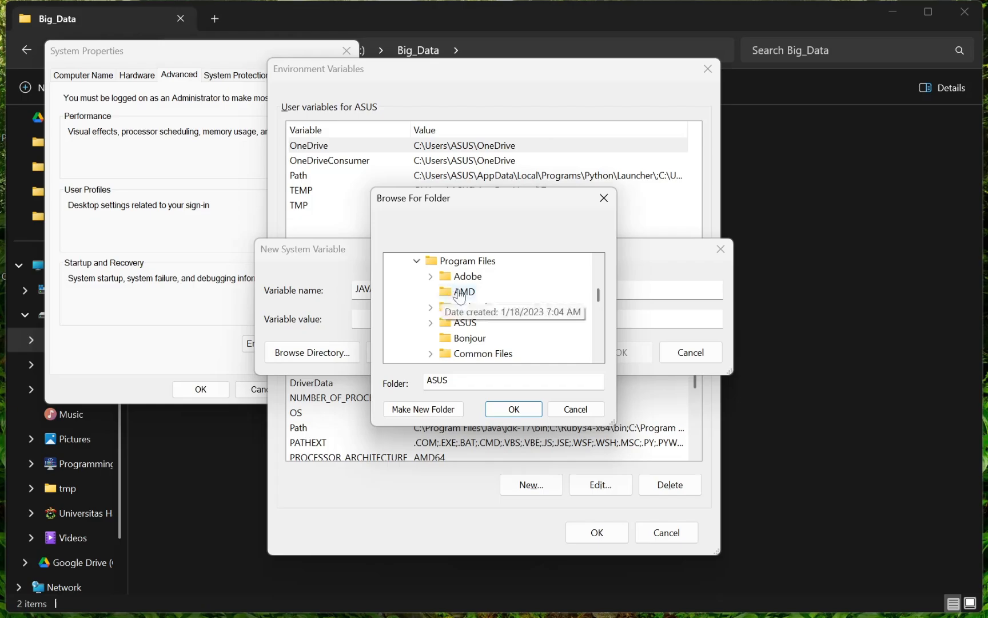
pyautogui.scroll(-2, 446, 351)
pyautogui.click(430, 353)
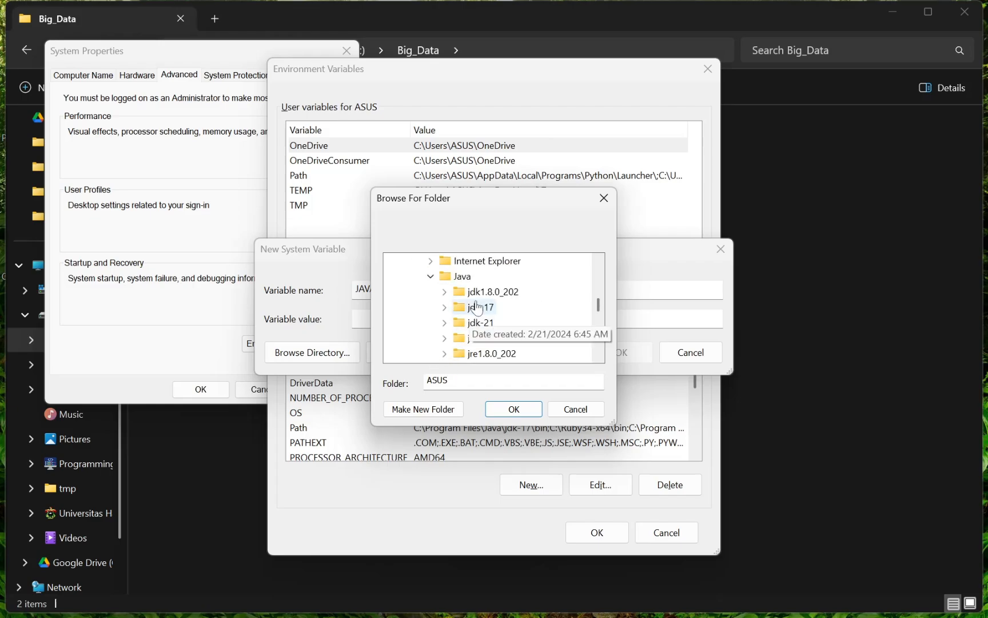
pyautogui.doubleClick(489, 293)
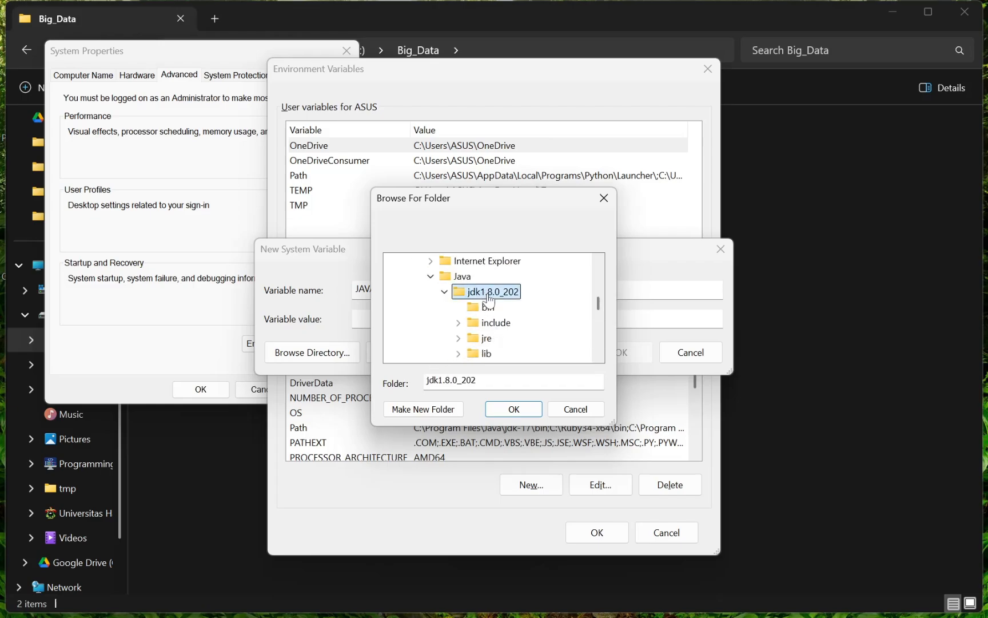
pyautogui.click(514, 408)
pyautogui.click(629, 349)
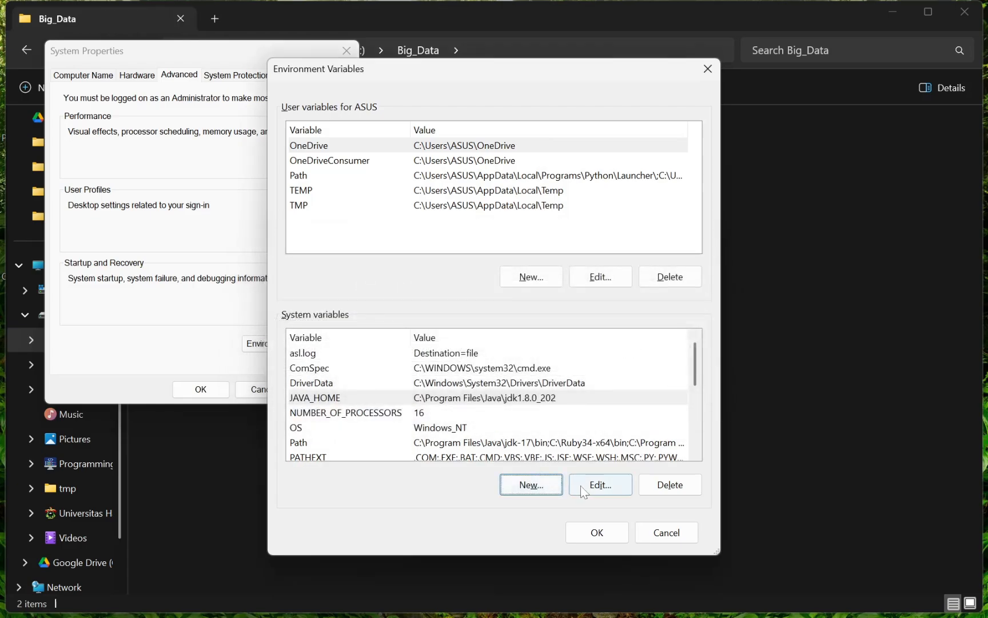
# - Create the system variable HADOOP_HOME with the folder D:\Big_Data\hadoop as its value
pyautogui.click(531, 484)
pyautogui.write('HADOO')
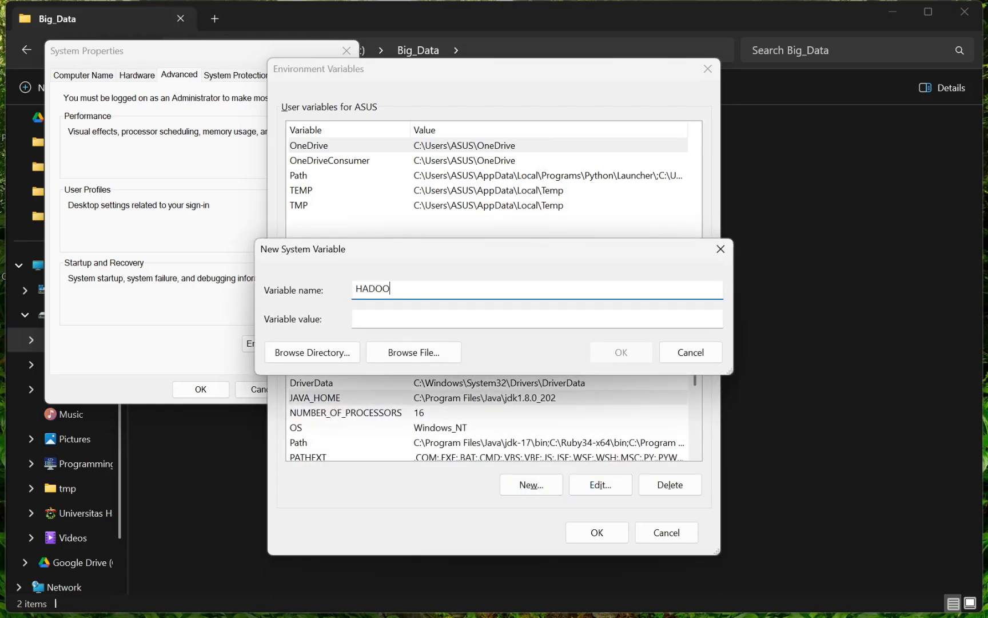
pyautogui.write('P_HOME')
pyautogui.click(286, 355)
pyautogui.scroll(-3, 392, 338)
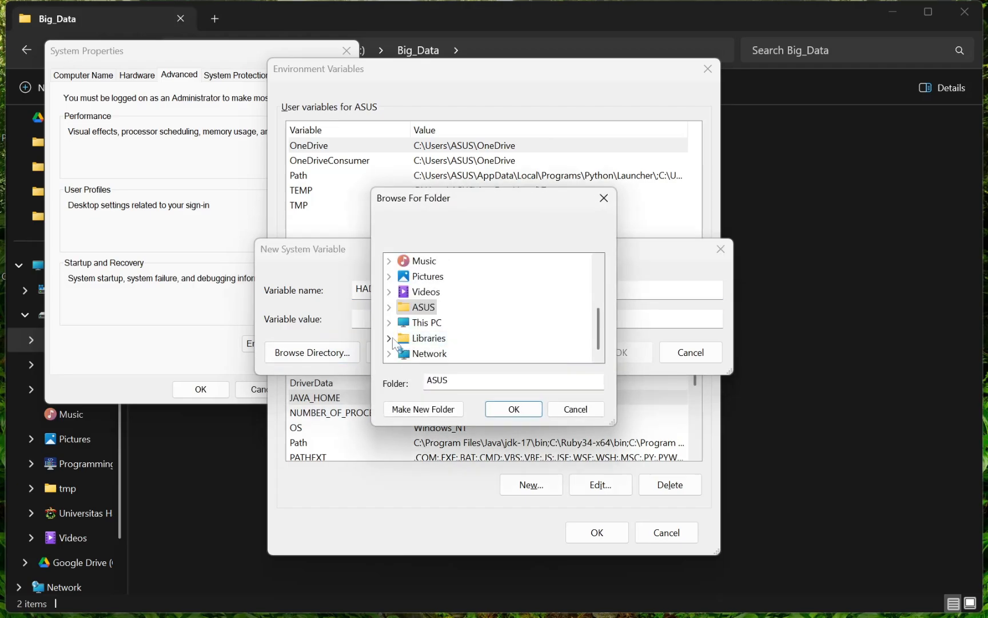
pyautogui.click(389, 322)
pyautogui.click(402, 337)
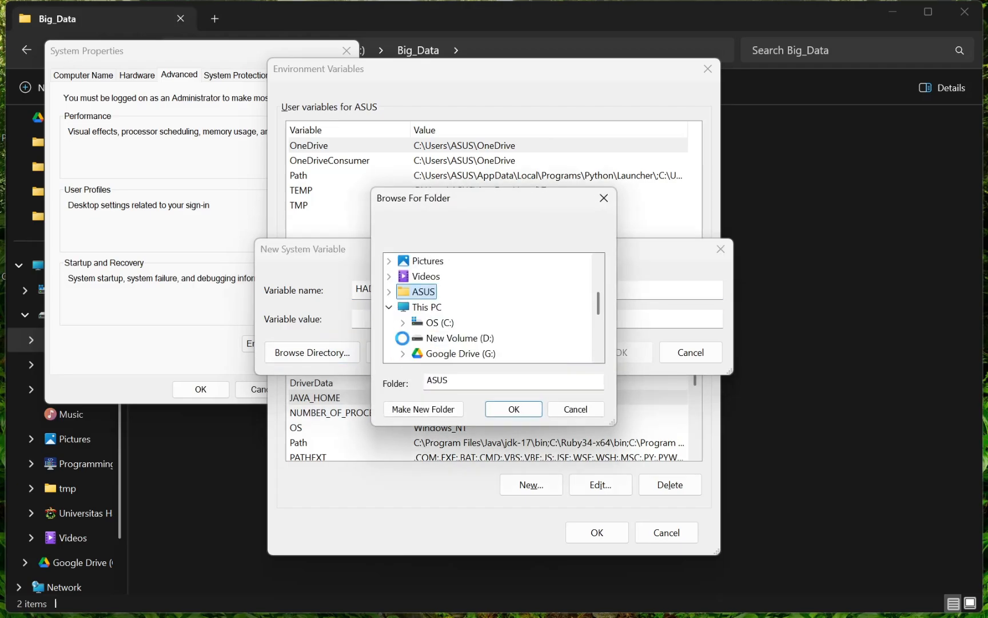
pyautogui.click(417, 278)
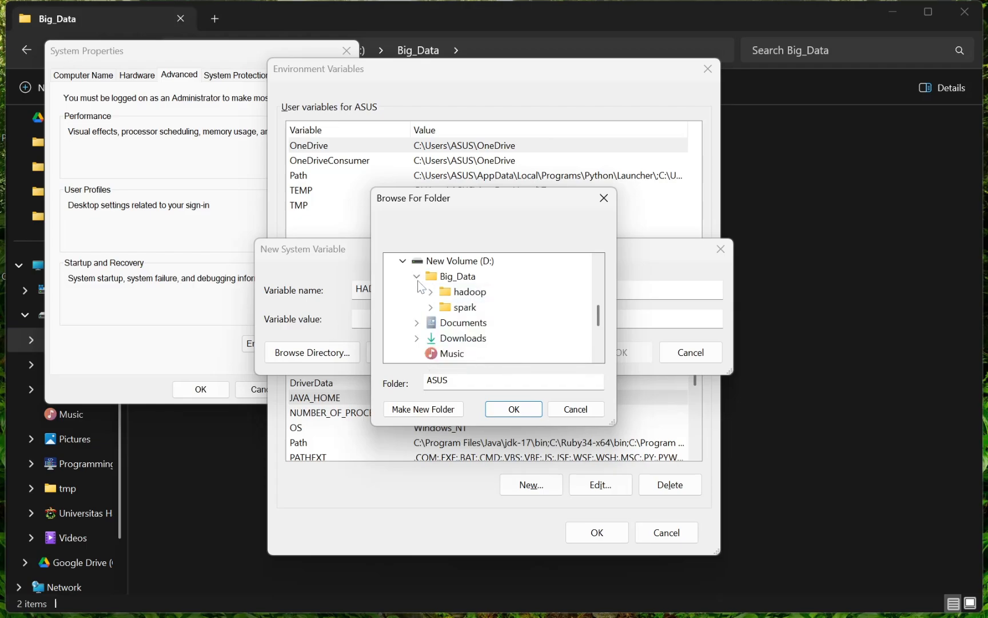
pyautogui.doubleClick(466, 292)
pyautogui.click(513, 409)
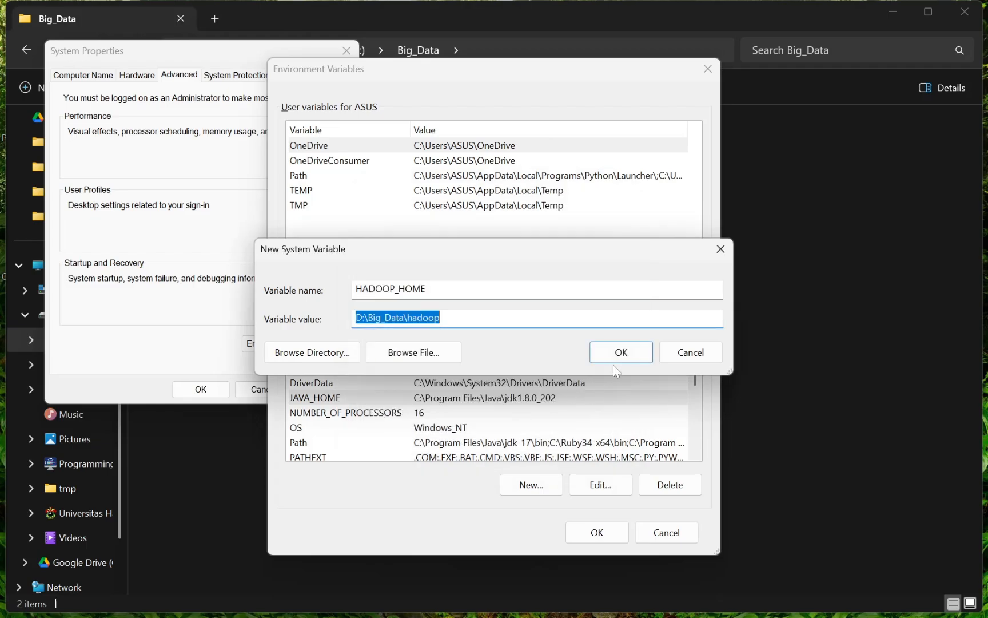
pyautogui.click(639, 352)
# - Create the system variable SPARK_HOME with the folder D:\Big_Data\spark as its value
pyautogui.click(526, 484)
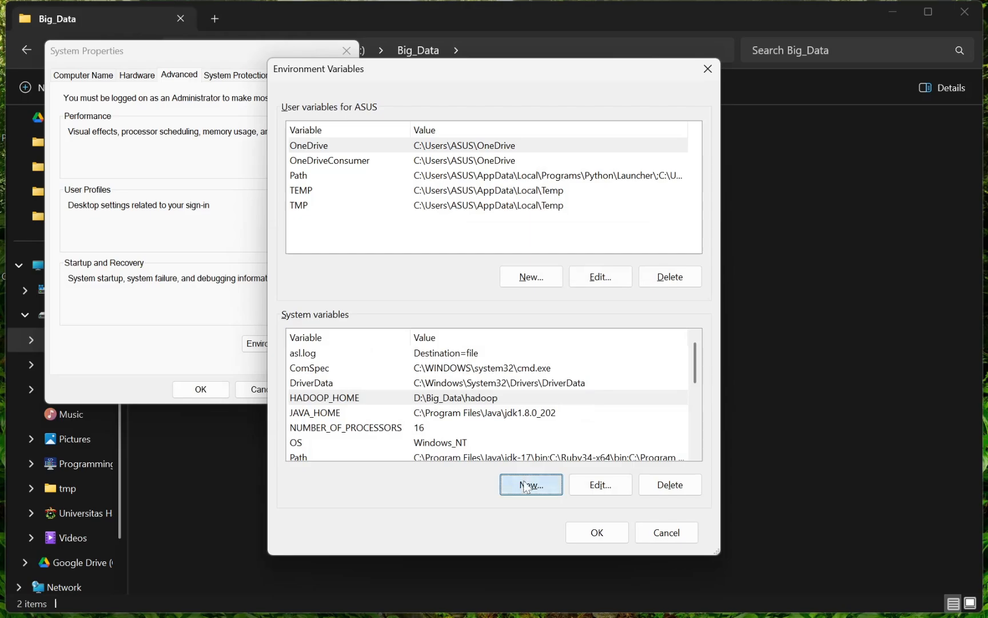
pyautogui.write('SPARK_HOME')
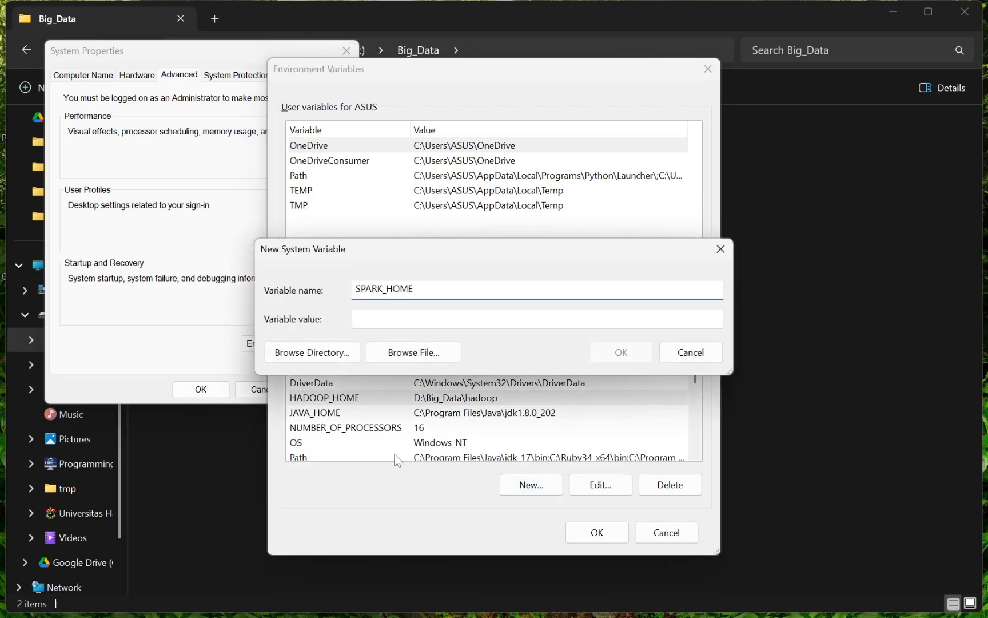
pyautogui.click(299, 353)
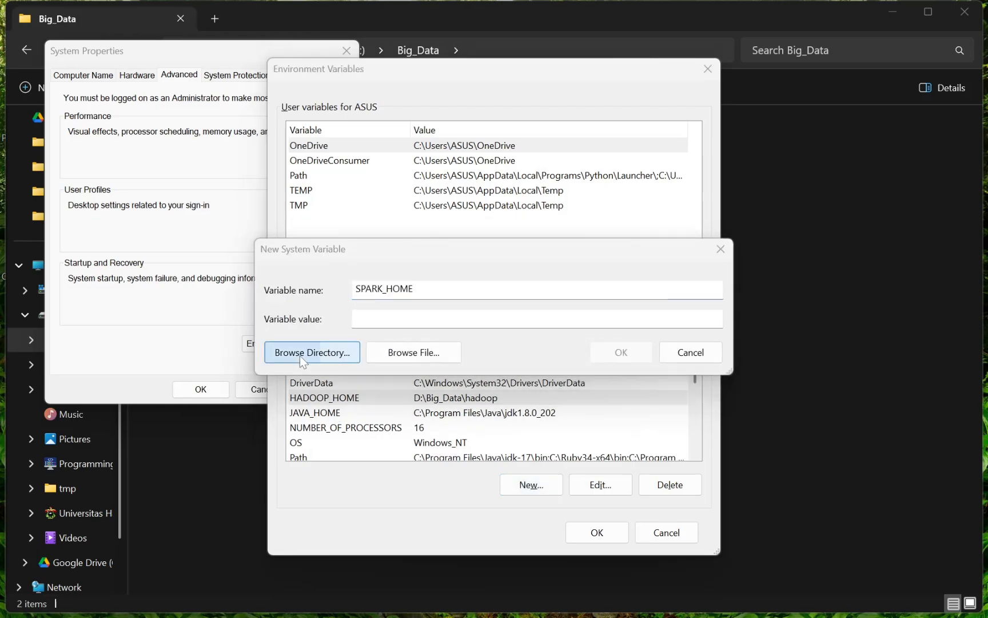
pyautogui.scroll(-1, 400, 330)
pyautogui.click(389, 322)
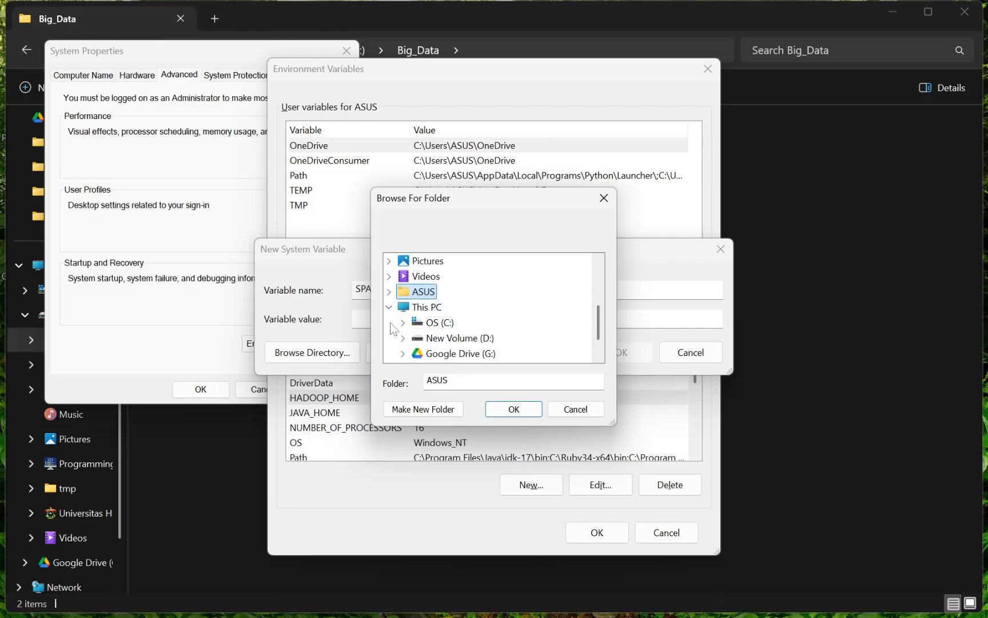
pyautogui.scroll(-1, 458, 337)
pyautogui.click(402, 307)
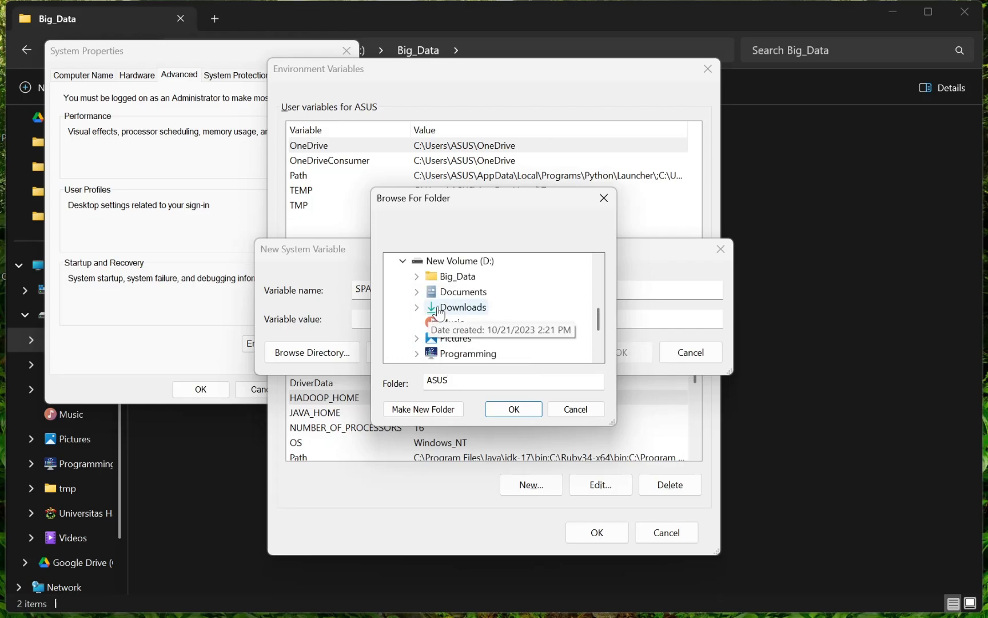
pyautogui.click(416, 277)
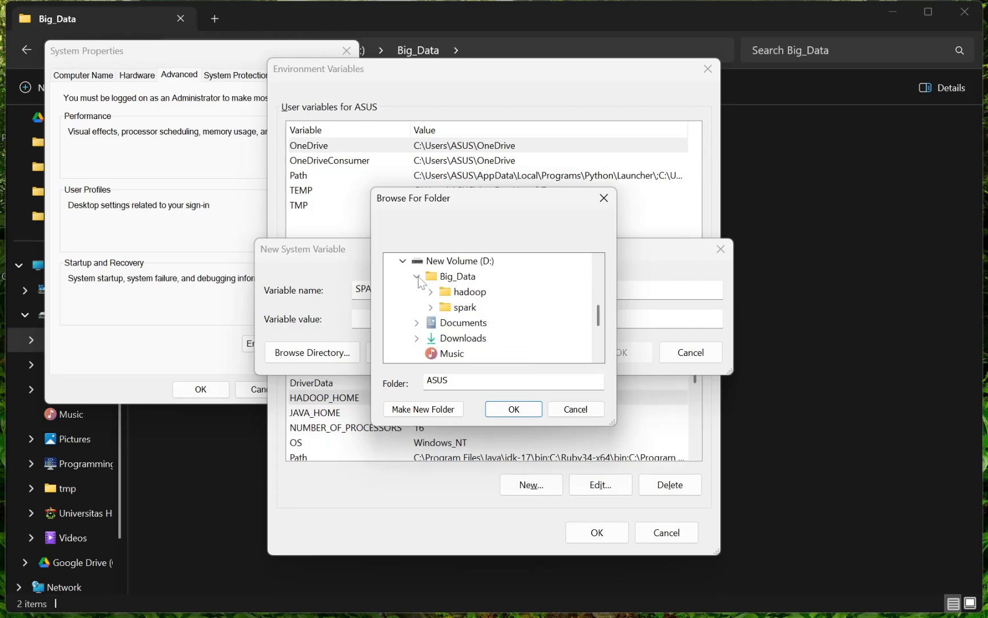
pyautogui.click(464, 307)
pyautogui.click(511, 410)
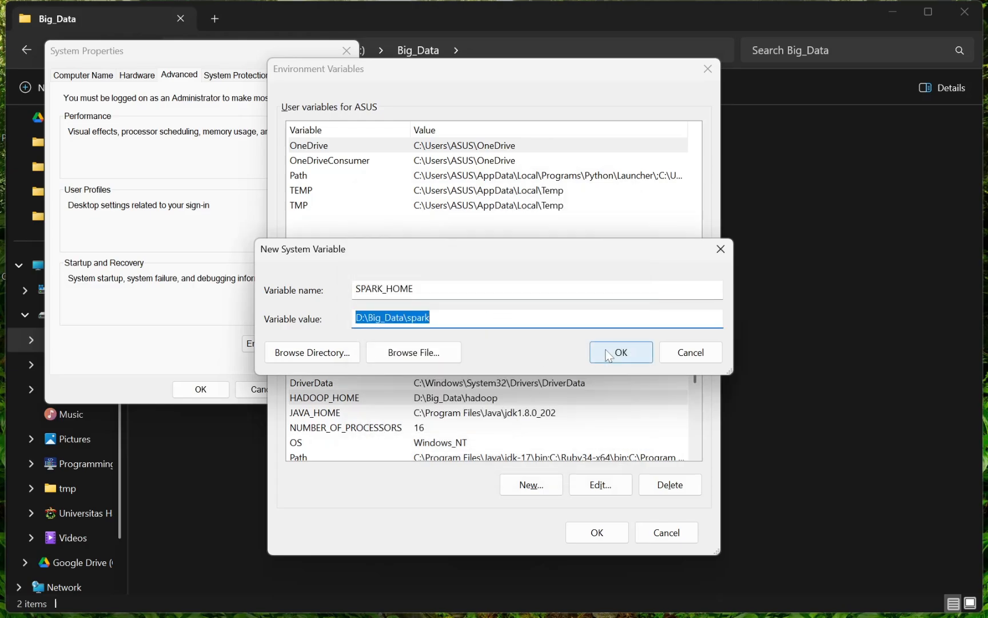
pyautogui.click(632, 352)
# - Open the system Path variable for editing and add the entry %JAVA_HOME%\bin
pyautogui.scroll(4, 532, 391)
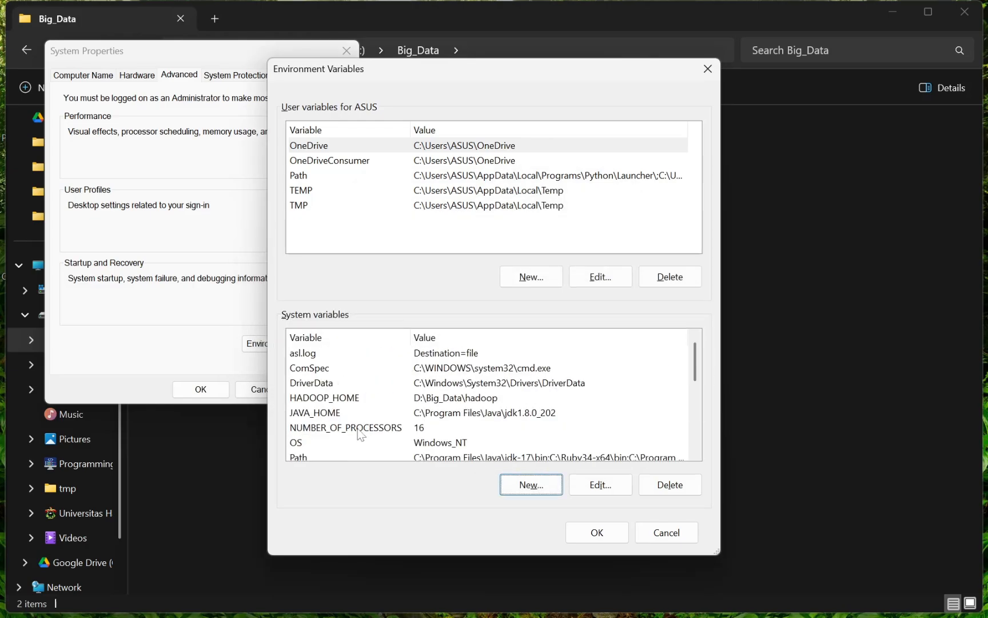
pyautogui.scroll(-2, 336, 375)
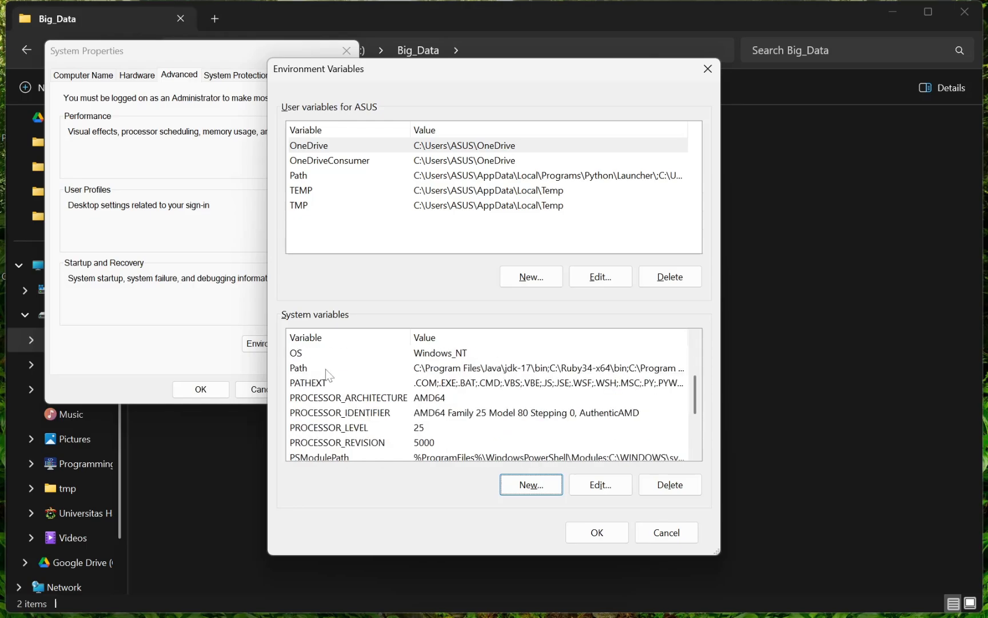
pyautogui.click(326, 371)
pyautogui.click(613, 489)
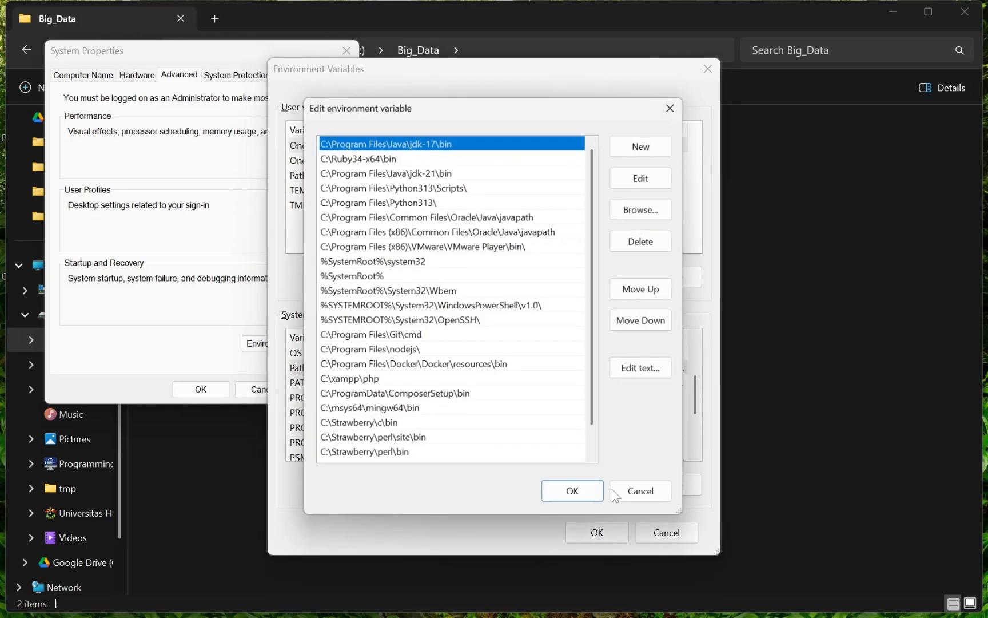
pyautogui.scroll(-2, 489, 280)
pyautogui.scroll(2, 489, 280)
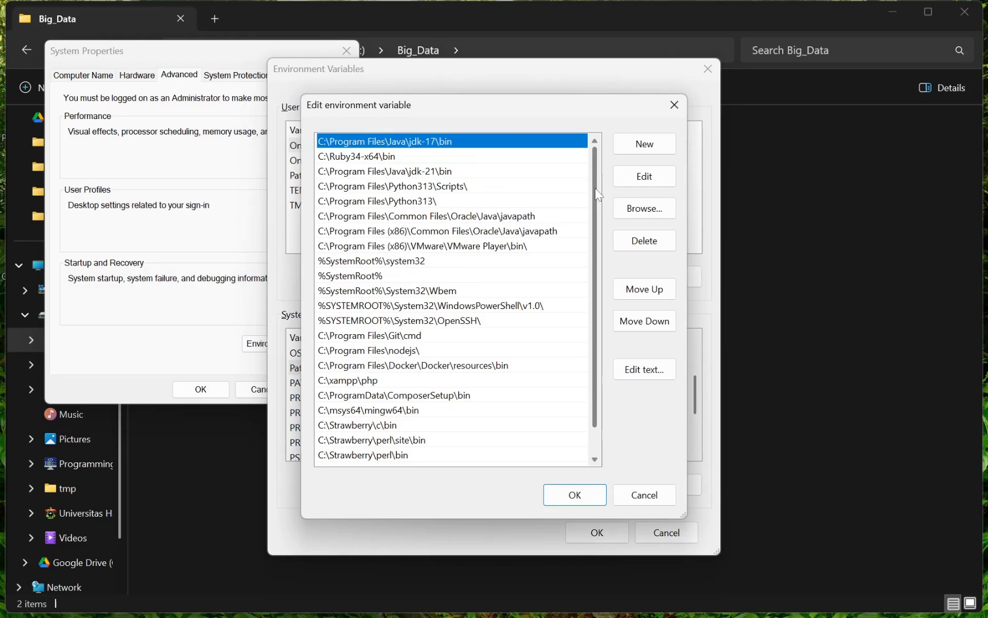
pyautogui.click(644, 144)
pyautogui.write('%%')
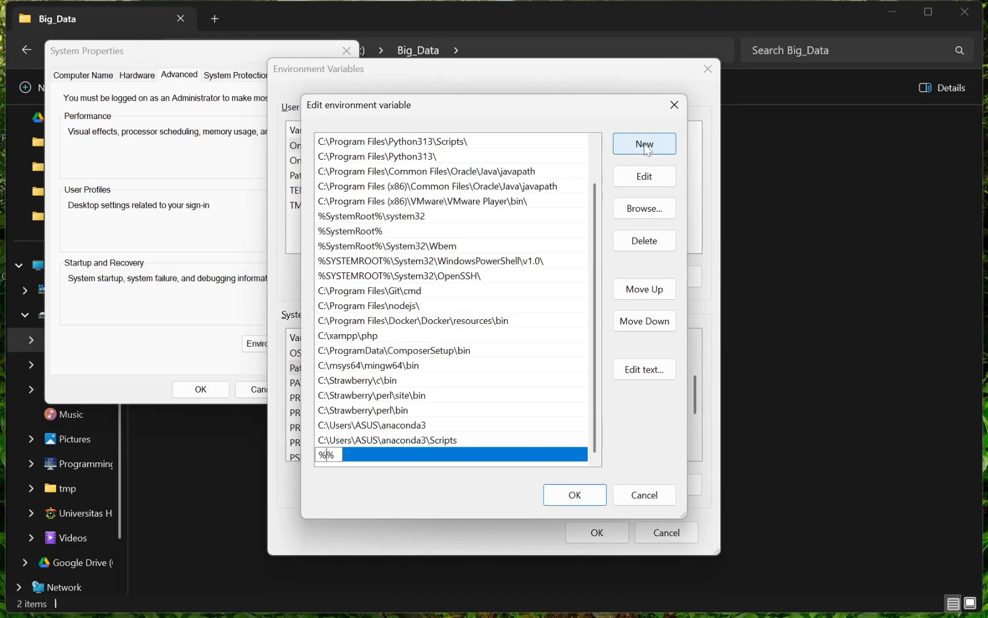
pyautogui.write('JAVA_HOM')
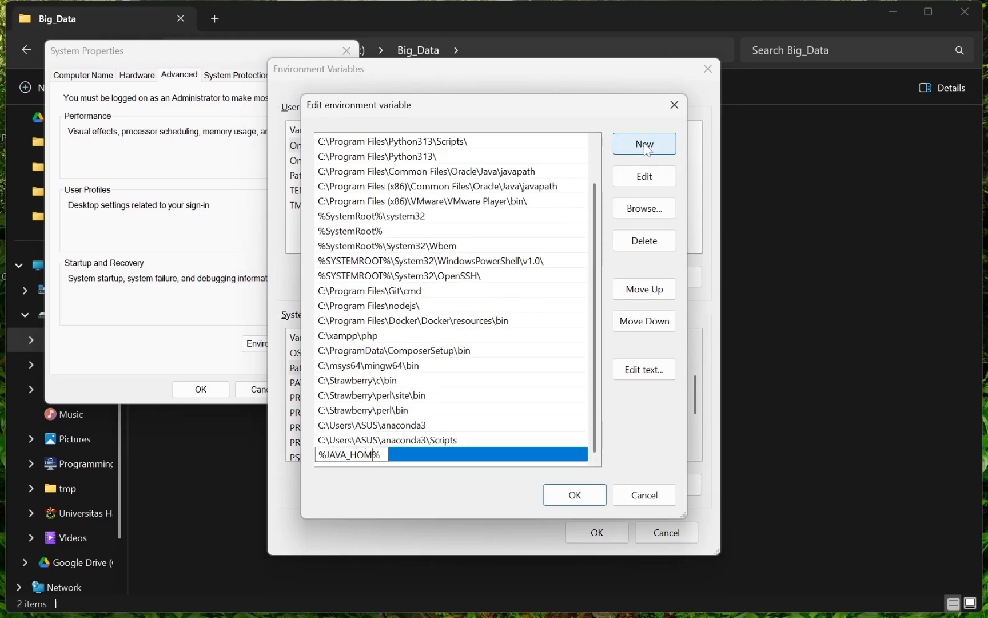
pyautogui.write('E')
pyautogui.write('\\bin')
pyautogui.press('Return')
# - Move the %JAVA_HOME%\bin entry up to the first position in the Path list
pyautogui.click(634, 295)
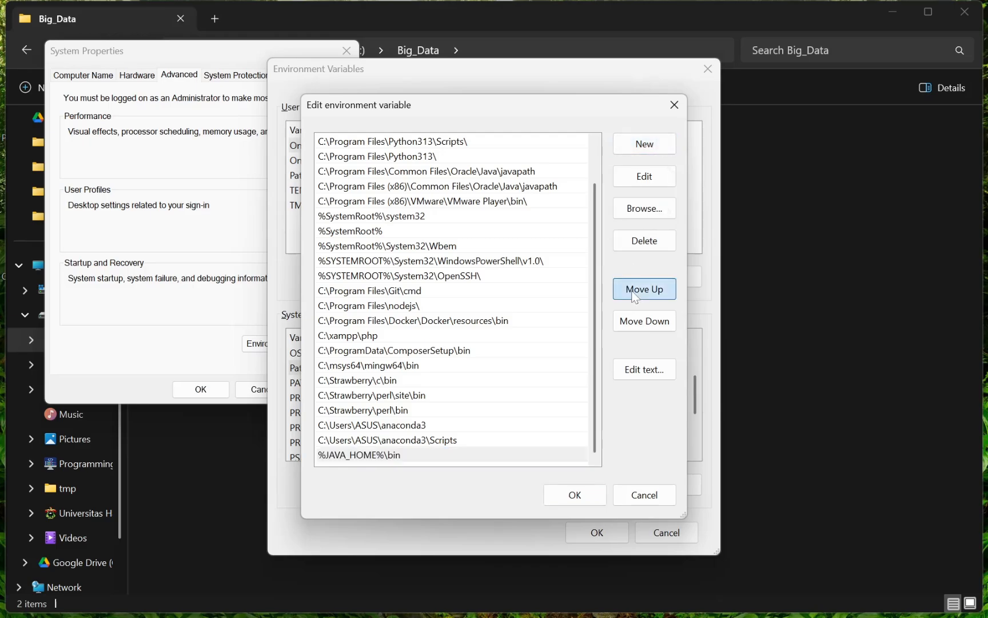
pyautogui.click(634, 295)
pyautogui.click(633, 295)
pyautogui.click(634, 295)
pyautogui.click(634, 295)
pyautogui.click(633, 295)
pyautogui.doubleClick(634, 295)
pyautogui.click(634, 295)
pyautogui.doubleClick(634, 295)
pyautogui.doubleClick(634, 296)
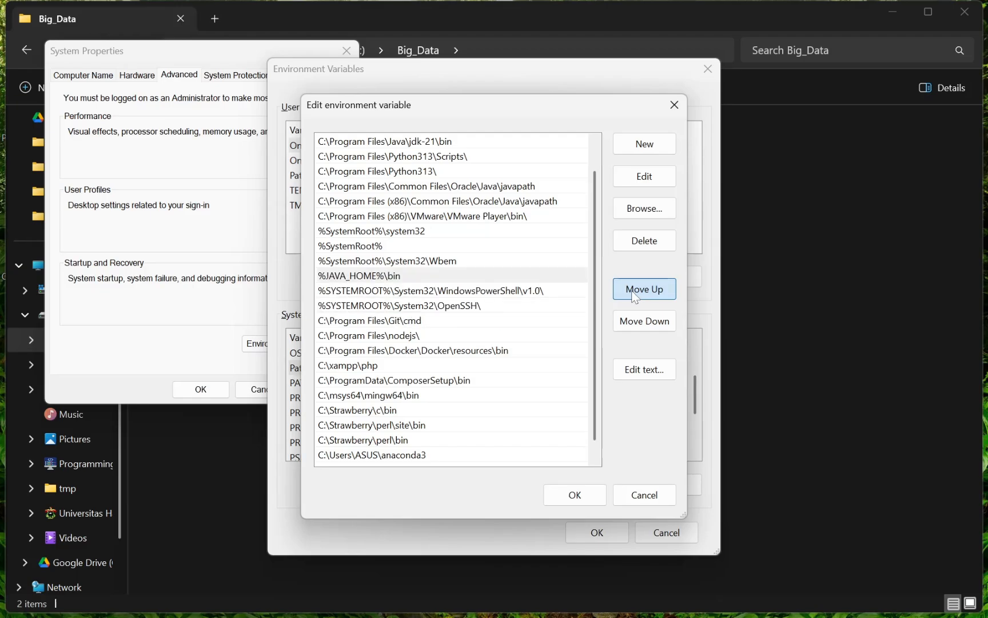
pyautogui.doubleClick(634, 295)
pyautogui.click(633, 295)
pyautogui.doubleClick(633, 295)
pyautogui.click(634, 295)
pyautogui.click(634, 295)
pyautogui.click(634, 295)
pyautogui.click(634, 295)
pyautogui.click(633, 295)
pyautogui.click(634, 295)
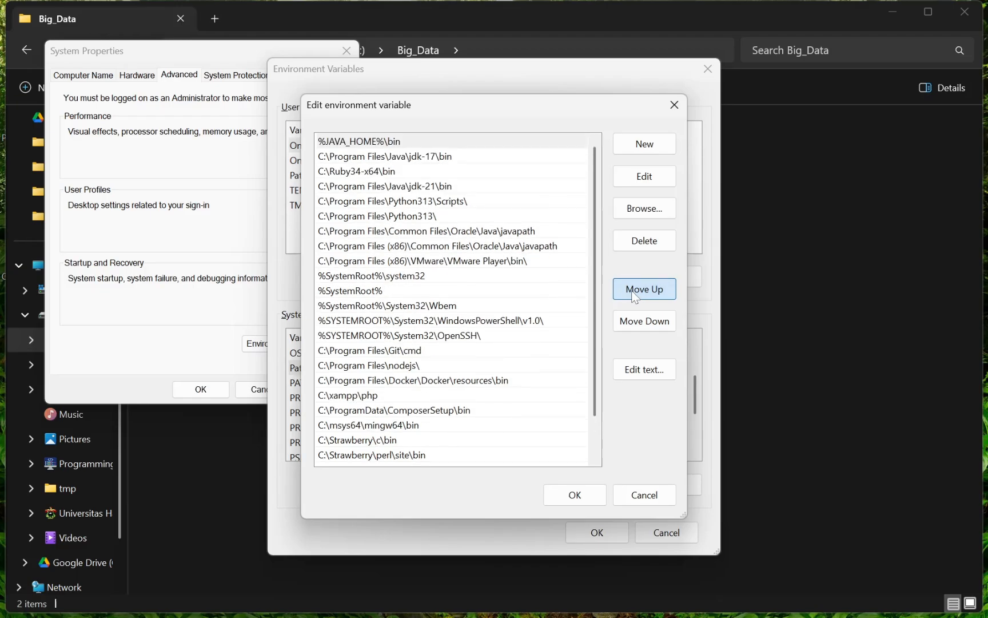
# - Add the entry %HADOOP_HOME%\bin to the end of the system Path list
pyautogui.scroll(-1, 373, 389)
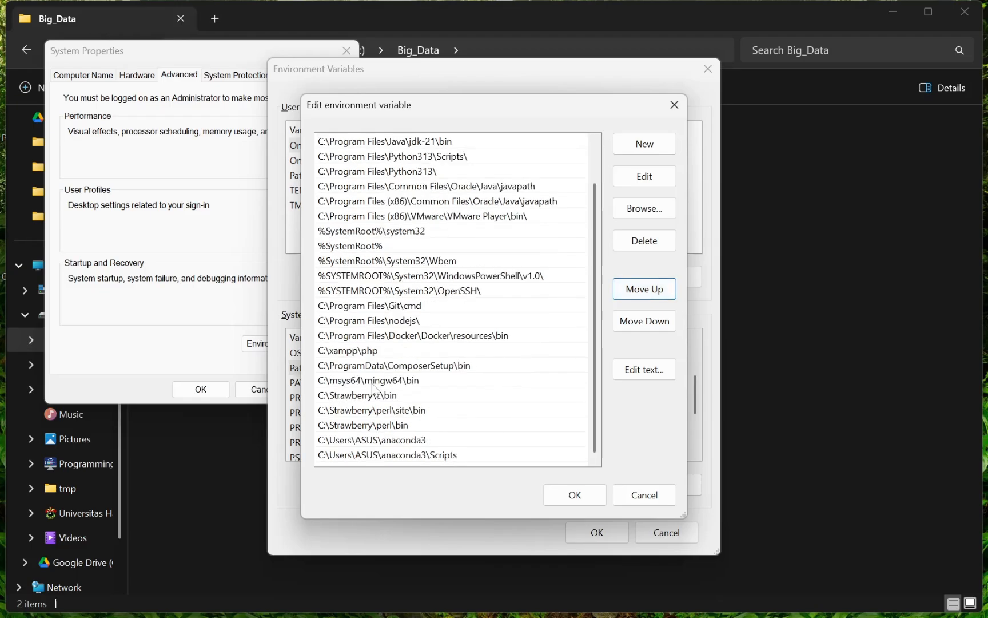
pyautogui.click(627, 141)
pyautogui.write('%%')
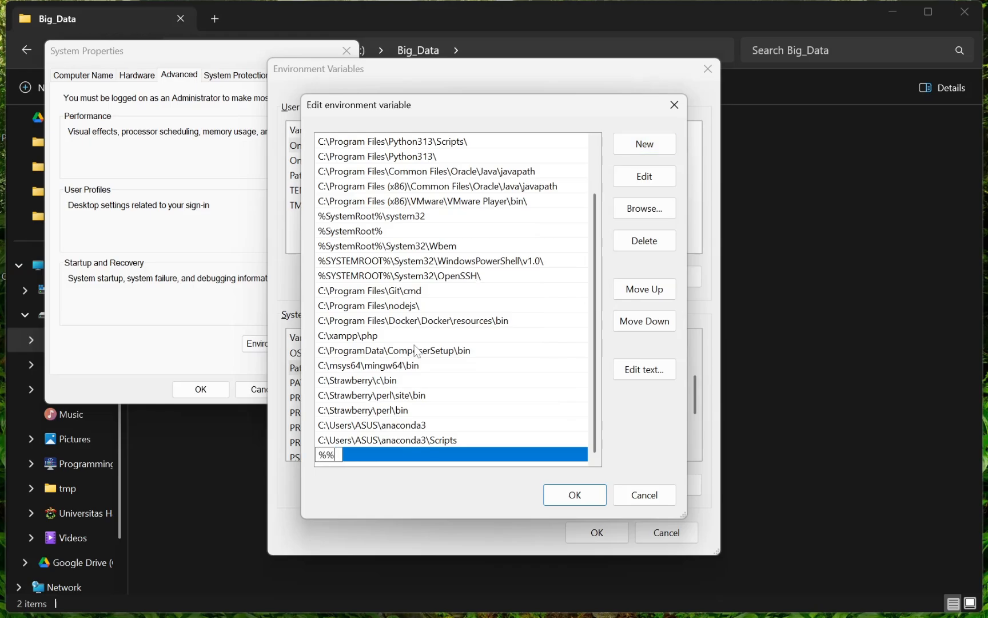
pyautogui.write('HADOOP')
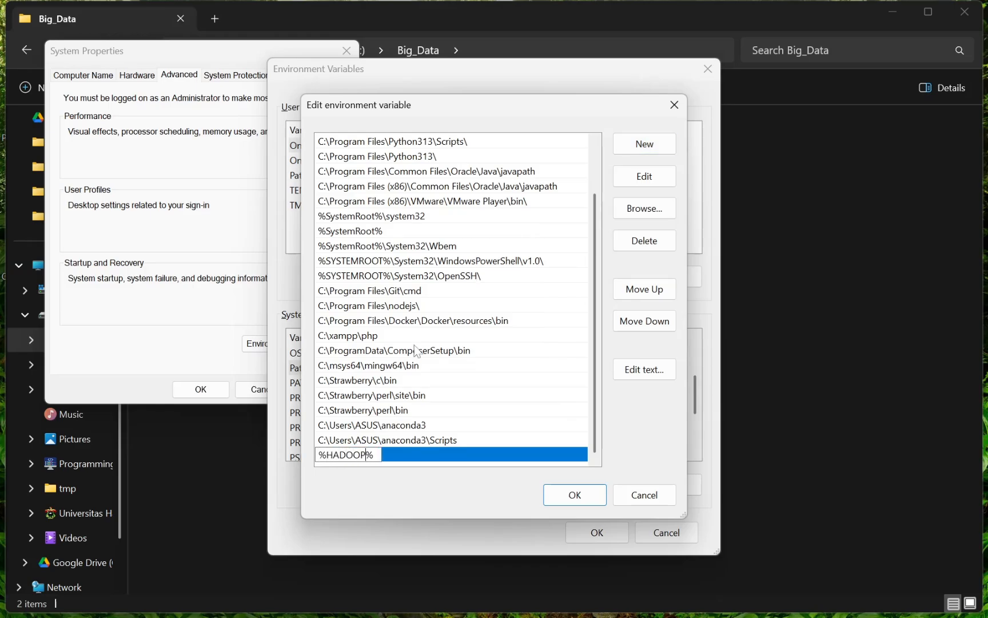
pyautogui.write('_HOME')
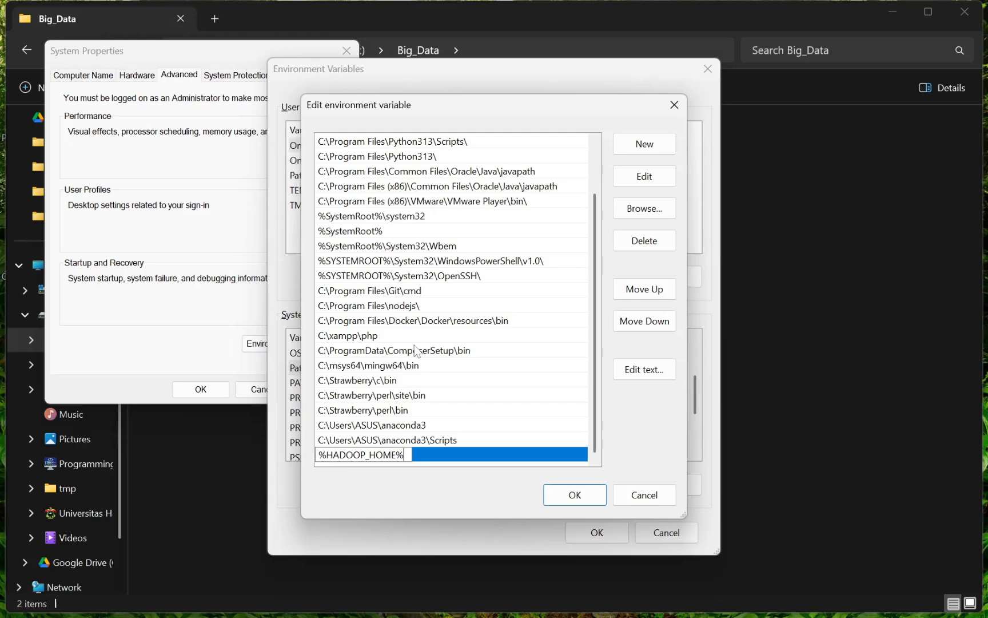
pyautogui.write('\\bin')
pyautogui.press('Return')
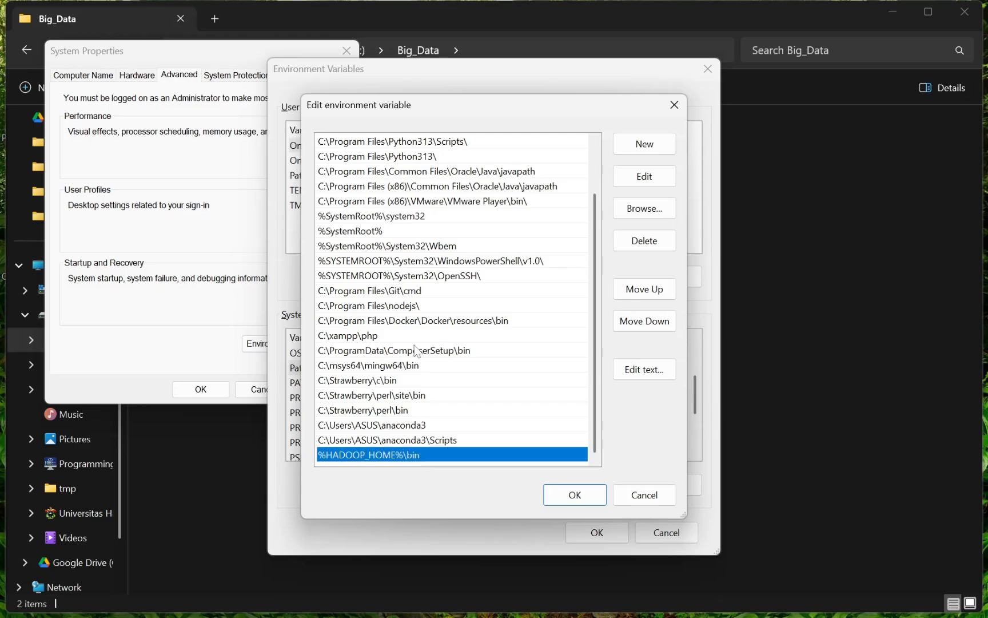
# - Add the entry %HADOOP_HOME%\sbin to the end of the system Path list
pyautogui.click(637, 147)
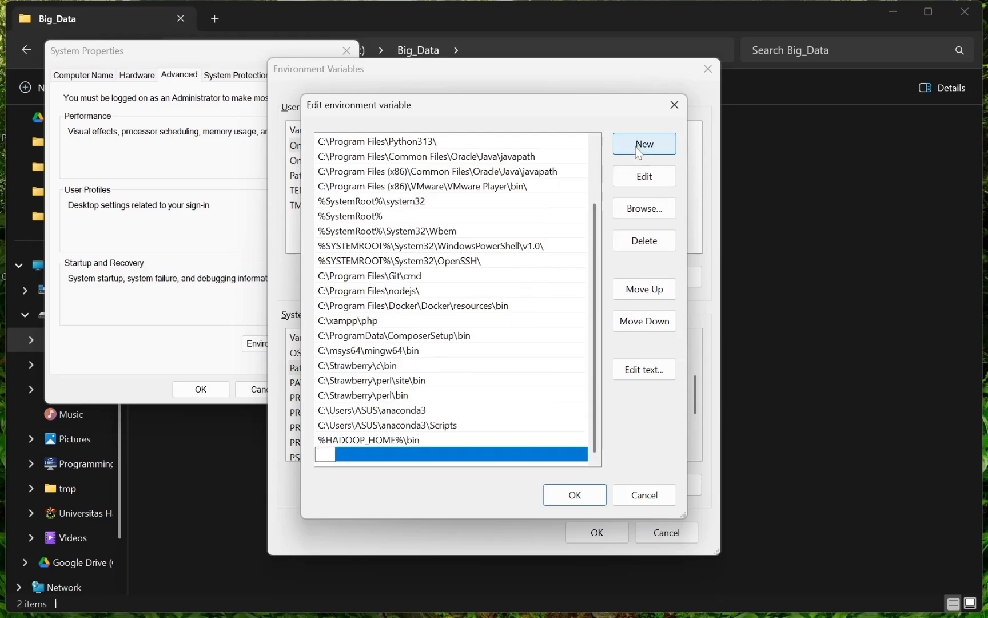
pyautogui.write('%%')
pyautogui.write('HADOOP_')
pyautogui.write('HOME')
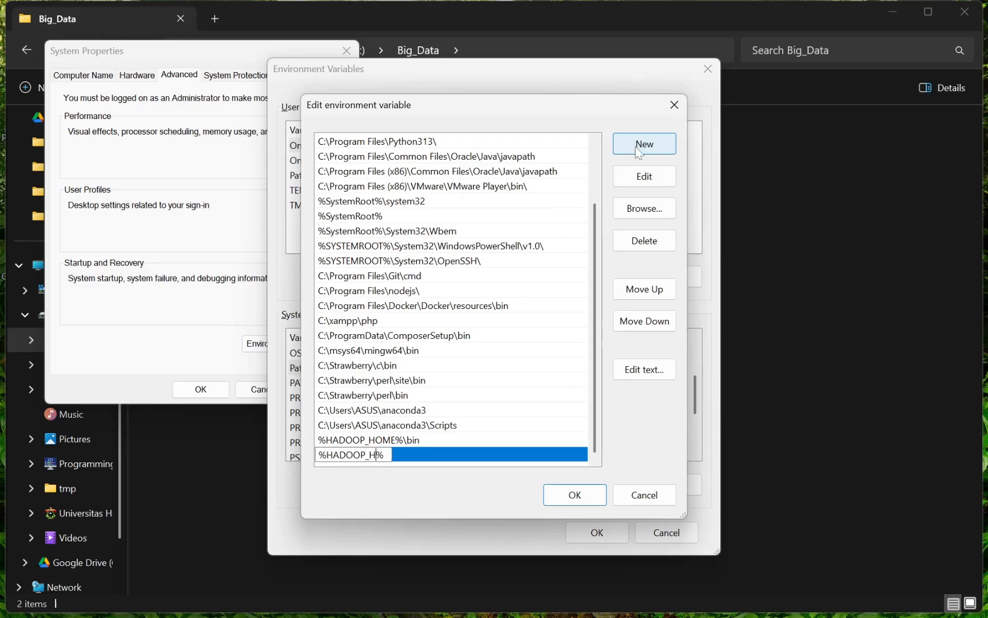
pyautogui.press('End')
pyautogui.write('\\sbin')
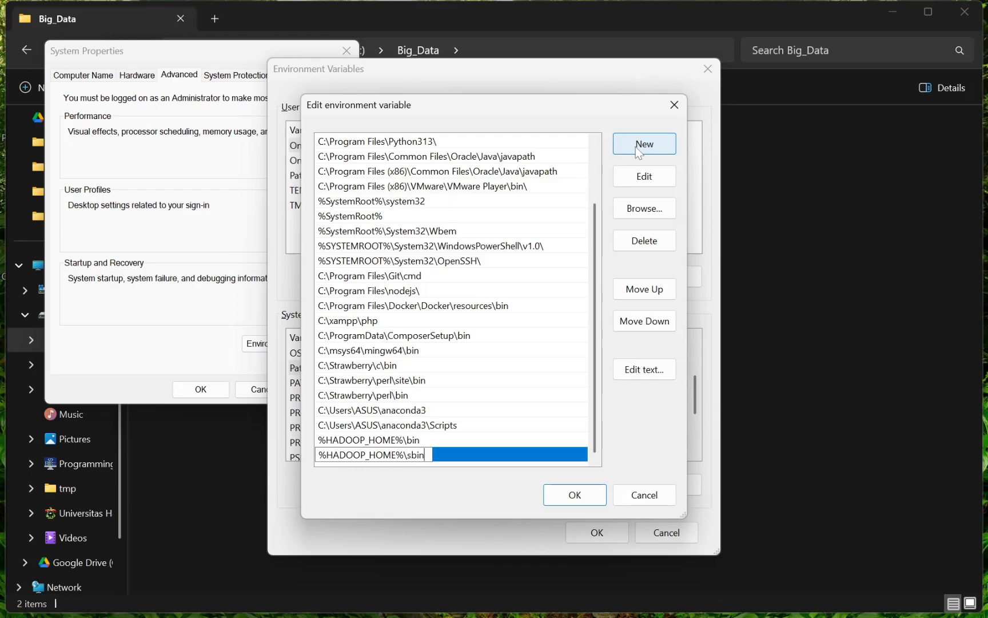
pyautogui.press('Return')
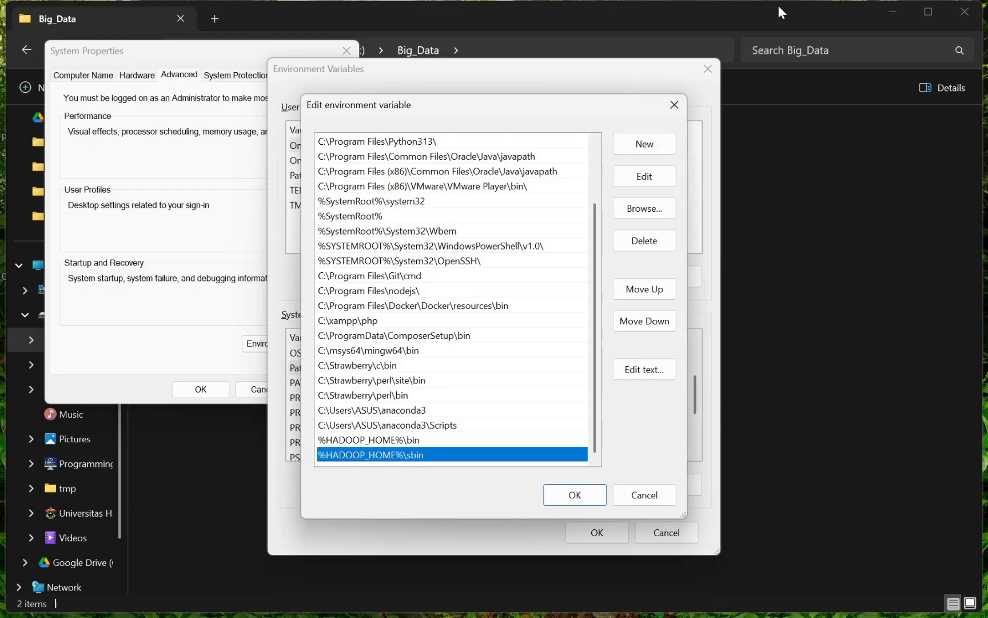
# - Add the entry %SPARK_HOME%\bin to the system Path, save the variables and close System Properties
pyautogui.click(664, 145)
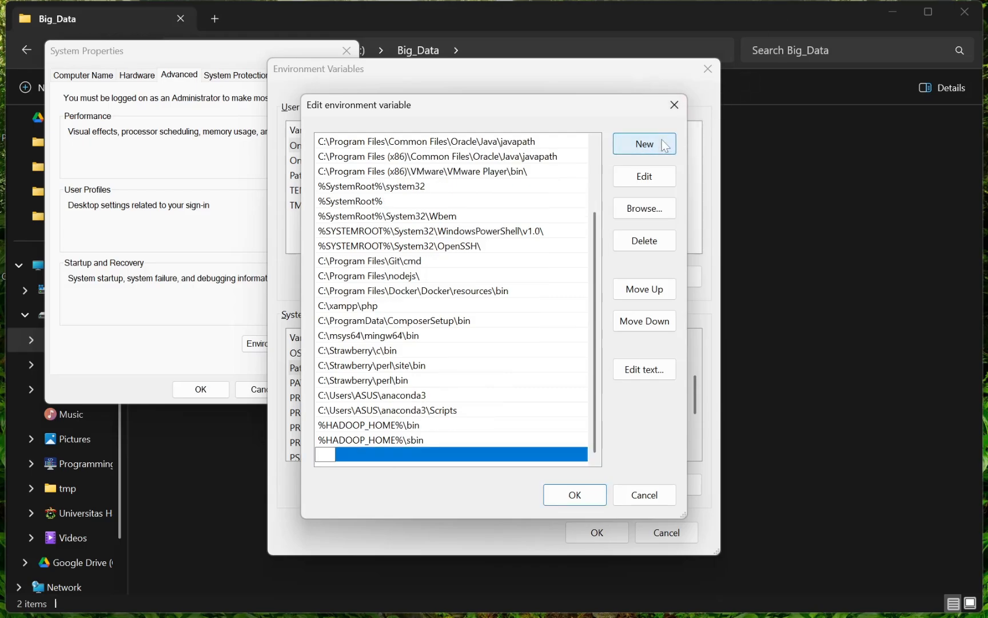
pyautogui.write('%%')
pyautogui.write('SPARK_HO')
pyautogui.write('ME%')
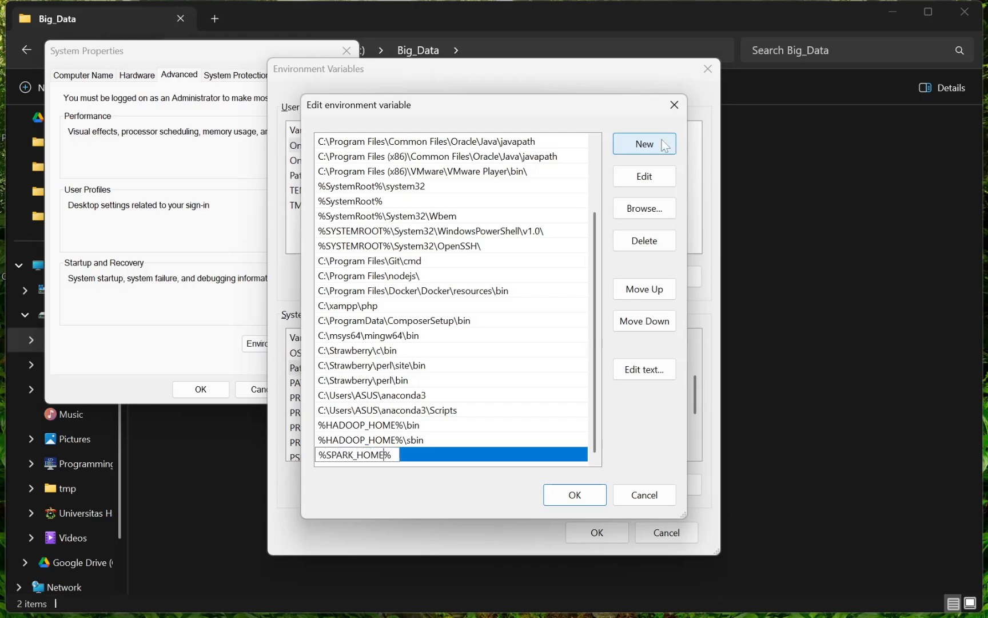
pyautogui.write('\\bin')
pyautogui.press('Return')
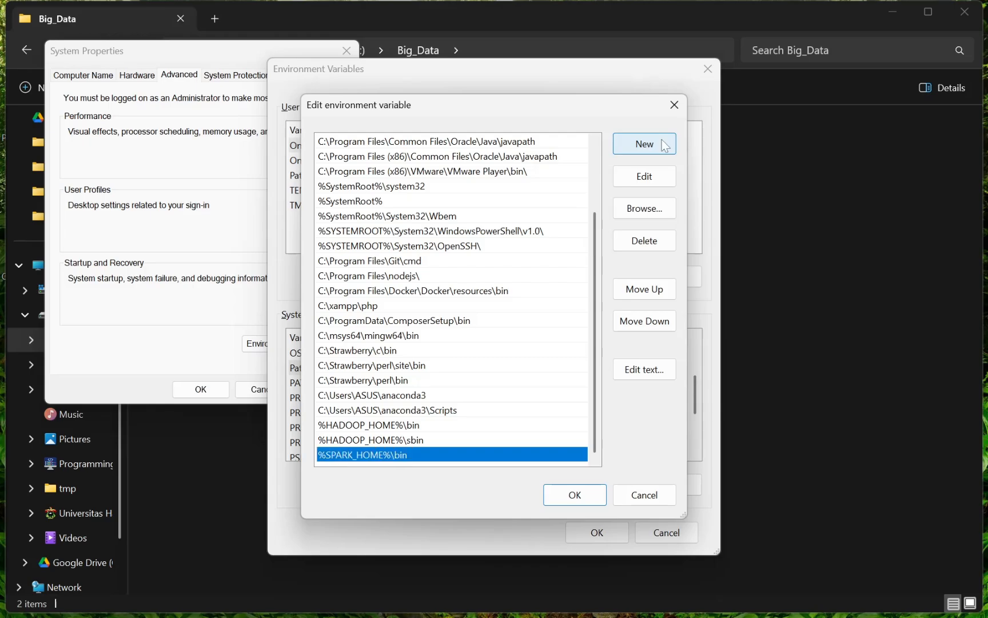
pyautogui.click(573, 494)
pyautogui.click(596, 530)
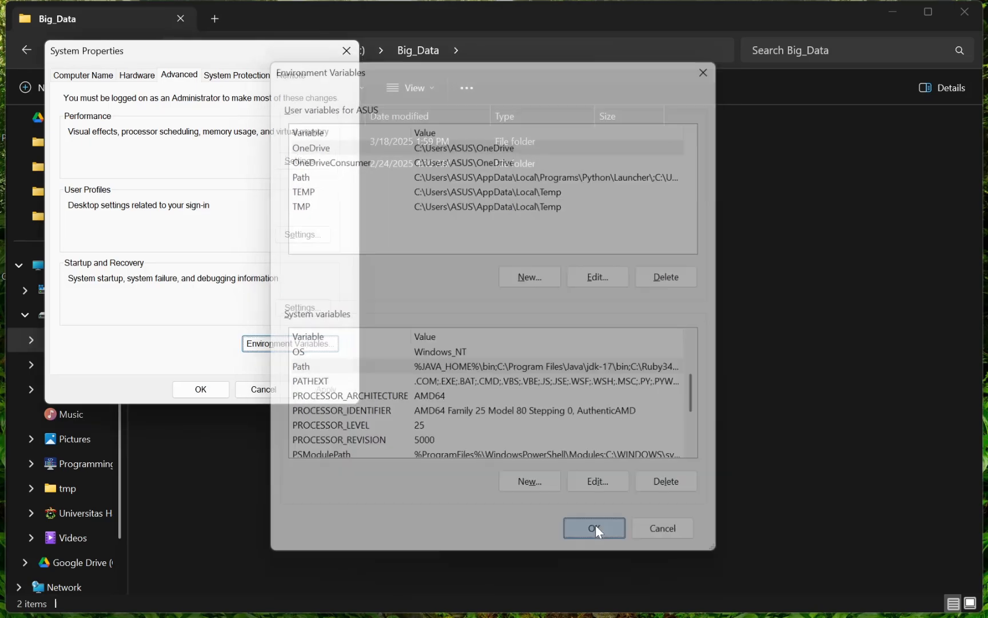
pyautogui.click(213, 394)
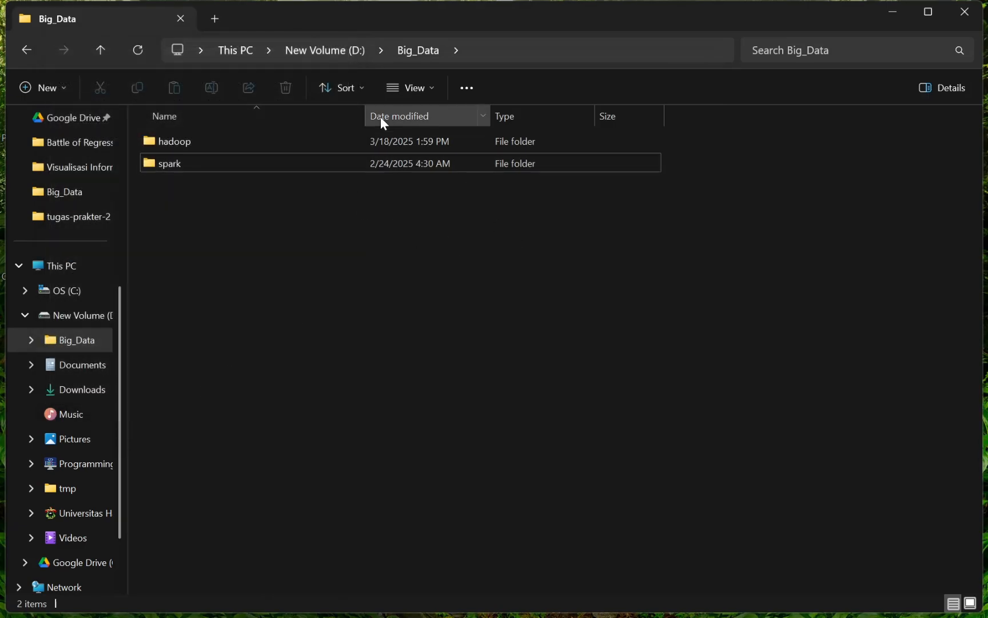
# - Go to the root of drive D: in File Explorer and open a maximized Command Prompt there
pyautogui.click(294, 48)
pyautogui.click(467, 50)
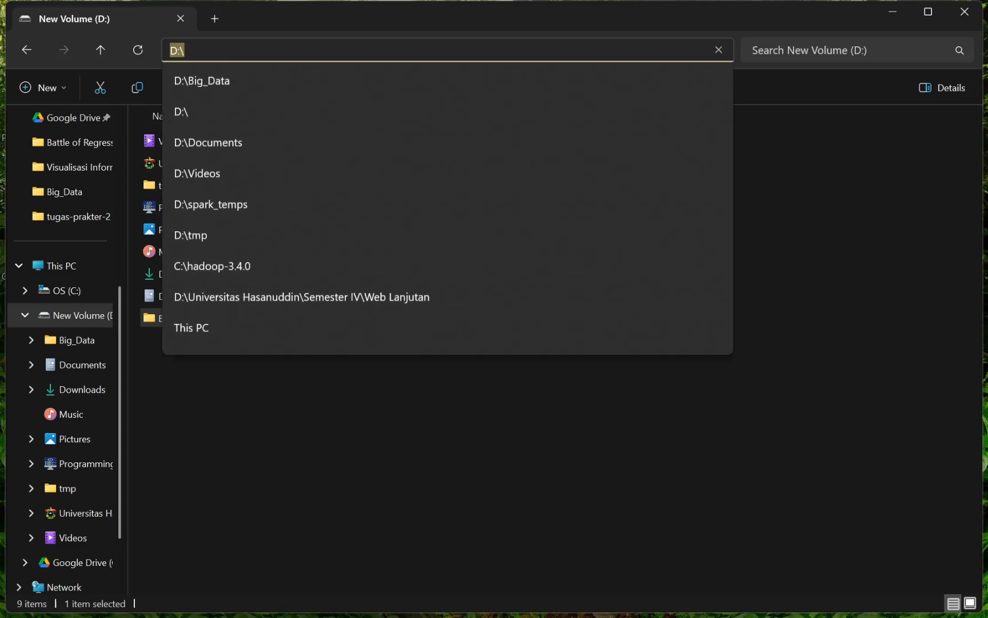
pyautogui.write('cmd')
pyautogui.press('Return')
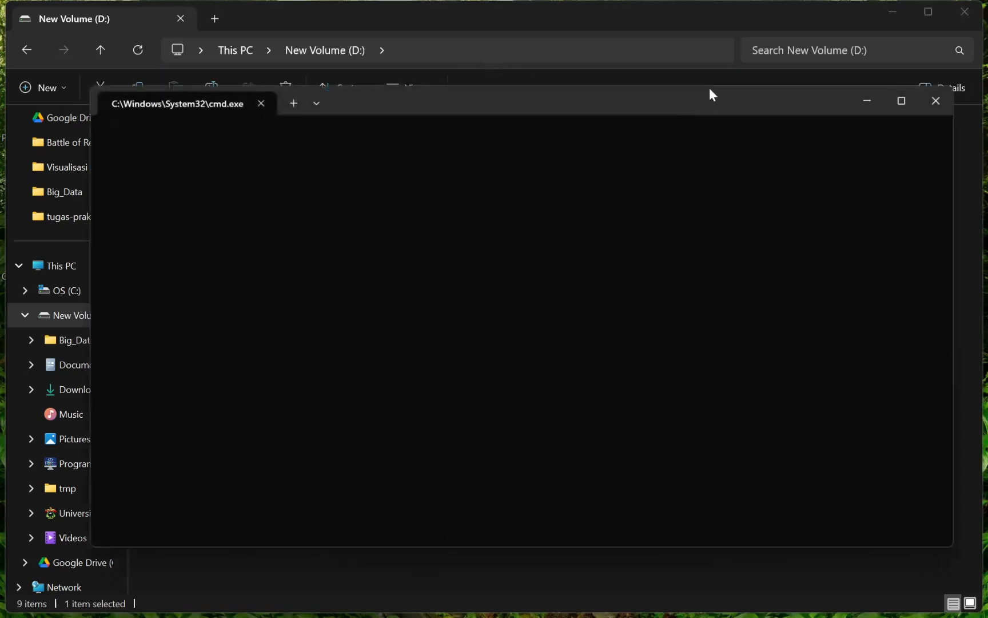
pyautogui.click(901, 101)
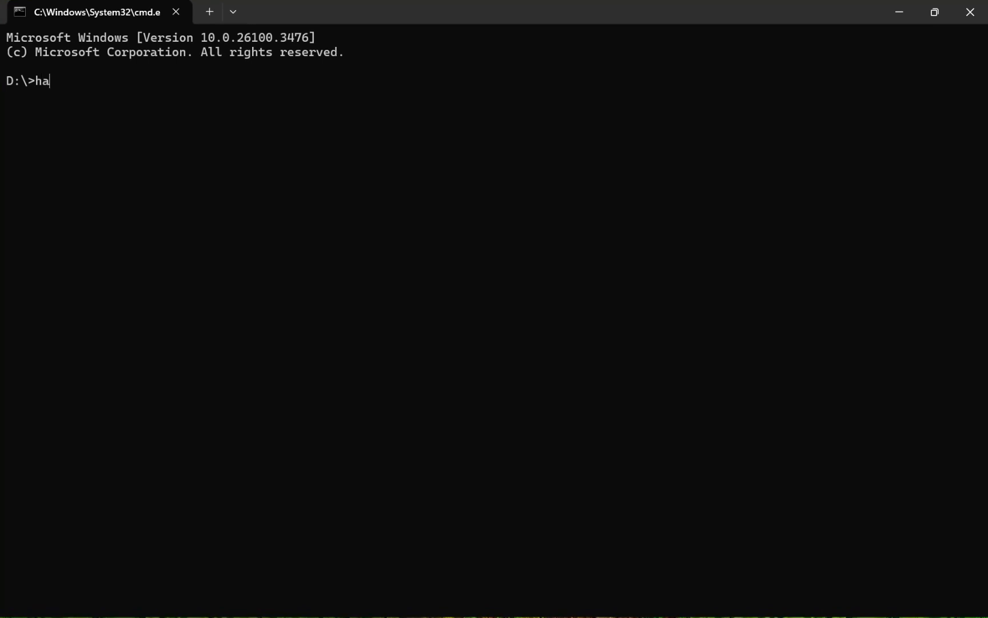
# - Run hadoop classpath and copy the complete list of paths it outputs
pyautogui.write('hadoop classpath')
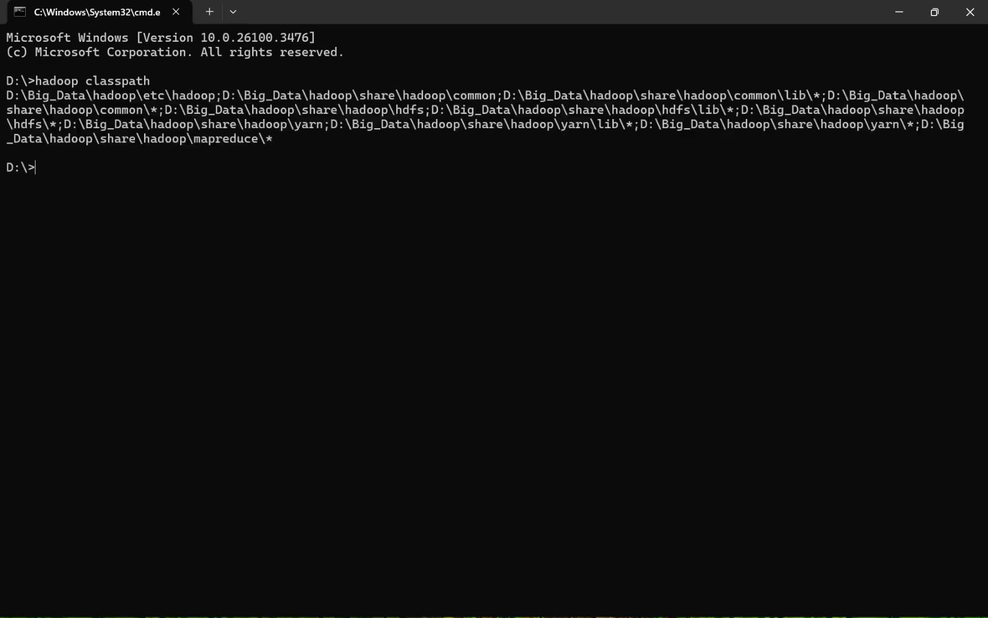
pyautogui.moveTo(275, 138); pyautogui.dragTo(3, 102)
pyautogui.hotkey('ctrl', 'c')
pyautogui.press('Return')
# - Search Windows for "env" to reopen System Properties, close the Command Prompt and open the Environment Variables dialog
pyautogui.press('super')
pyautogui.write('env')
pyautogui.press('Return')
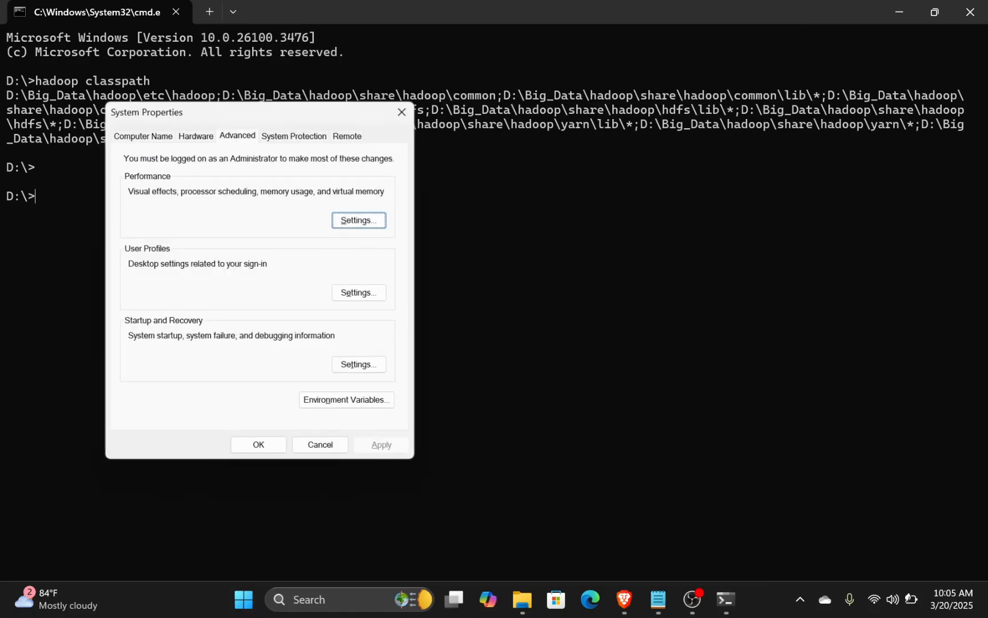
pyautogui.click(984, 6)
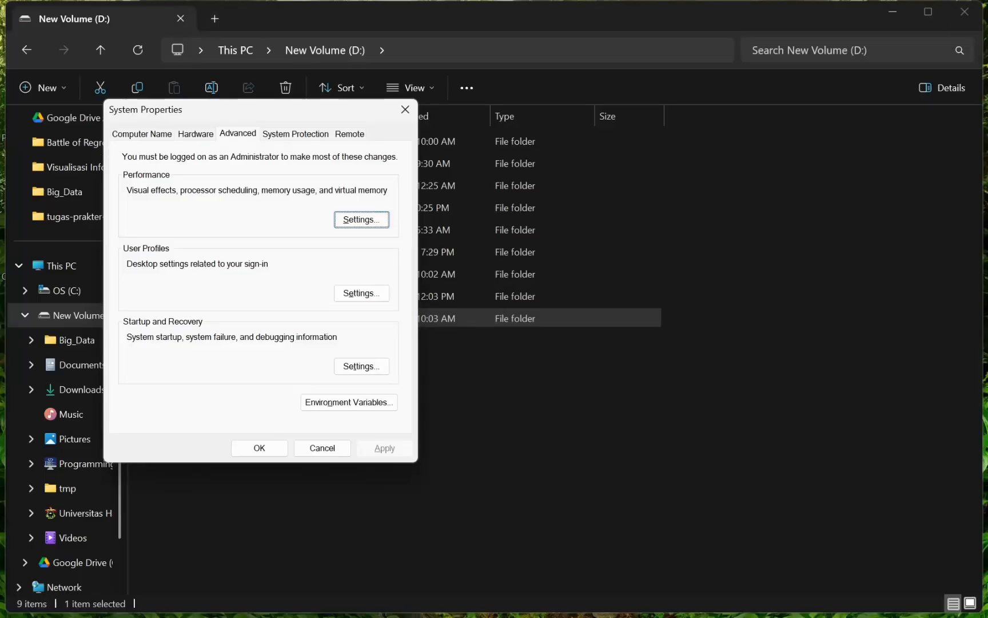
pyautogui.click(363, 404)
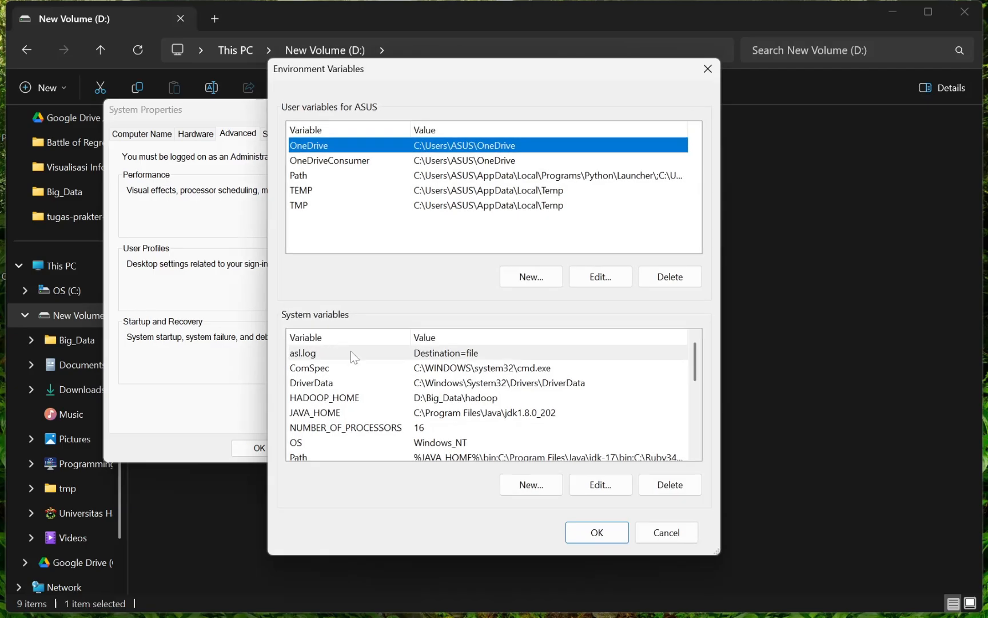
# - Create the system variable SPARK_DIST_CLASSPATH with the copied Hadoop classpath as its value
pyautogui.scroll(-5, 350, 350)
pyautogui.click(523, 486)
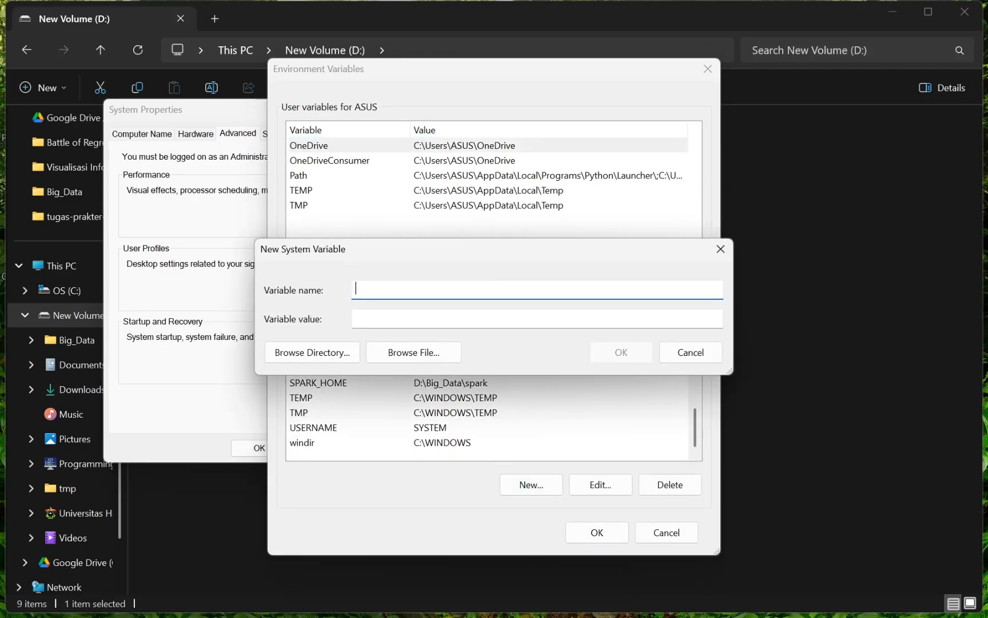
pyautogui.write('SPARK_DIST_CLASSPATH')
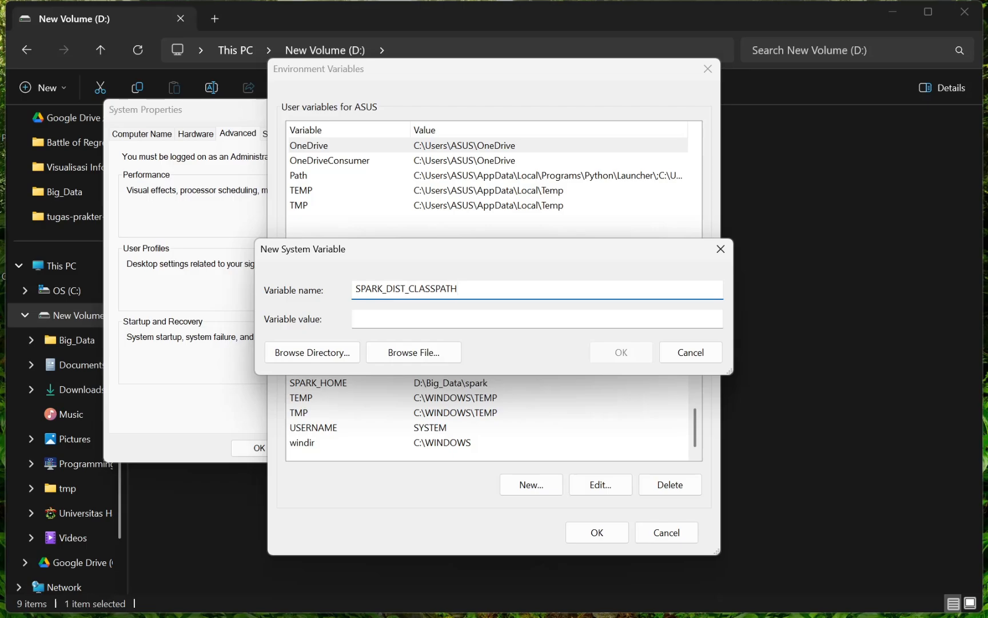
pyautogui.press('Tab')
pyautogui.hotkey('ctrl', 'v')
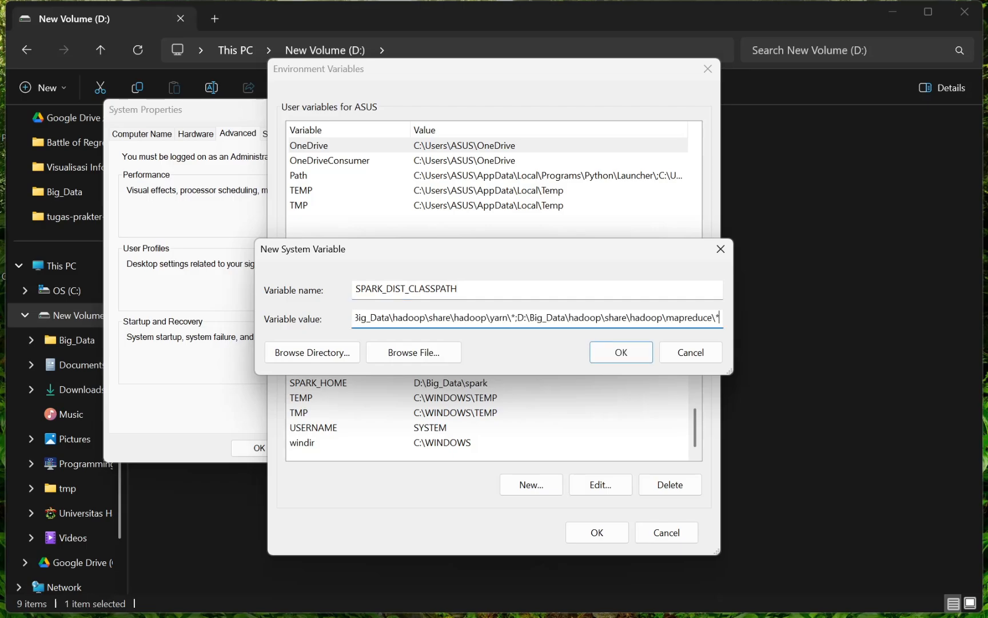
pyautogui.click(617, 352)
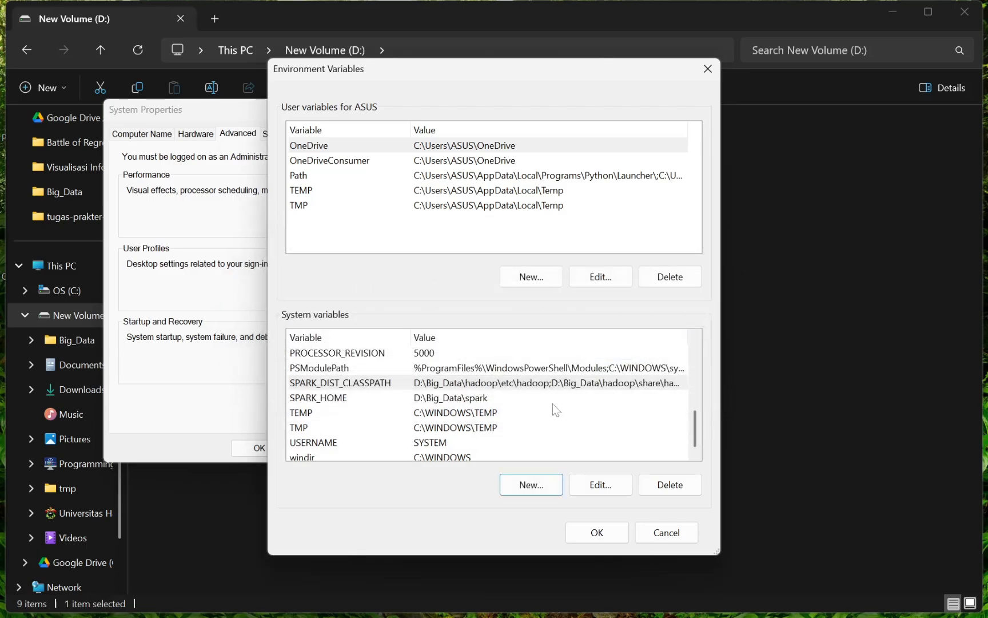
pyautogui.scroll(-1, 400, 417)
pyautogui.scroll(1, 363, 422)
pyautogui.scroll(2, 356, 396)
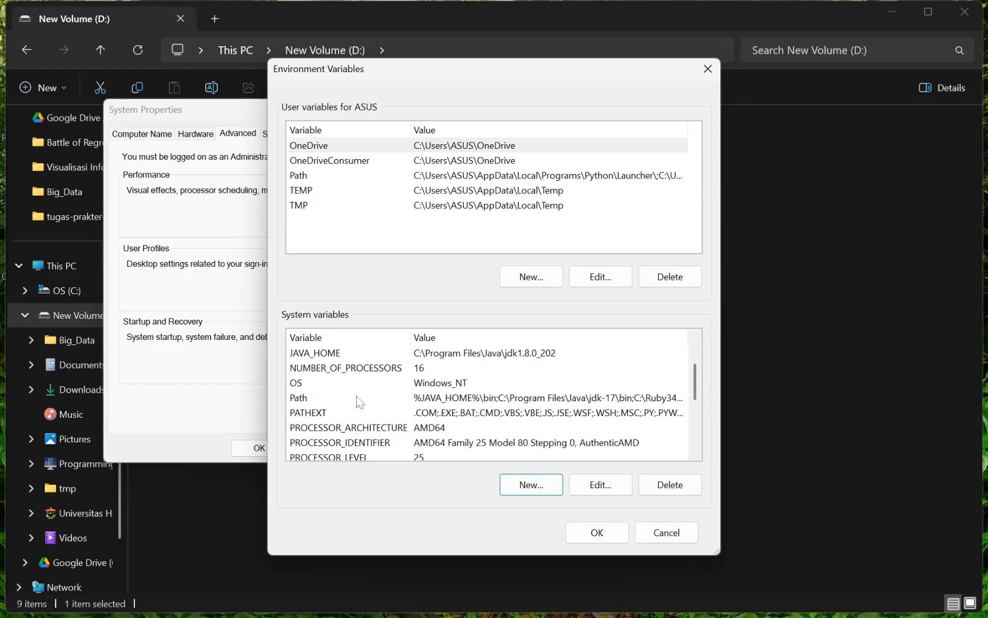
# - Add %SPARK_DIST_CLASSPATH% as a new entry in the system Path variable and accept all open dialogs
pyautogui.click(344, 398)
pyautogui.click(596, 483)
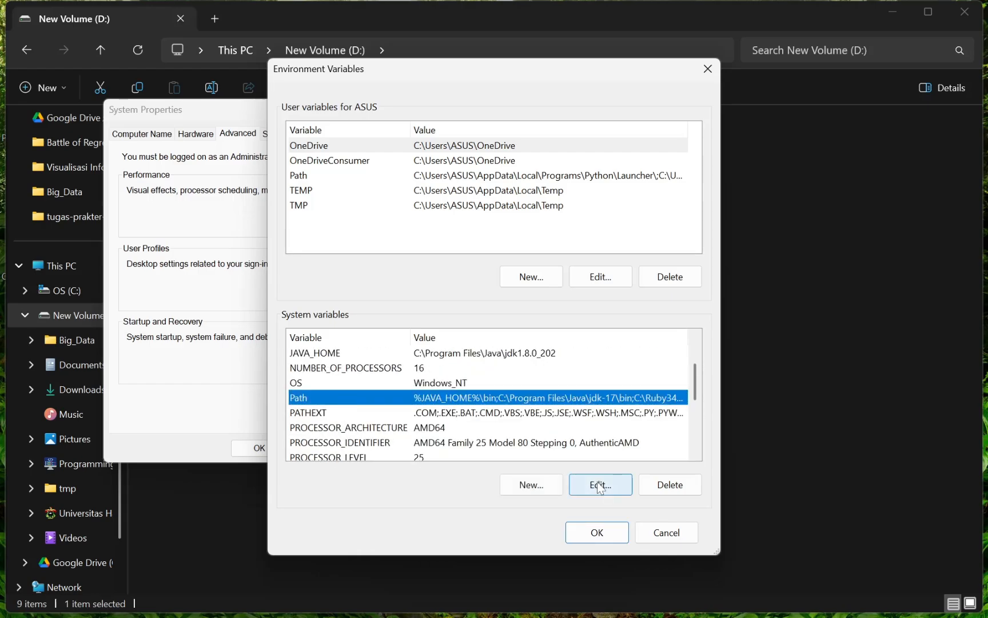
pyautogui.click(663, 146)
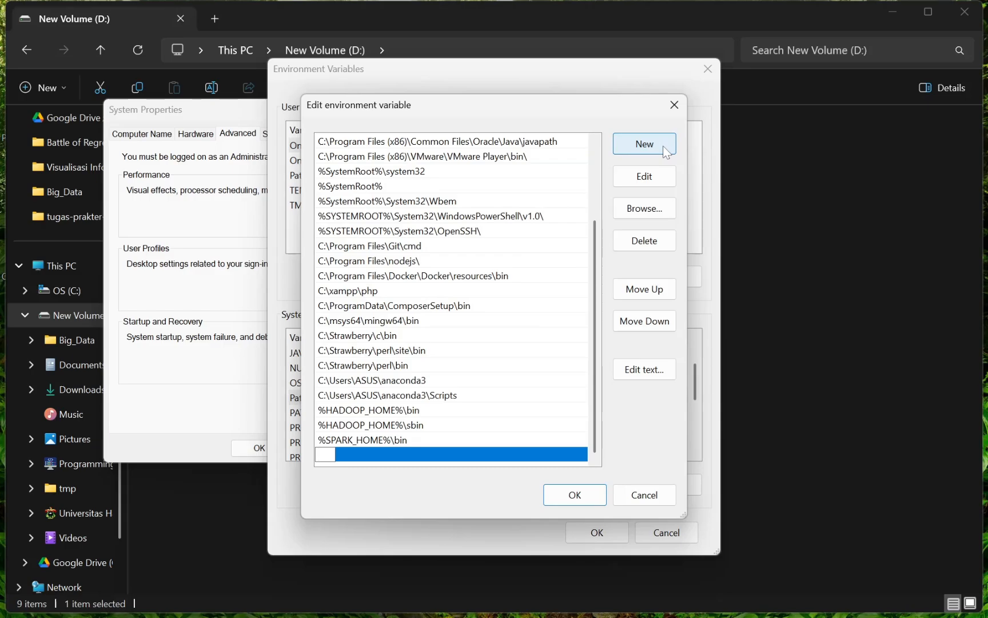
pyautogui.write('%%')
pyautogui.press('Left')
pyautogui.write('SPA')
pyautogui.write('RK_DIST')
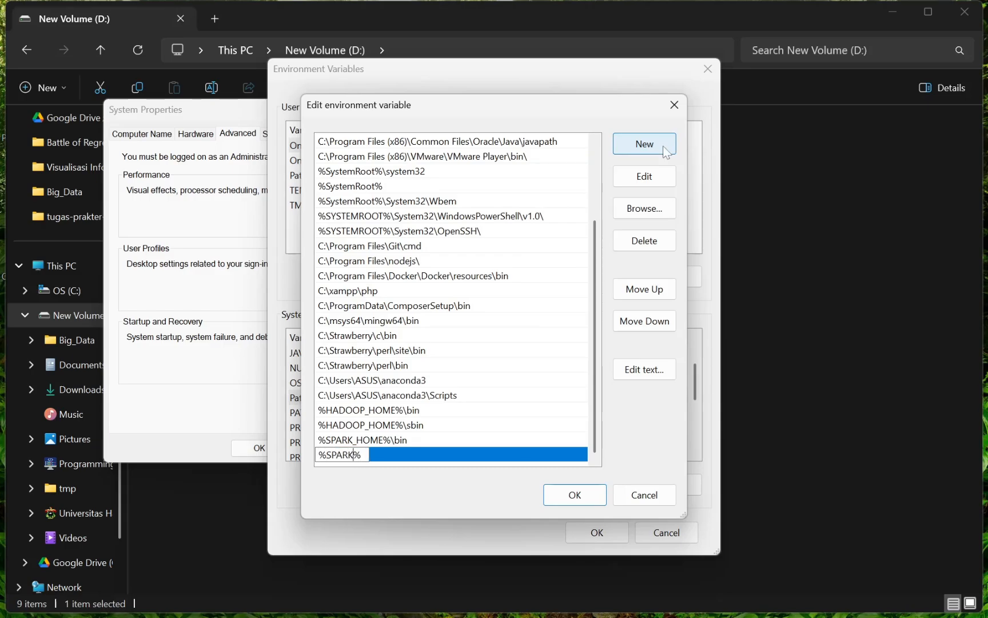
pyautogui.write('_CLASSPATH')
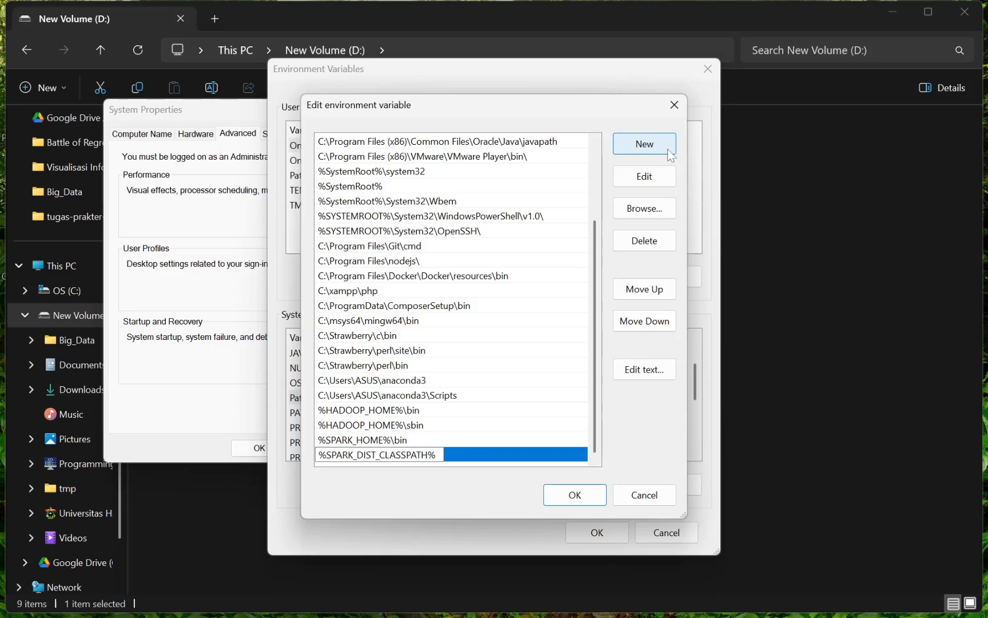
pyautogui.click(566, 504)
pyautogui.click(592, 532)
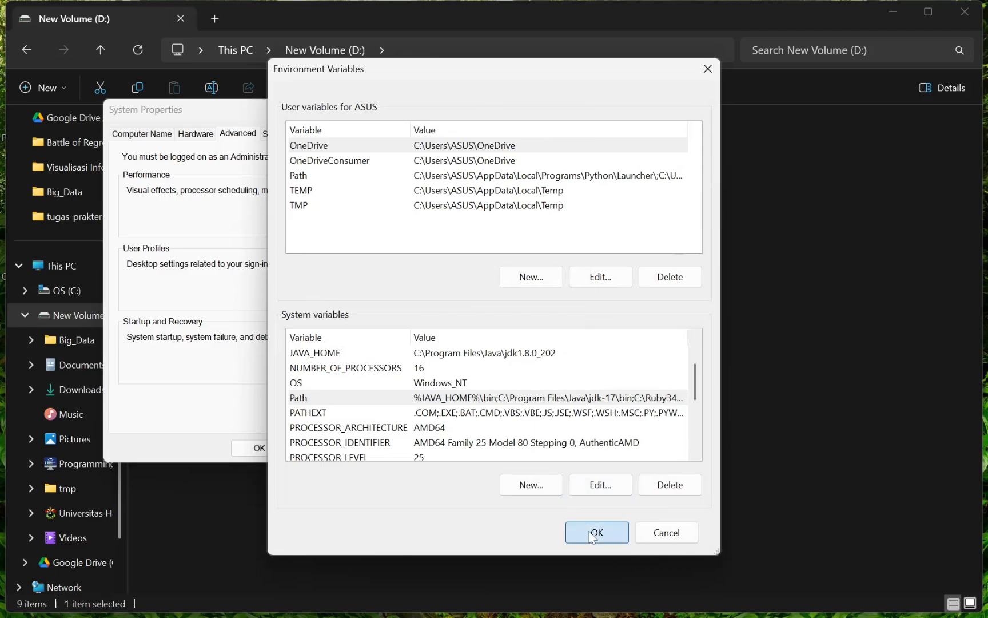
pyautogui.click(272, 449)
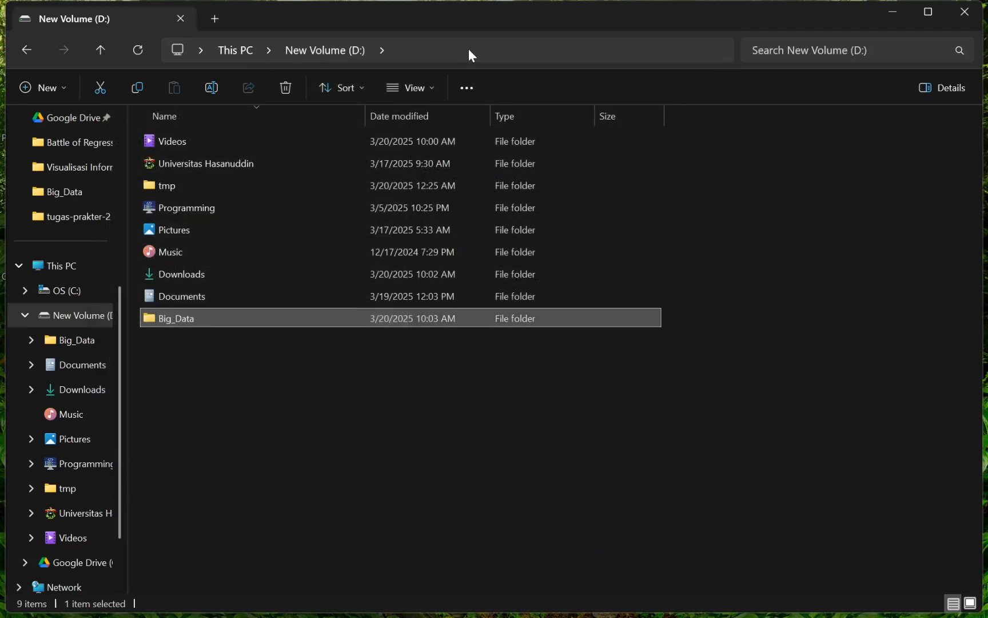
# - Open a maximized Command Prompt at the root of drive D, run spark-shell and highlight its welcome banner
pyautogui.click(423, 46)
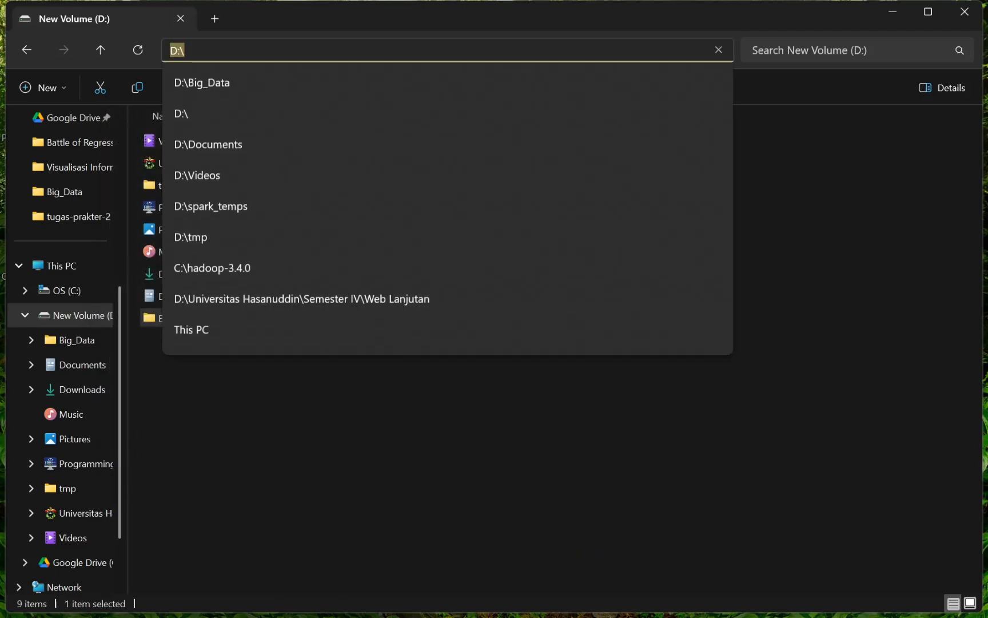
pyautogui.press('Escape')
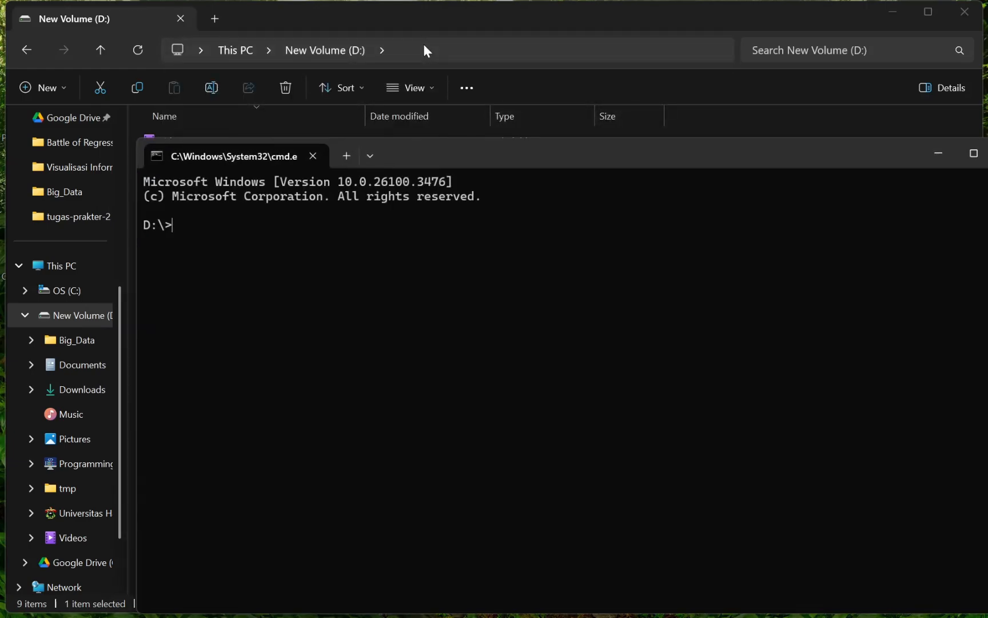
pyautogui.click(974, 153)
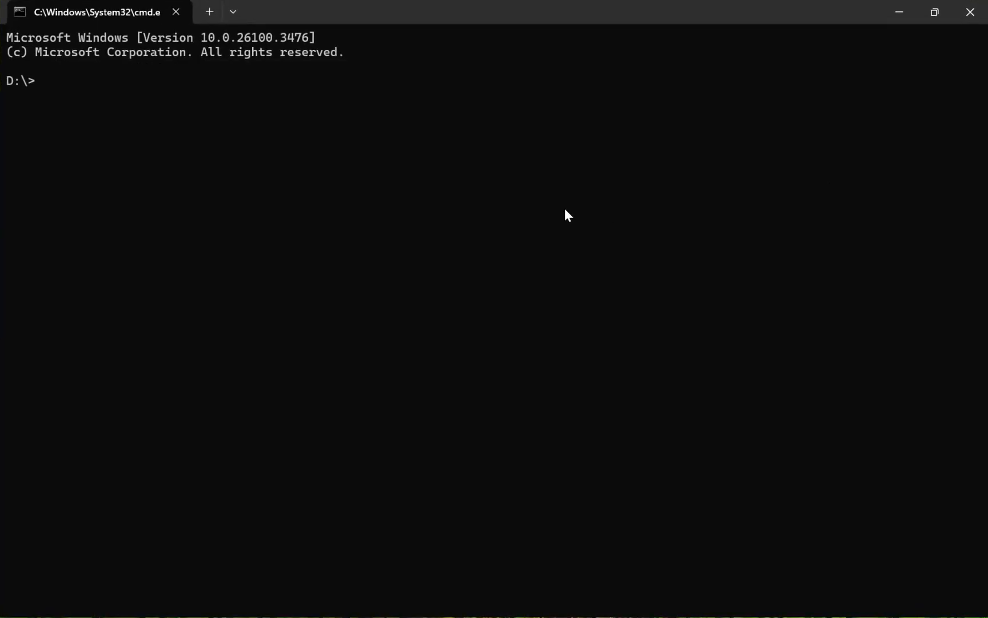
pyautogui.write('spark-she;ll')
pyautogui.press('Return')
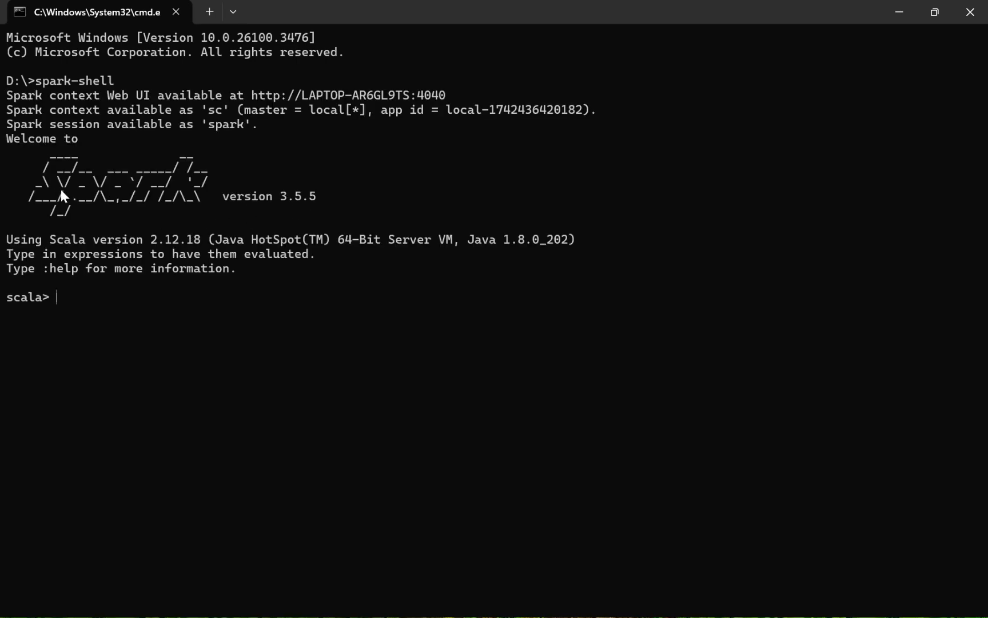
pyautogui.moveTo(6, 140); pyautogui.dragTo(318, 212)
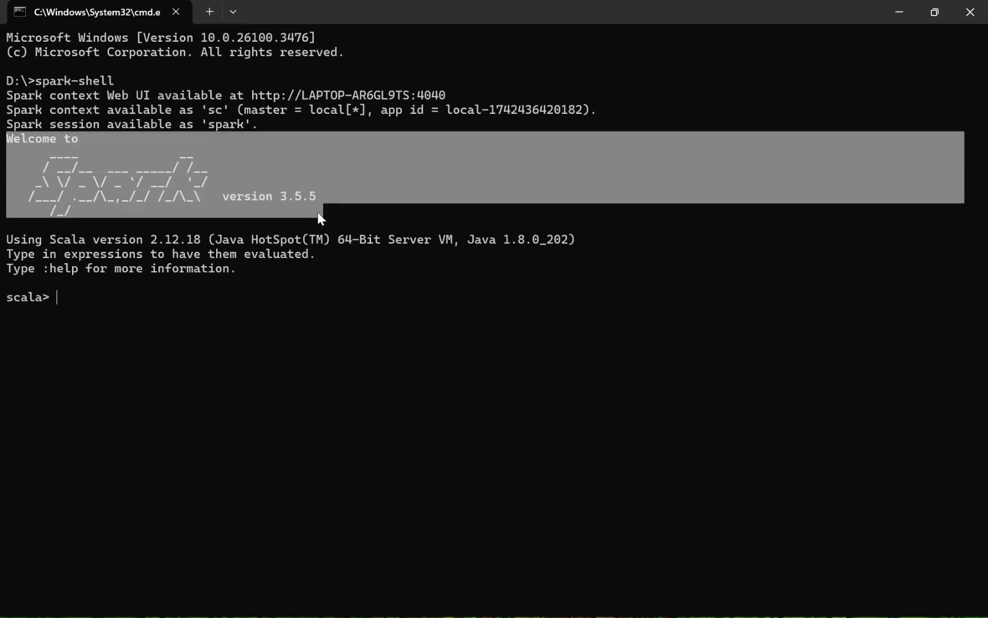
pyautogui.click(163, 314)
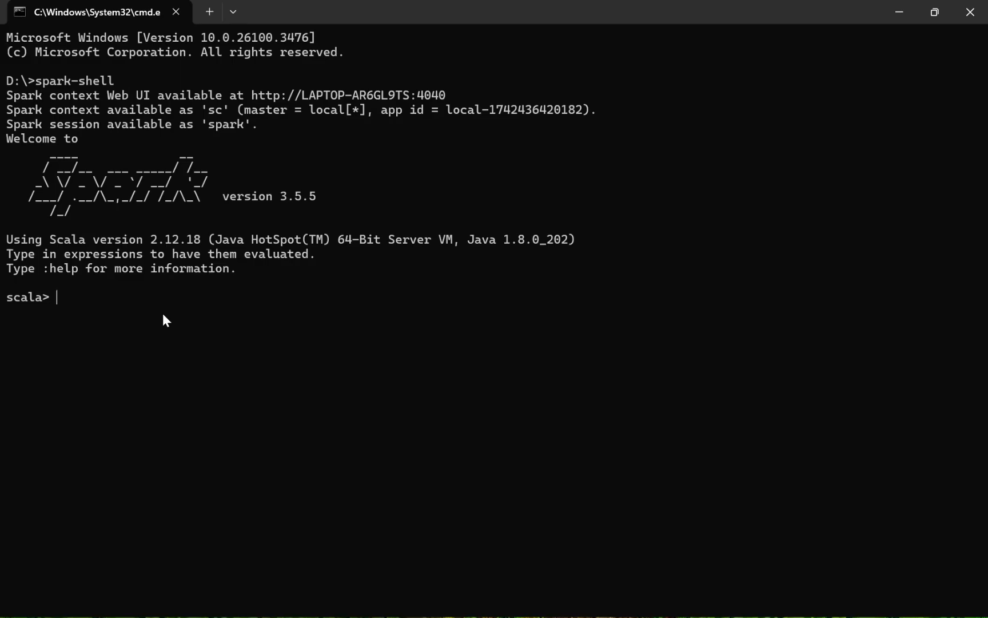
# - Exit the Spark shell with :quit and look through the shutdown output
pyautogui.write(':quit')
pyautogui.press('Return')
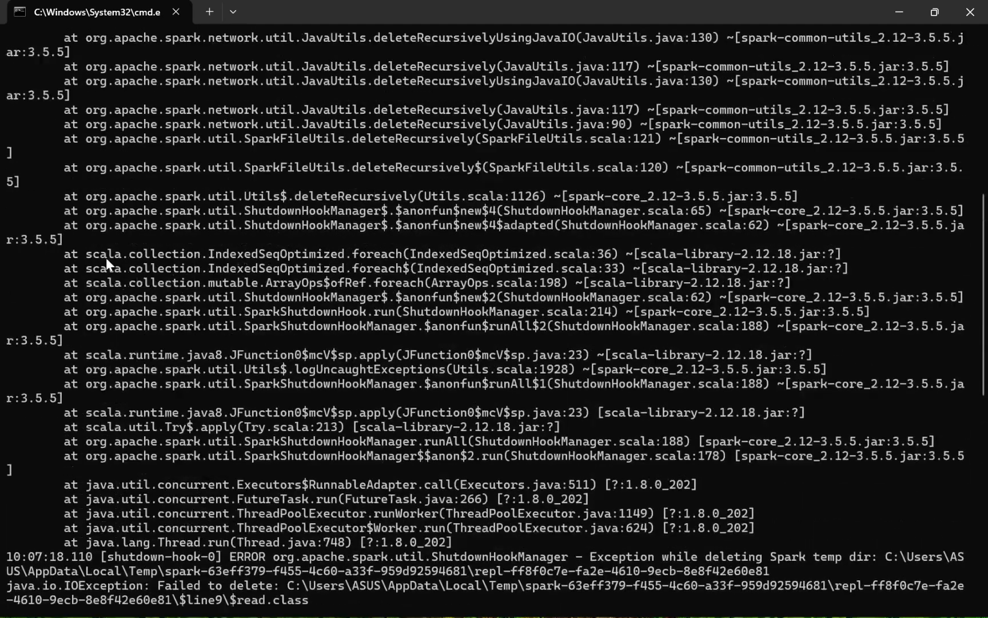
pyautogui.scroll(20, 106, 260)
pyautogui.scroll(-5, 106, 260)
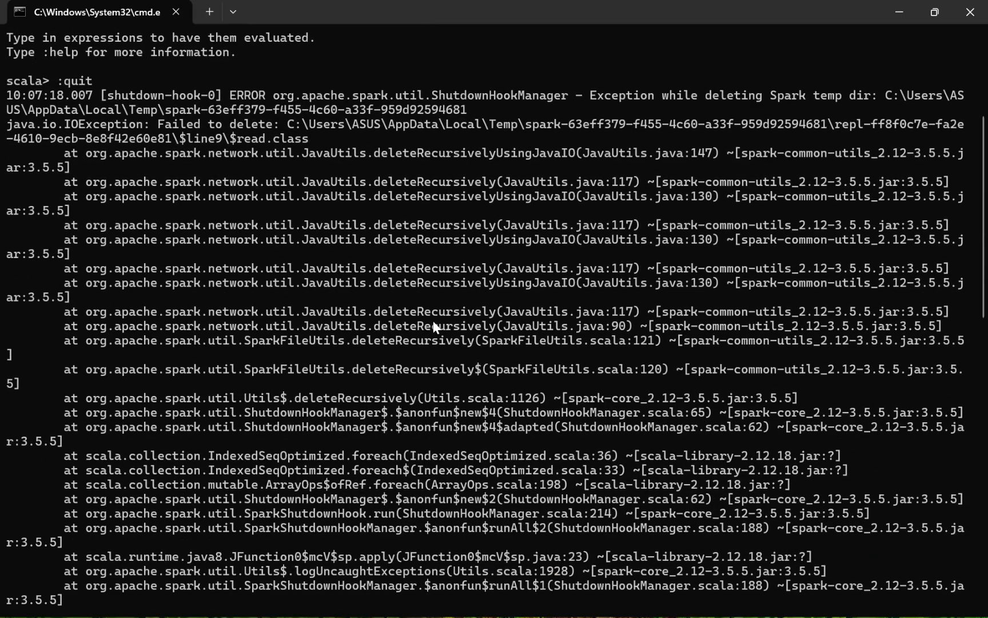
pyautogui.scroll(-3, 434, 323)
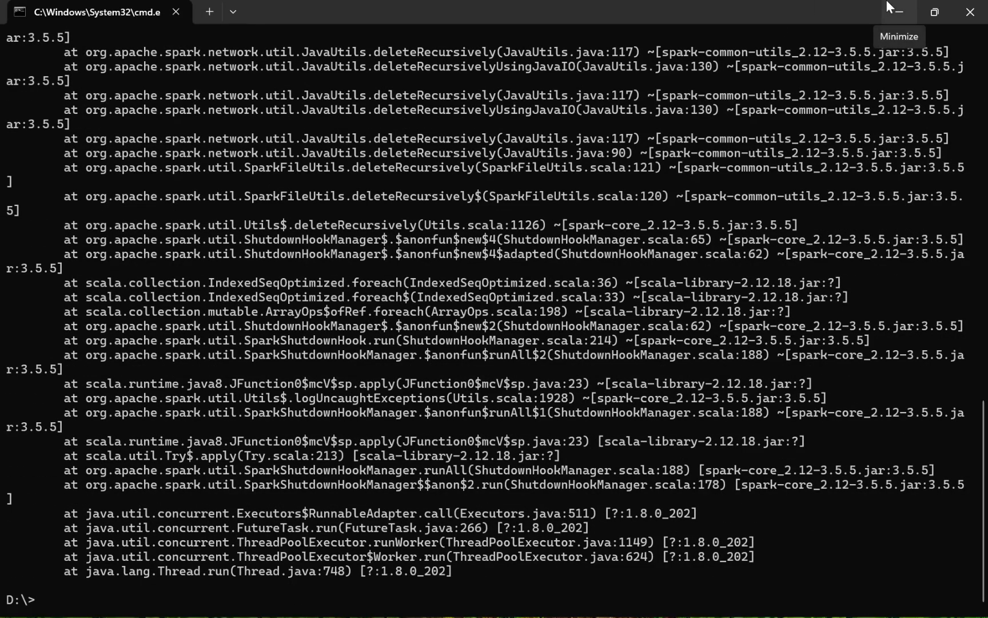
# - Minimize the Command Prompt and open the folder D:\Big_Data\spark\conf in File Explorer
pyautogui.click(892, 10)
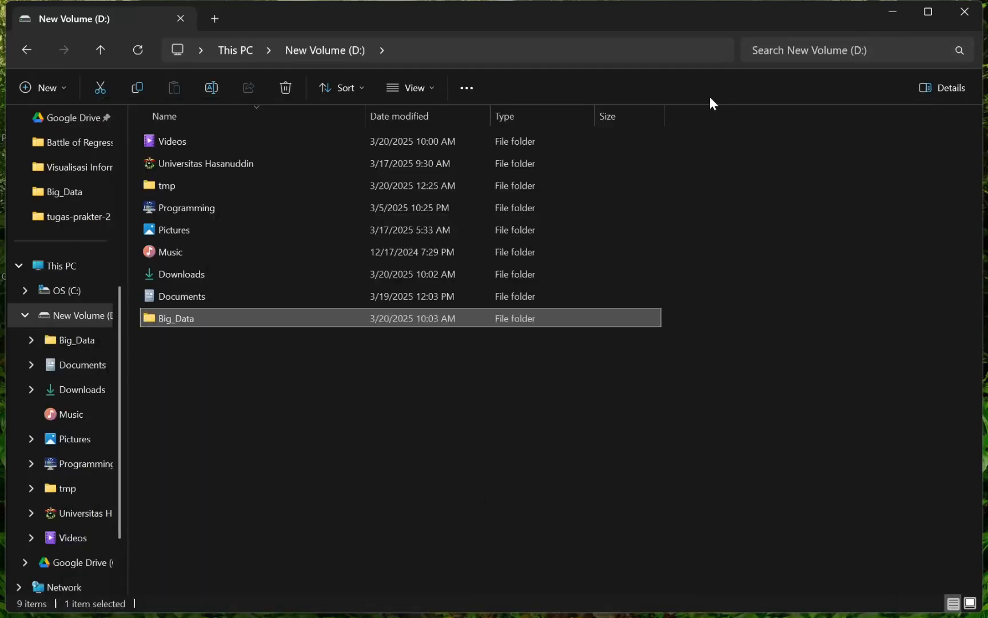
pyautogui.doubleClick(275, 316)
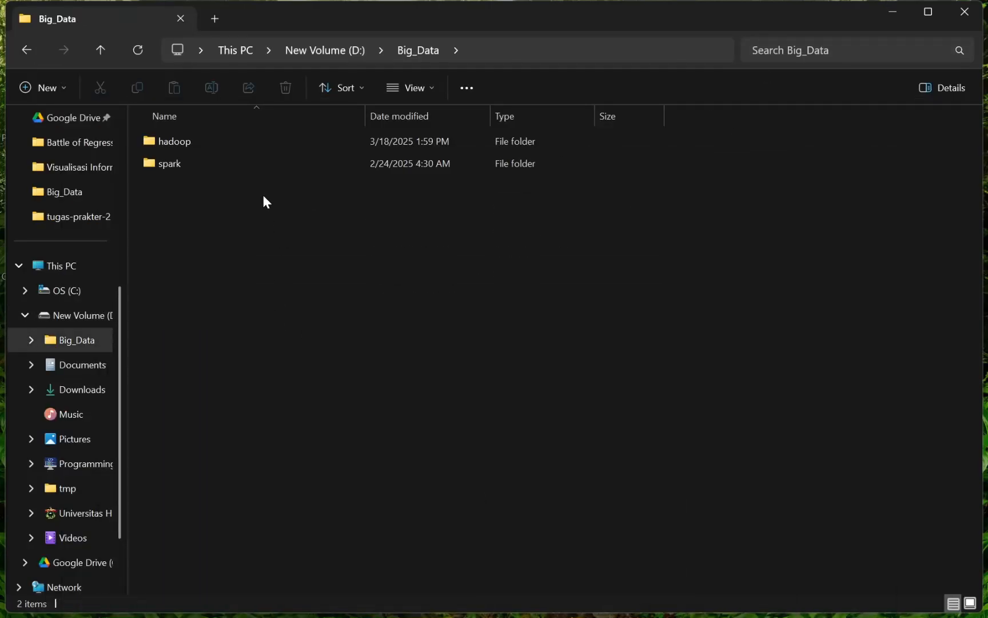
pyautogui.click(234, 167)
pyautogui.doubleClick(235, 167)
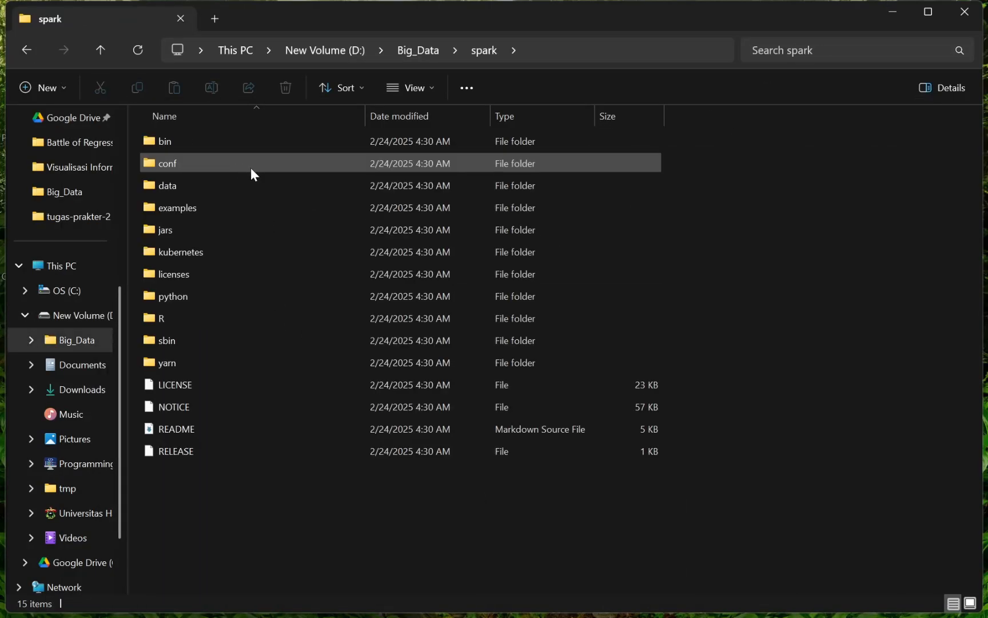
pyautogui.doubleClick(215, 167)
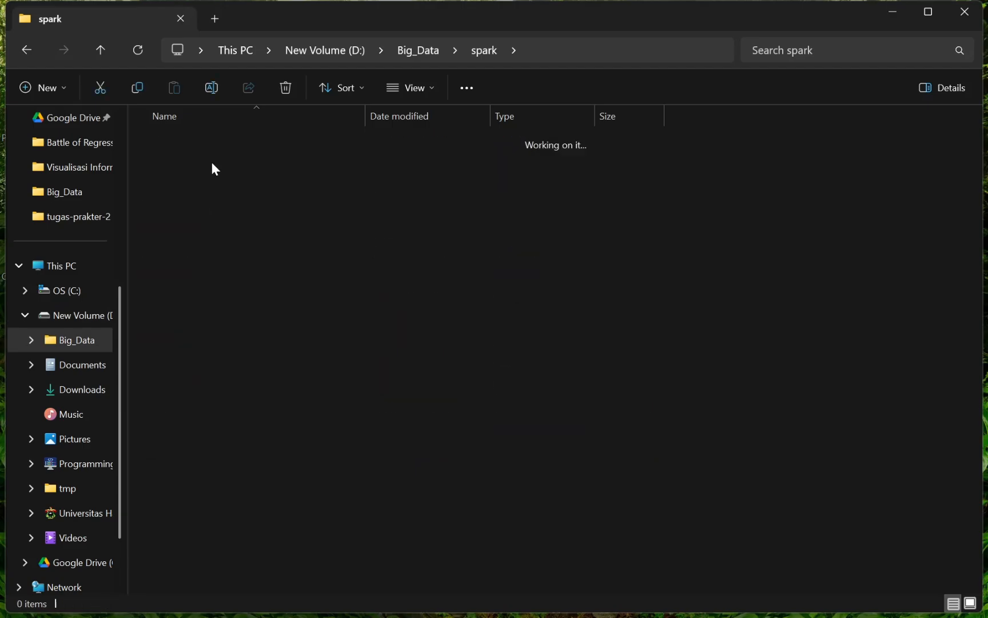
pyautogui.hotkey('alt', 'Tab')
pyautogui.press('Escape')
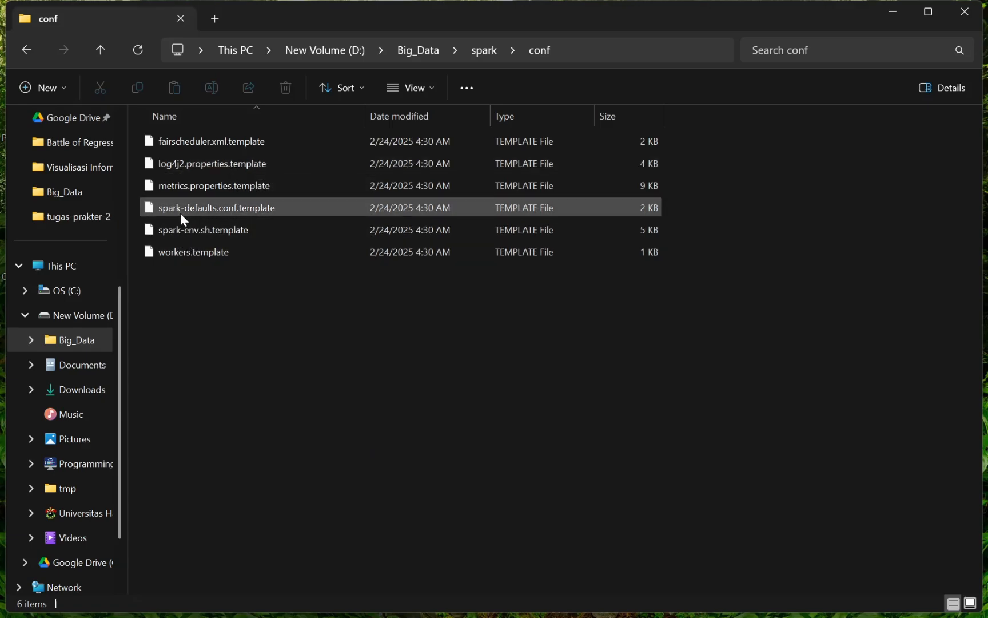
# - Duplicate spark-defaults.conf.template within the conf folder
pyautogui.click(195, 211)
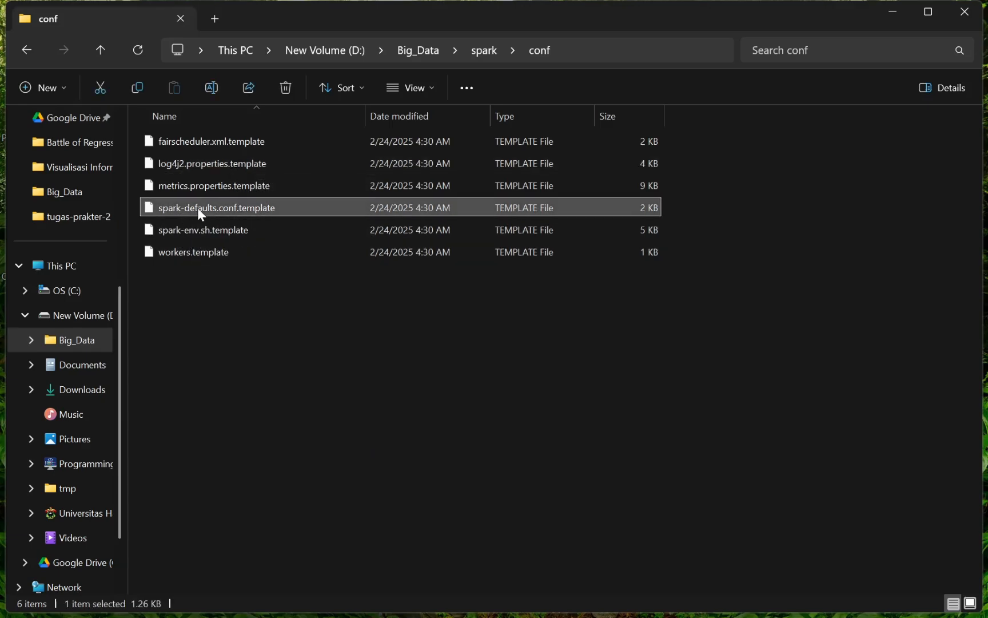
pyautogui.hotkey('ctrl', 'c')
pyautogui.click(241, 337)
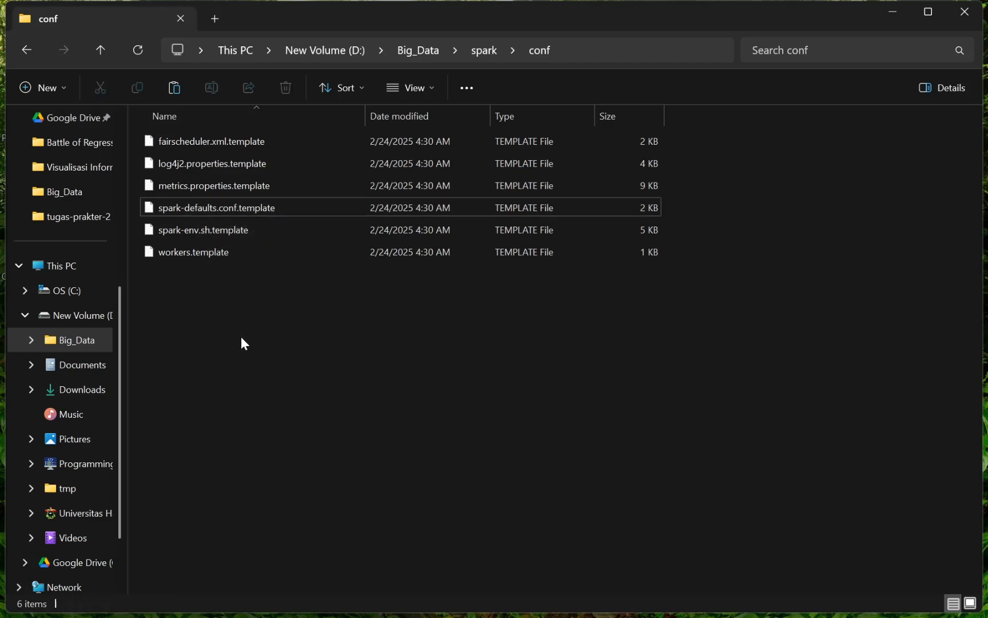
pyautogui.hotkey('ctrl', 'v')
# - Rename the duplicated template file to spark-defaults.conf and accept the change of file extension
pyautogui.hotkey('ctrl', 'l')
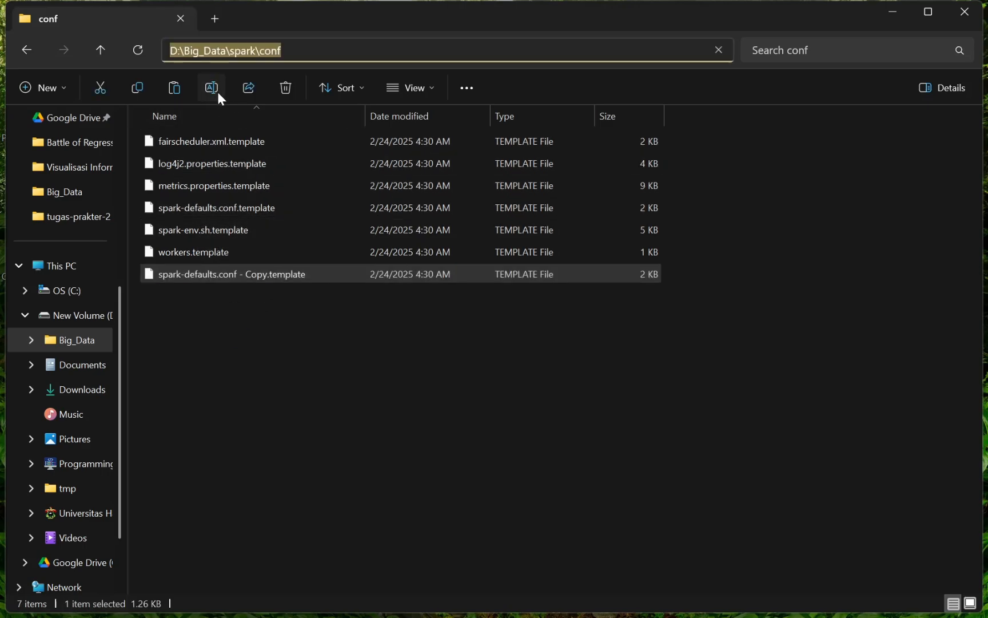
pyautogui.click(217, 92)
pyautogui.press('End')
pyautogui.press('BackSpace')
pyautogui.press('BackSpace')
pyautogui.press('BackSpace')
pyautogui.press('BackSpace')
pyautogui.press('BackSpace')
pyautogui.press('BackSpace')
pyautogui.press('BackSpace')
pyautogui.press('BackSpace')
pyautogui.press('BackSpace')
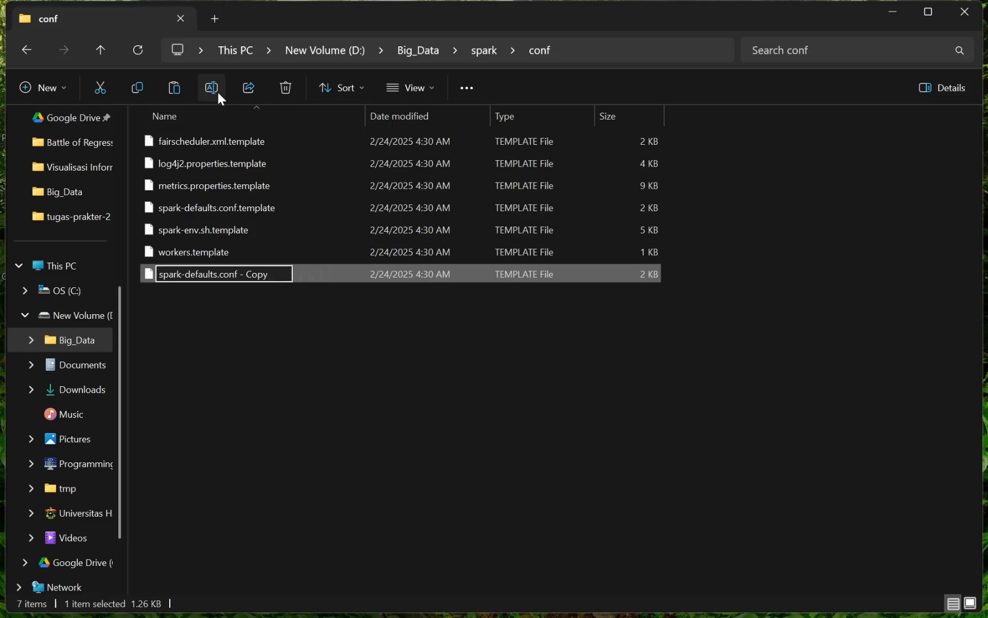
pyautogui.press('BackSpace')
pyautogui.press('BackSpace')
pyautogui.press('BackSpace')
pyautogui.press('BackSpace')
pyautogui.press('BackSpace')
pyautogui.press('BackSpace')
pyautogui.press('BackSpace')
pyautogui.press('Return')
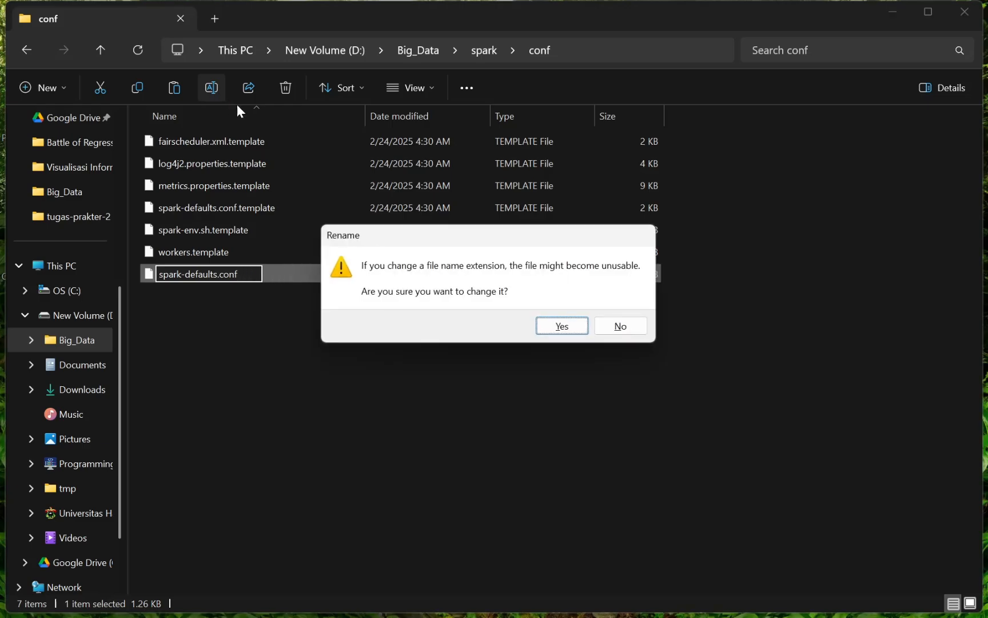
pyautogui.press('Return')
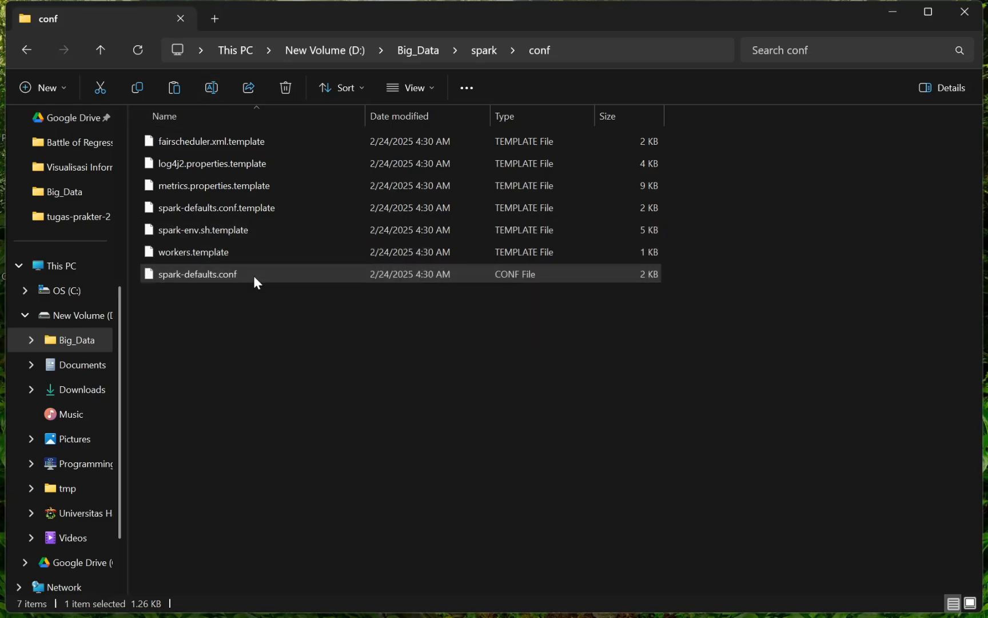
# - Open spark-defaults.conf in Notepad for editing
pyautogui.rightClick(254, 276)
pyautogui.click(355, 493)
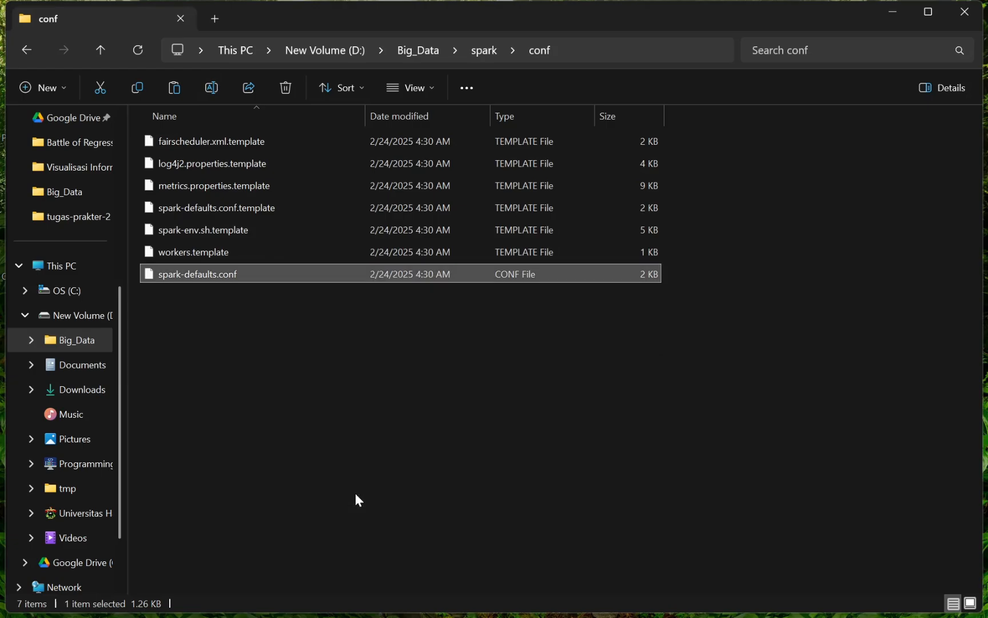
pyautogui.hotkey('alt', 'Tab')
pyautogui.hotkey('alt', 'shift', 'Tab')
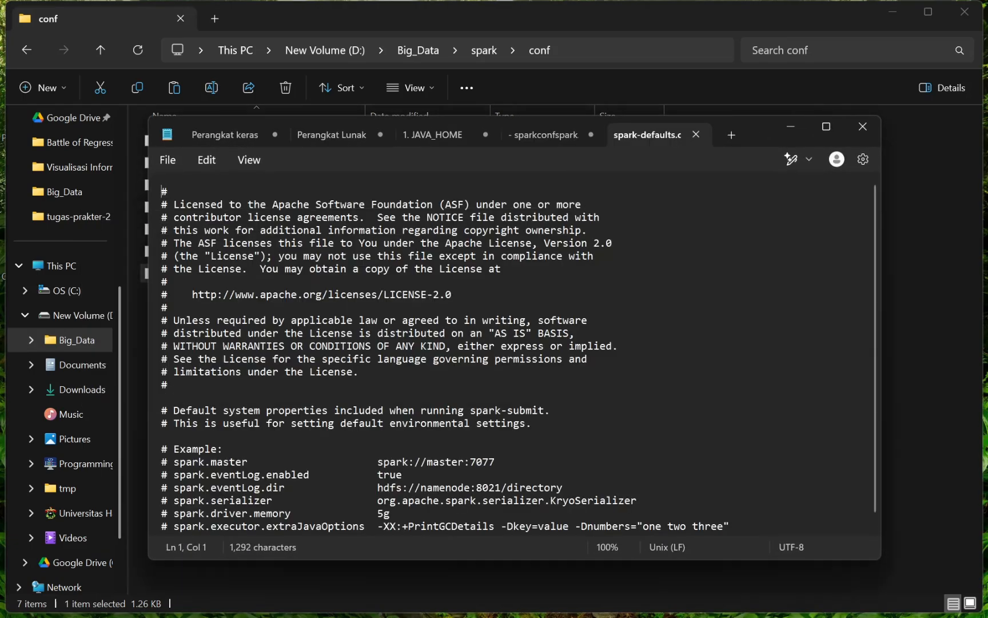
# - Copy the spark.local.dir D:\spark-tmp line from the Spark configuration notes and add it at the end of spark-defaults.conf, after blank lines
pyautogui.click(551, 138)
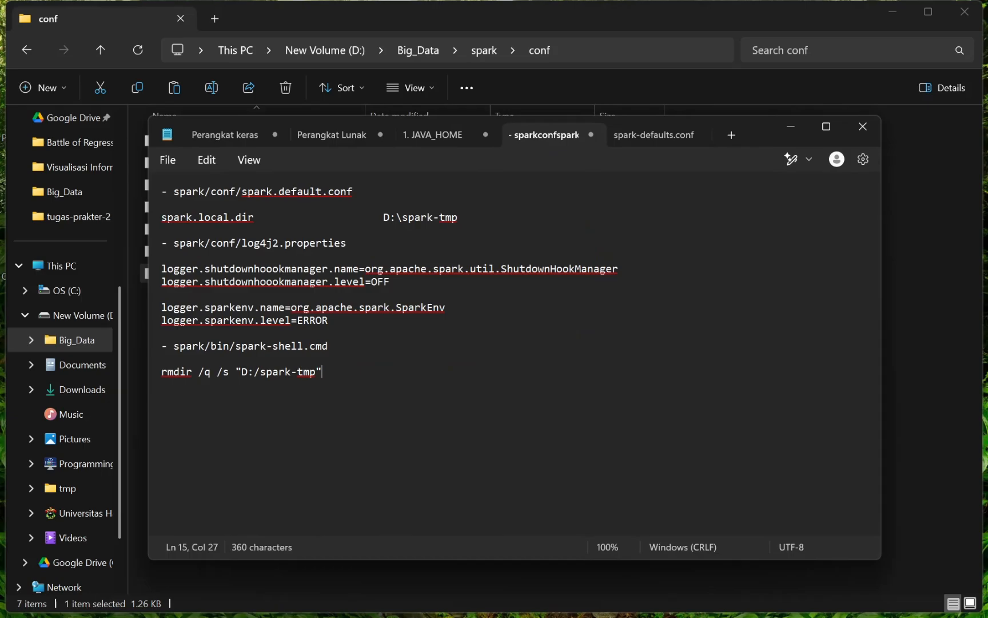
pyautogui.moveTo(458, 218); pyautogui.dragTo(127, 220)
pyautogui.hotkey('ctrl', 'c')
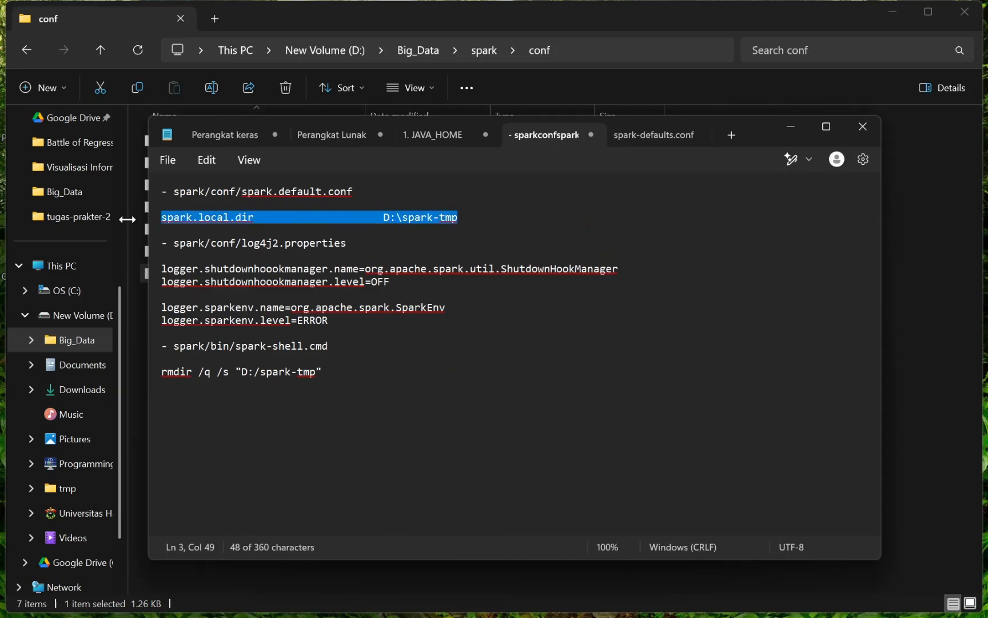
pyautogui.click(637, 135)
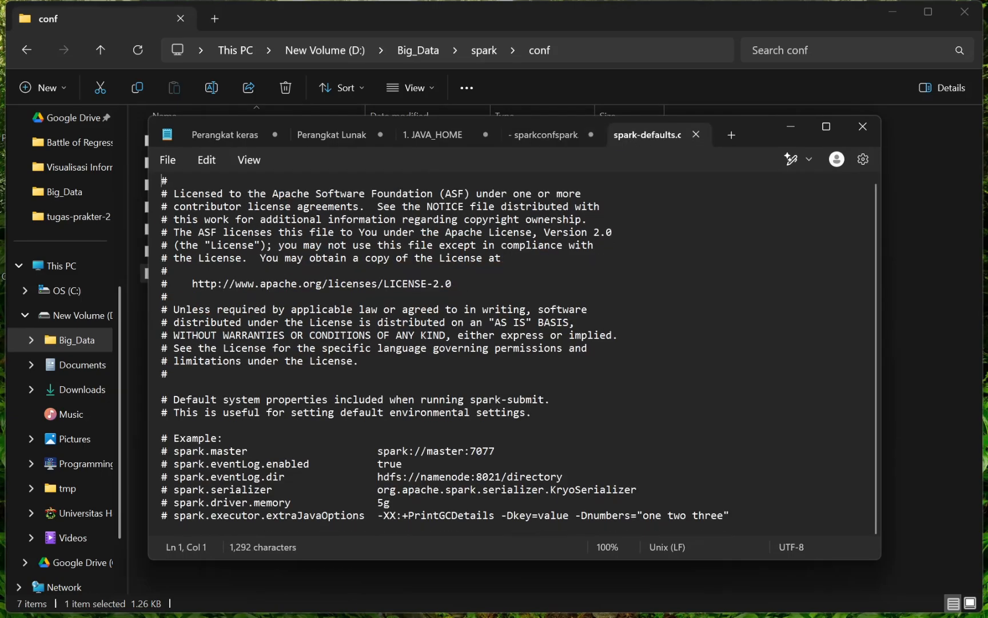
pyautogui.hotkey('ctrl', 'End')
pyautogui.press('Return')
pyautogui.press('Return')
pyautogui.press('Return')
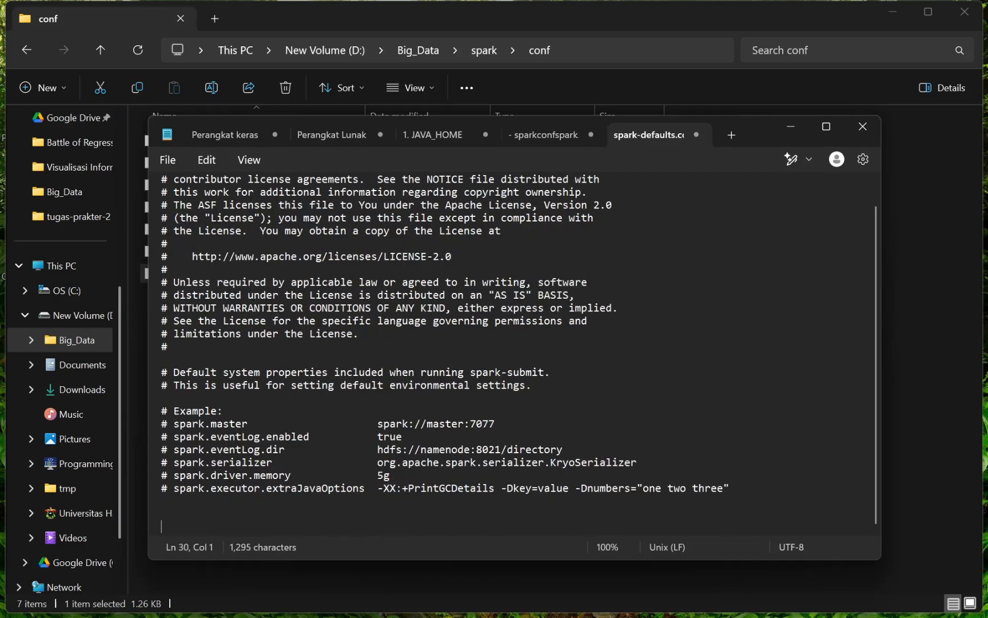
pyautogui.hotkey('ctrl', 'v')
pyautogui.scroll(-2, 514, 355)
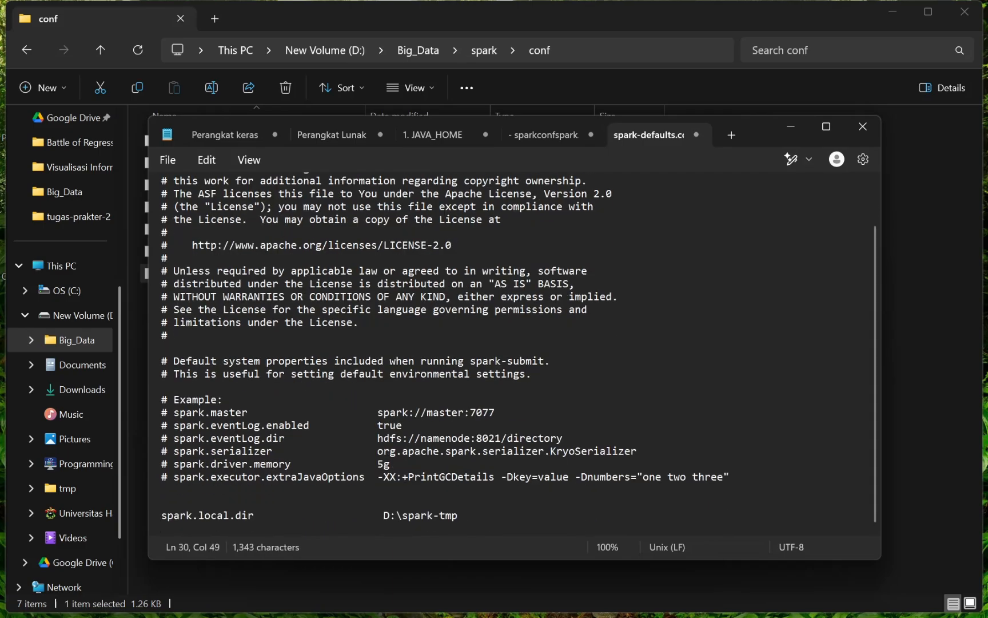
# - Align the D:\spark-tmp value with the example values above by removing one space, and save spark-defaults.conf
pyautogui.click(384, 516)
pyautogui.press('BackSpace')
pyautogui.moveTo(452, 515); pyautogui.dragTo(378, 516)
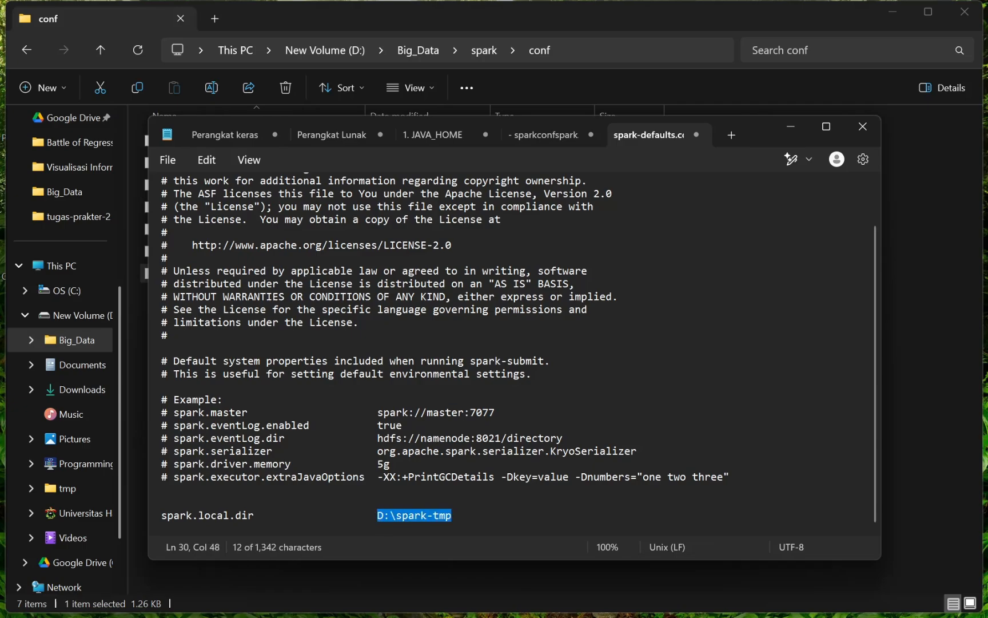
pyautogui.click(483, 476)
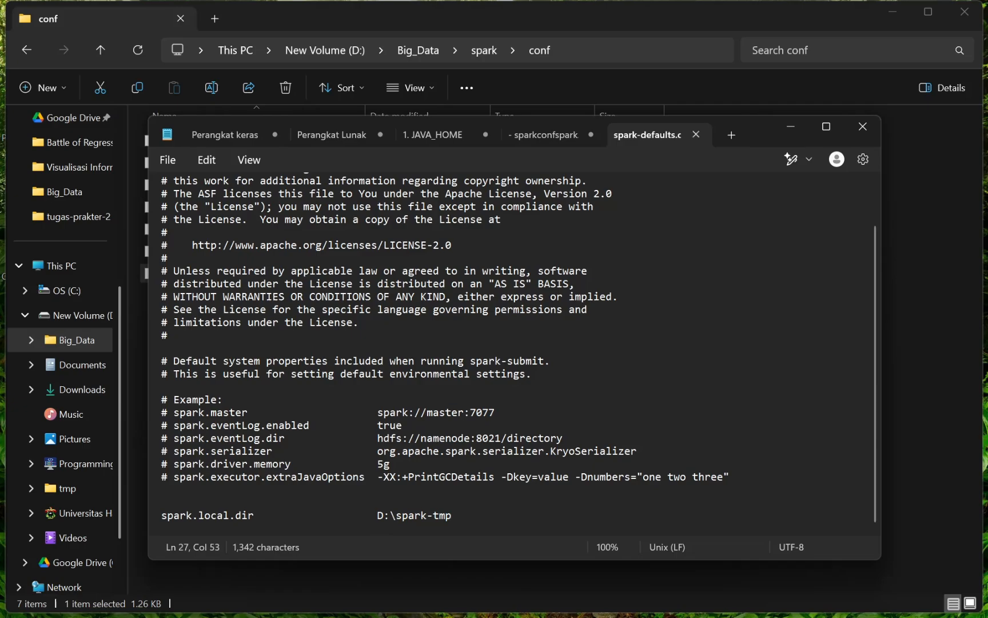
# - Check the Spark configuration notes and duplicate log4j2.properties.template within the conf folder
pyautogui.click(557, 138)
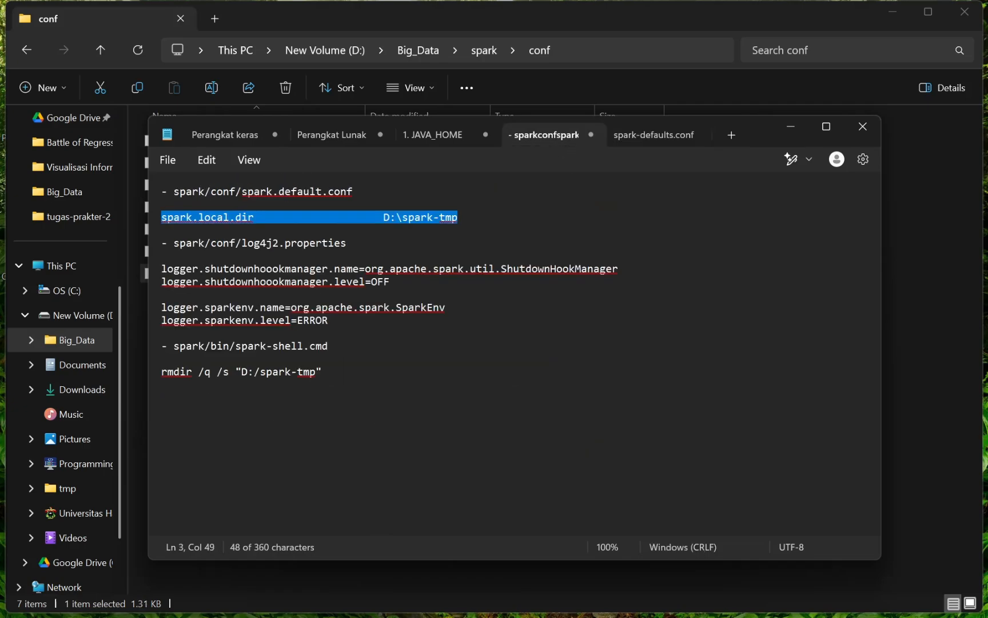
pyautogui.click(798, 122)
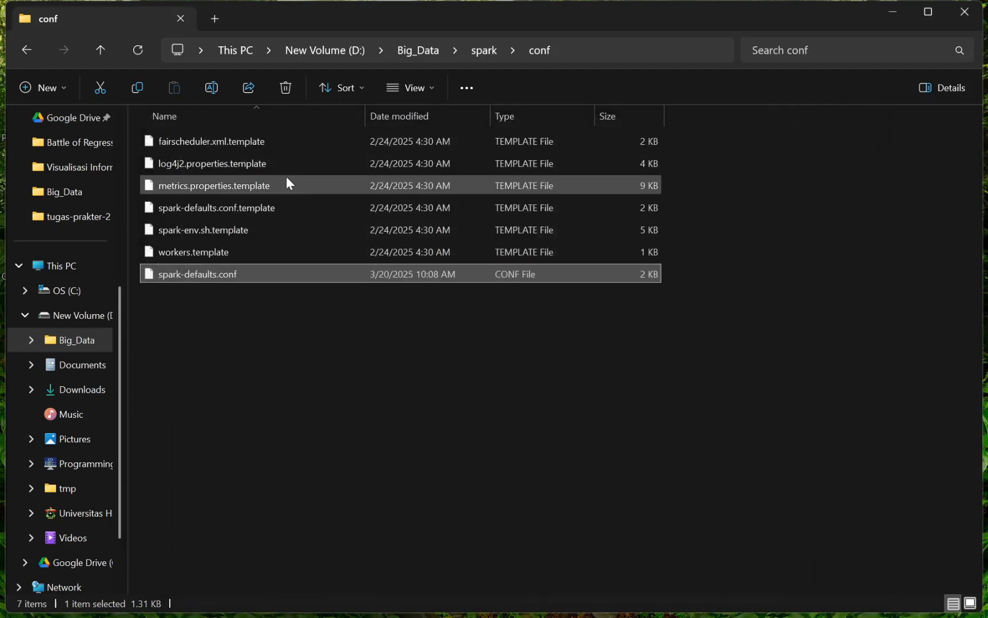
pyautogui.rightClick(196, 158)
pyautogui.click(149, 329)
pyautogui.moveTo(149, 329); pyautogui.dragTo(251, 166)
pyautogui.click(252, 166)
pyautogui.hotkey('ctrl', 'c')
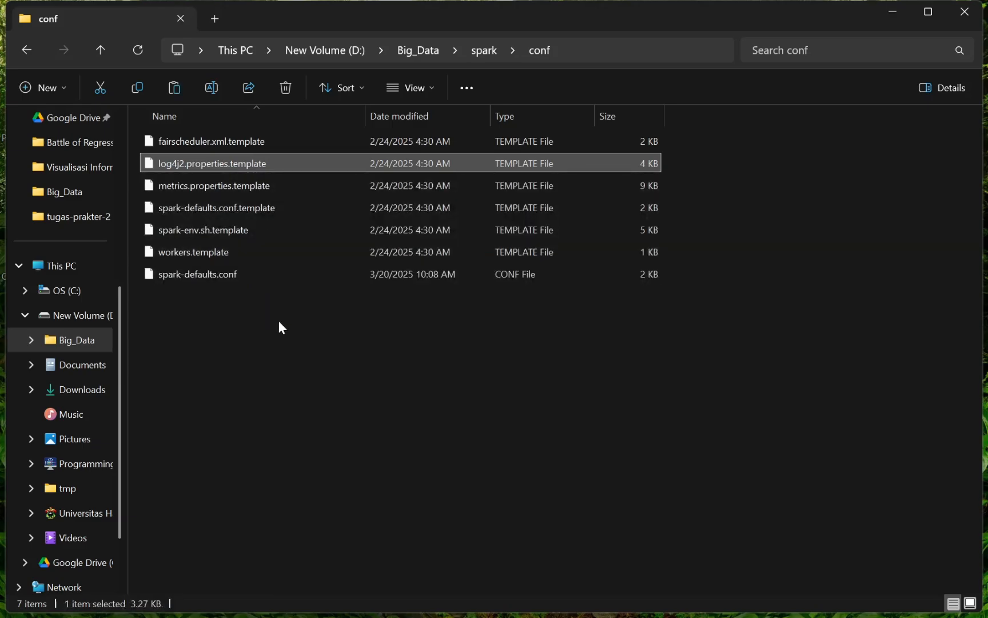
pyautogui.hotkey('ctrl', 'v')
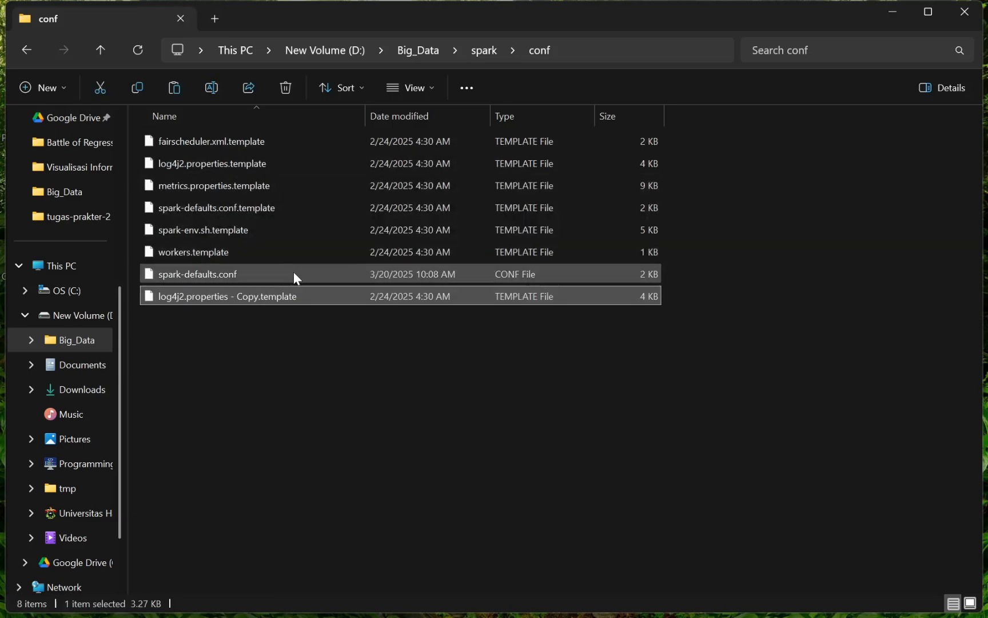
# - Rename the copied log4j2 template file to log4j2.properties and accept the change of file extension
pyautogui.click(212, 88)
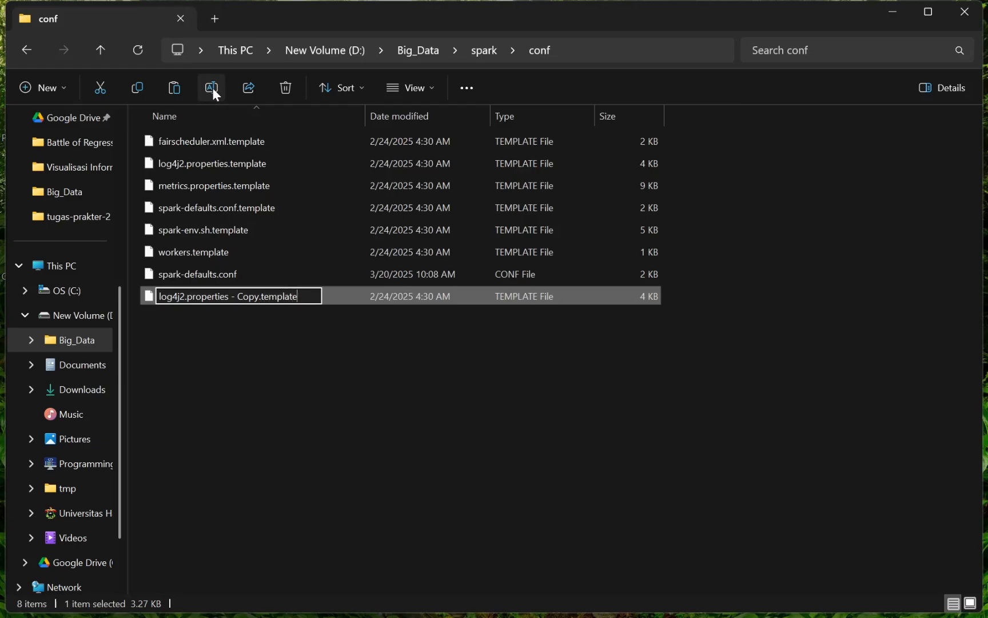
pyautogui.press('BackSpace')
pyautogui.press('BackSpace')
pyautogui.press('BackSpace')
pyautogui.press('BackSpace')
pyautogui.press('BackSpace')
pyautogui.press('BackSpace')
pyautogui.press('BackSpace')
pyautogui.press('BackSpace')
pyautogui.press('BackSpace')
pyautogui.press('BackSpace')
pyautogui.press('BackSpace')
pyautogui.press('BackSpace')
pyautogui.press('BackSpace')
pyautogui.press('BackSpace')
pyautogui.press('BackSpace')
pyautogui.press('BackSpace')
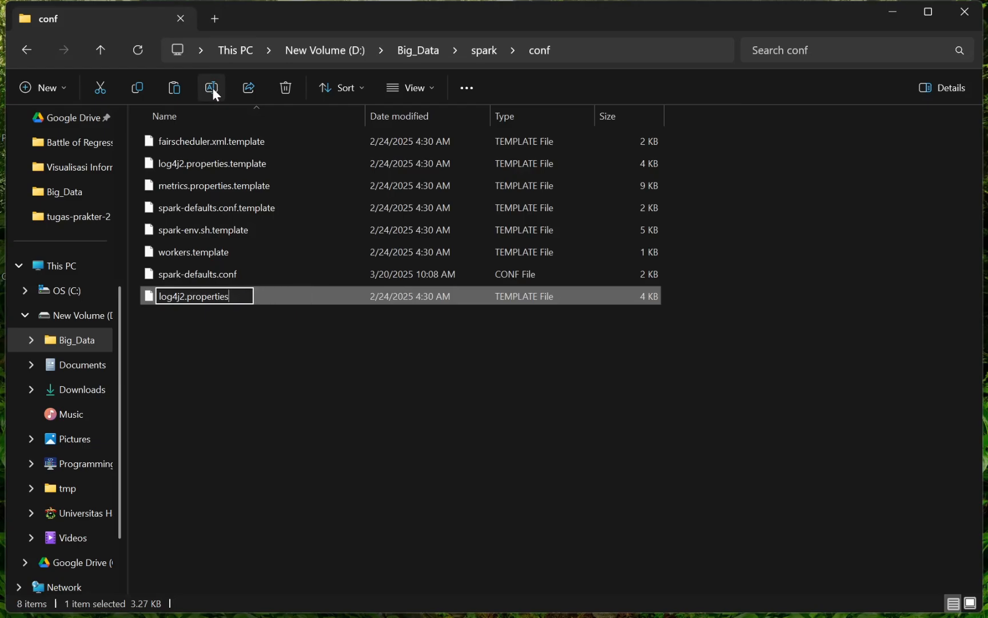
pyautogui.press('Return')
pyautogui.press('Return')
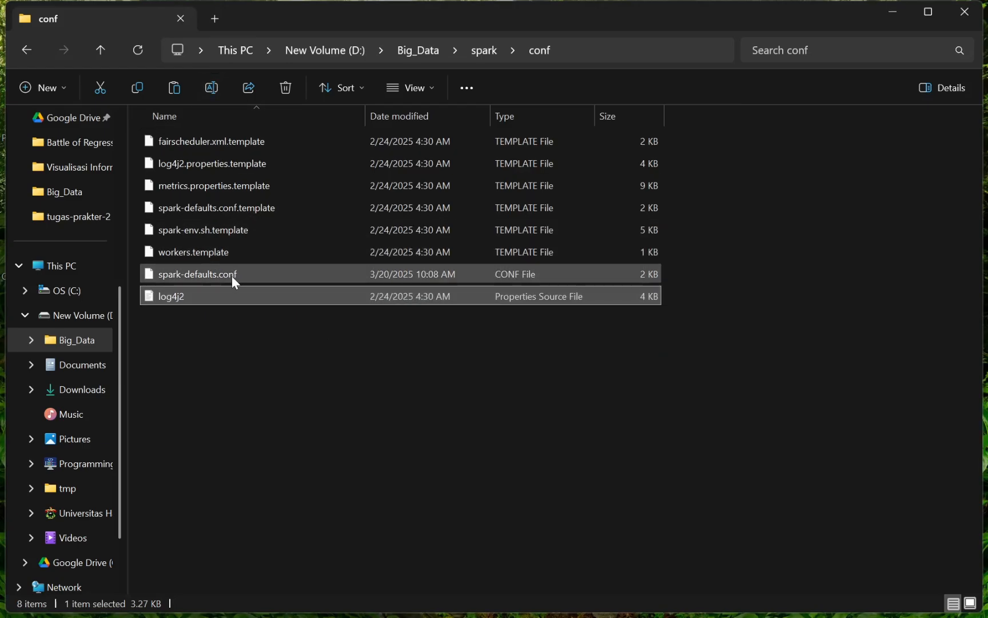
# - Open log4j2.properties in Notepad, replace its entire content with the shutdownhoookmanager and sparkenv logger lines from the notes, and save it
pyautogui.rightClick(229, 302)
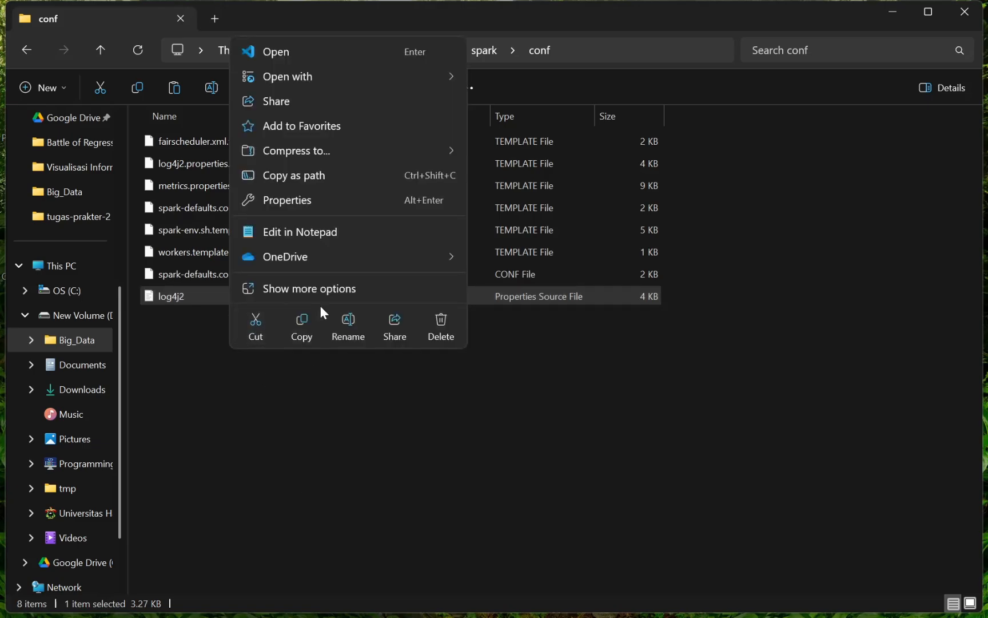
pyautogui.click(315, 234)
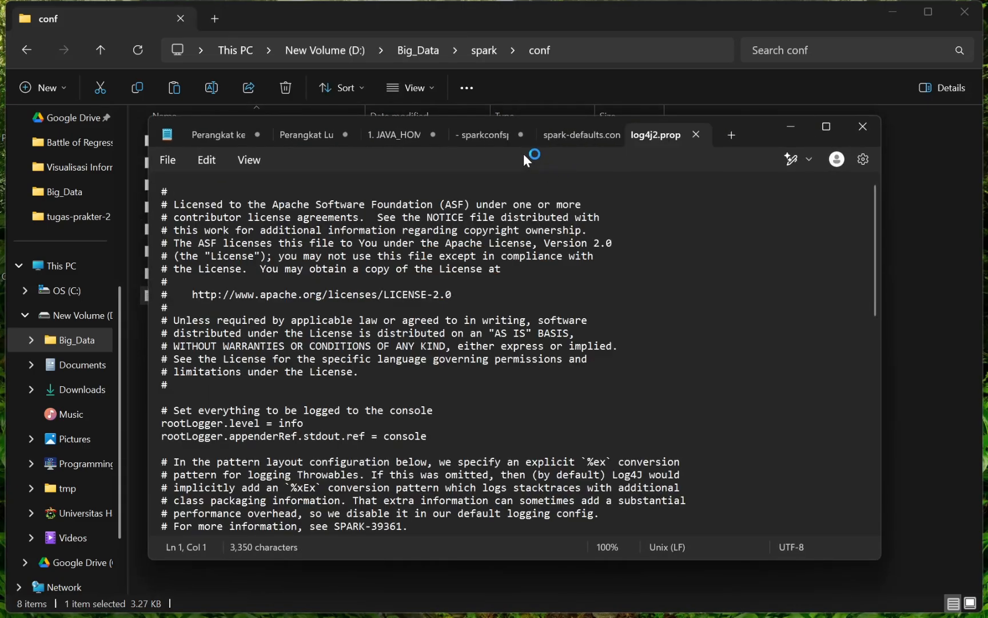
pyautogui.click(494, 136)
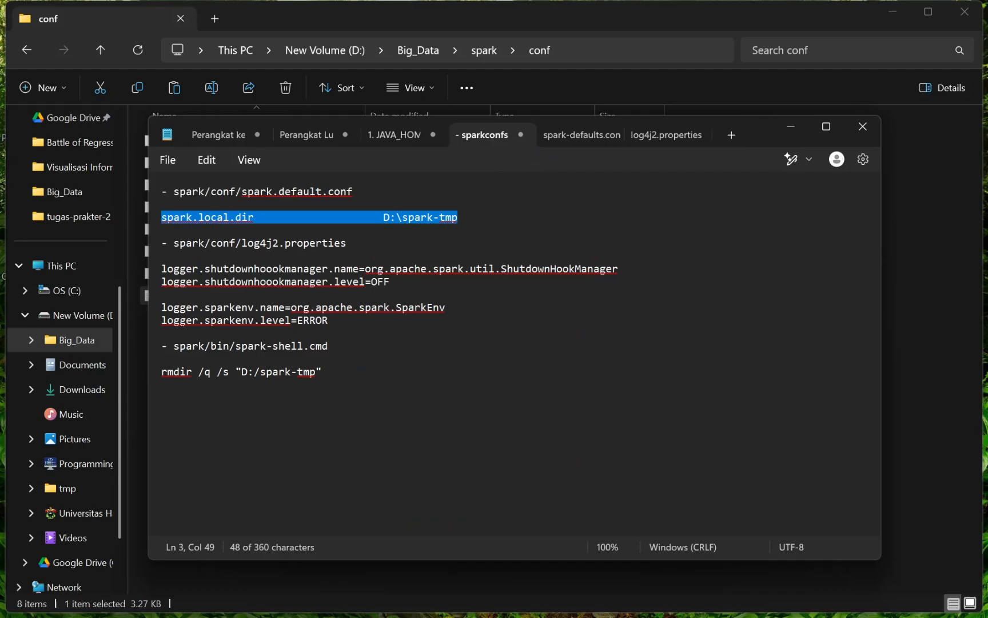
pyautogui.moveTo(328, 320); pyautogui.dragTo(161, 268)
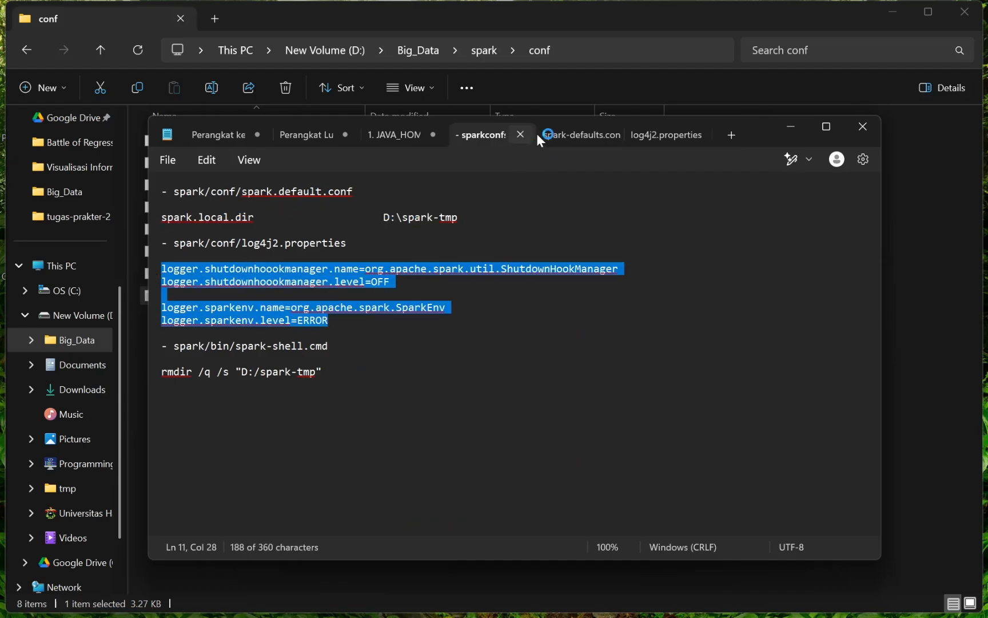
pyautogui.click(663, 133)
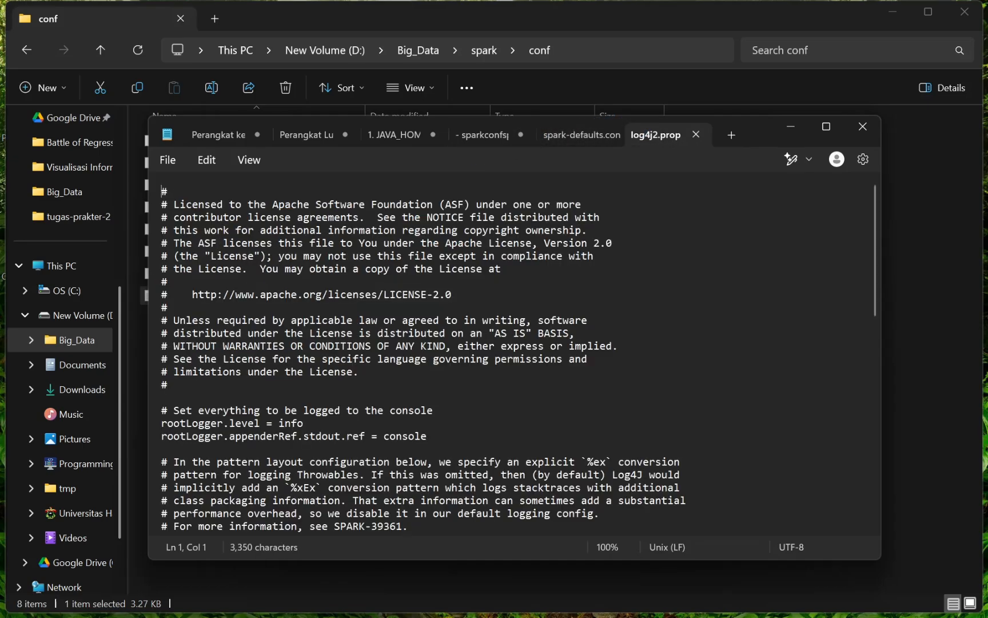
pyautogui.scroll(-15, 518, 352)
pyautogui.hotkey('ctrl', 'End')
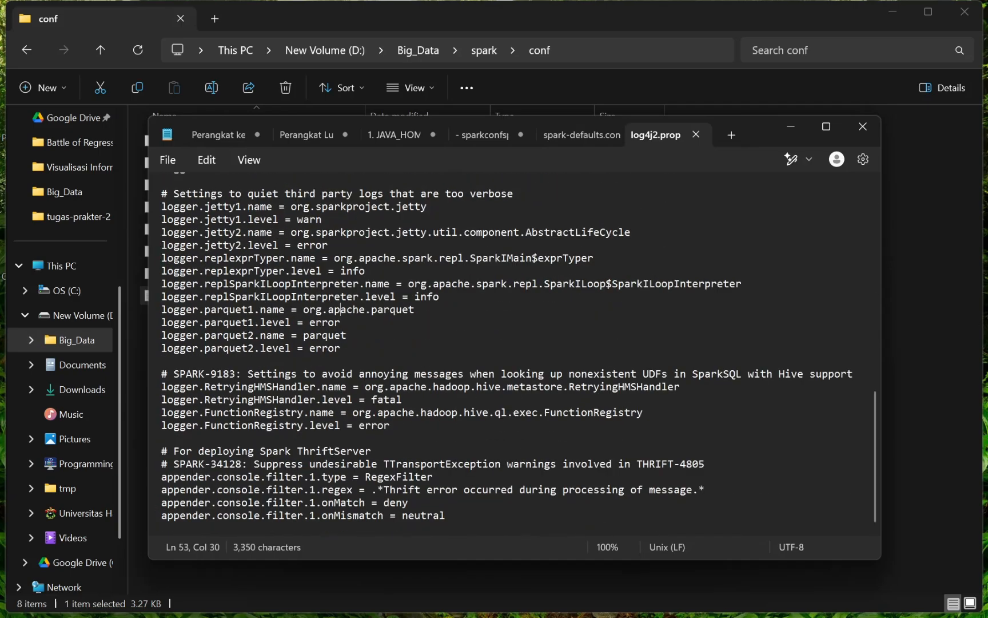
pyautogui.hotkey('ctrl', 'a')
pyautogui.press('BackSpace')
pyautogui.hotkey('ctrl', 'v')
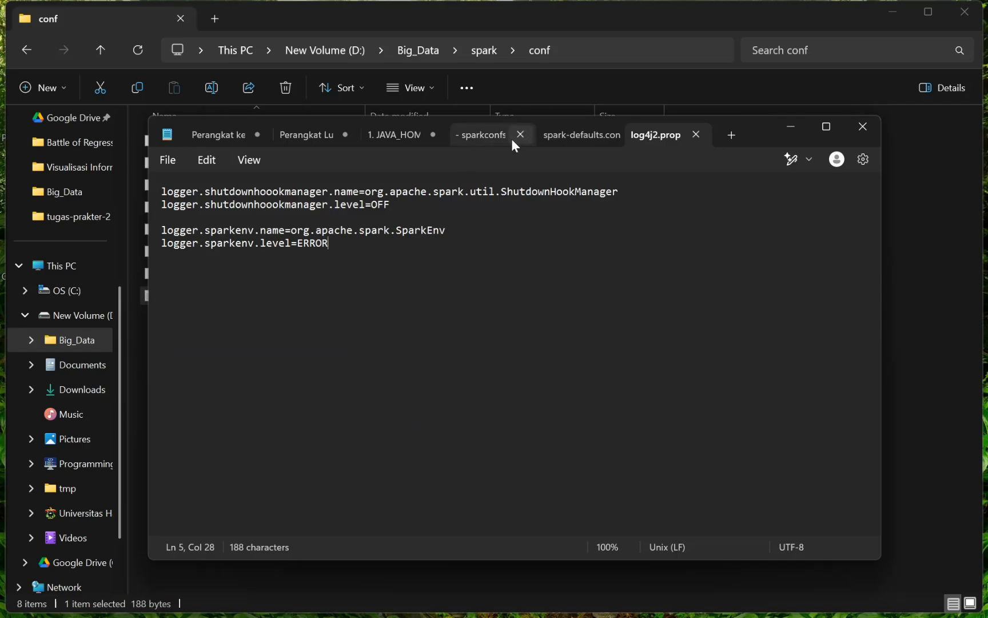
# - Check the notes for the next file and open the Windows command script spark-shell.cmd from spark\bin in Notepad
pyautogui.click(471, 138)
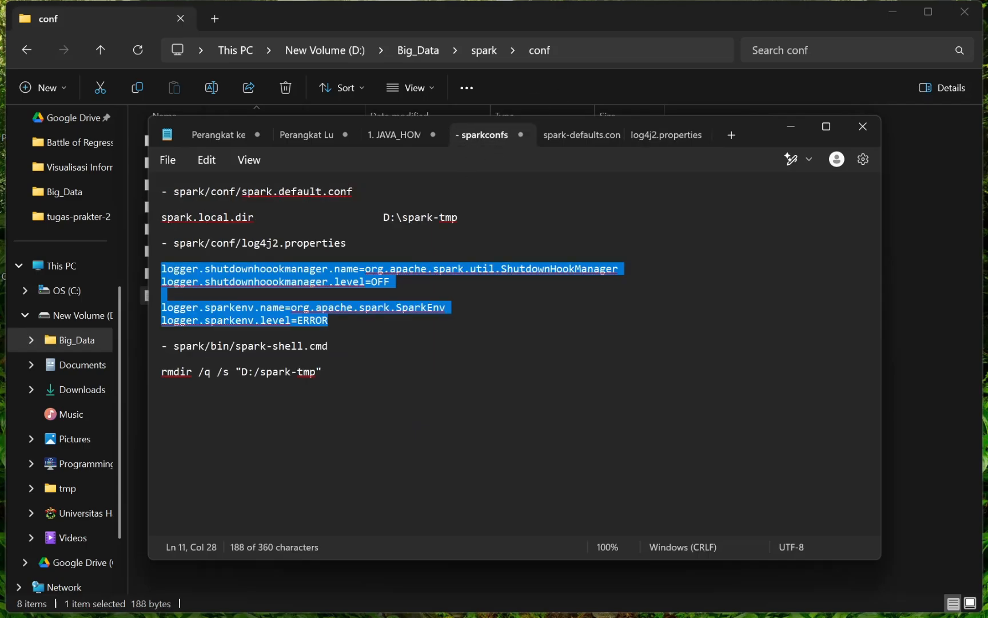
pyautogui.click(802, 128)
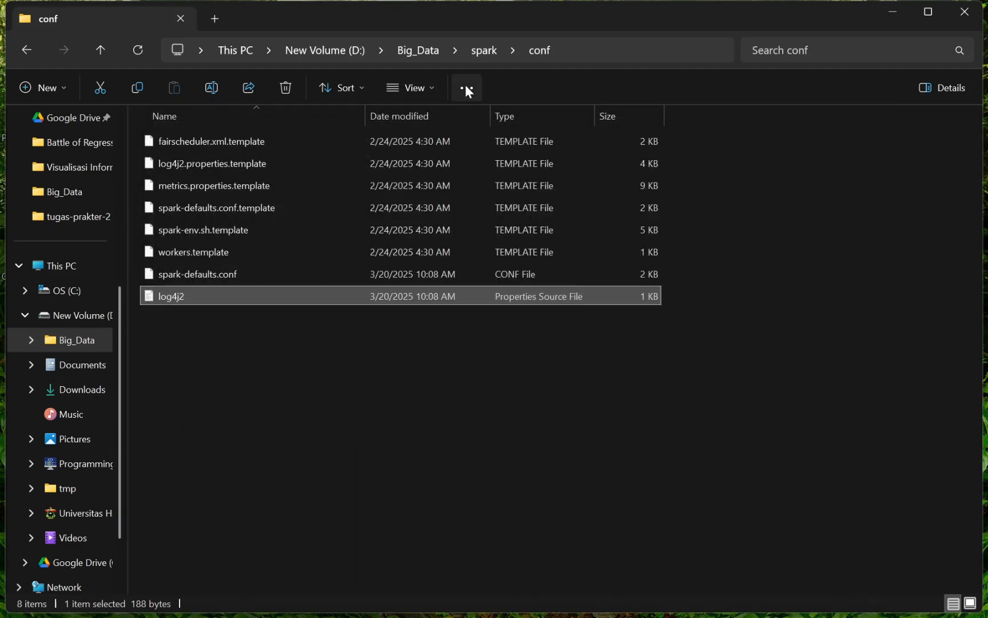
pyautogui.click(475, 51)
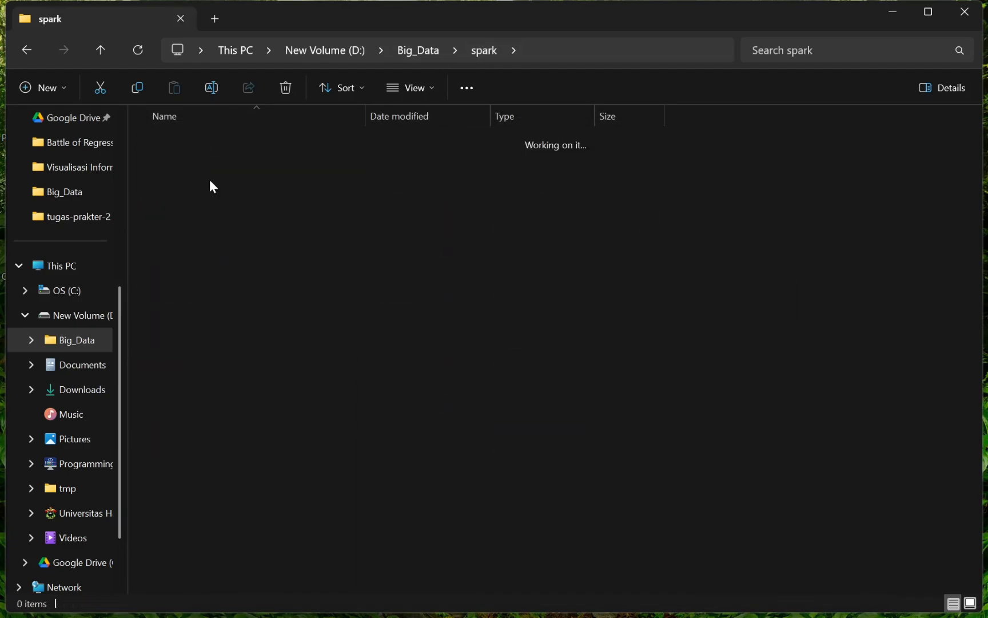
pyautogui.doubleClick(201, 142)
pyautogui.scroll(-3, 221, 299)
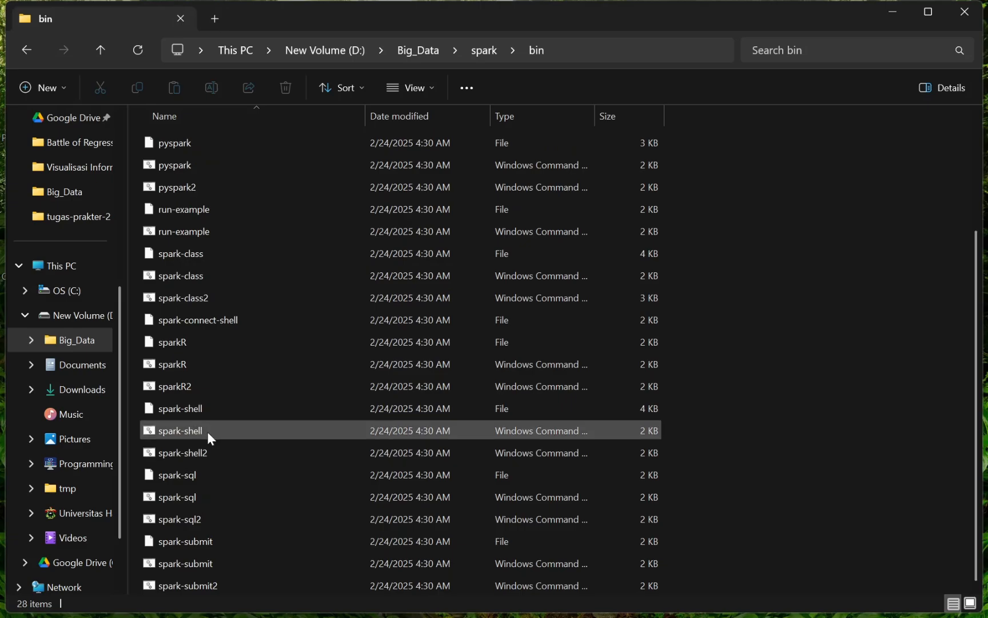
pyautogui.click(327, 430)
pyautogui.rightClick(327, 429)
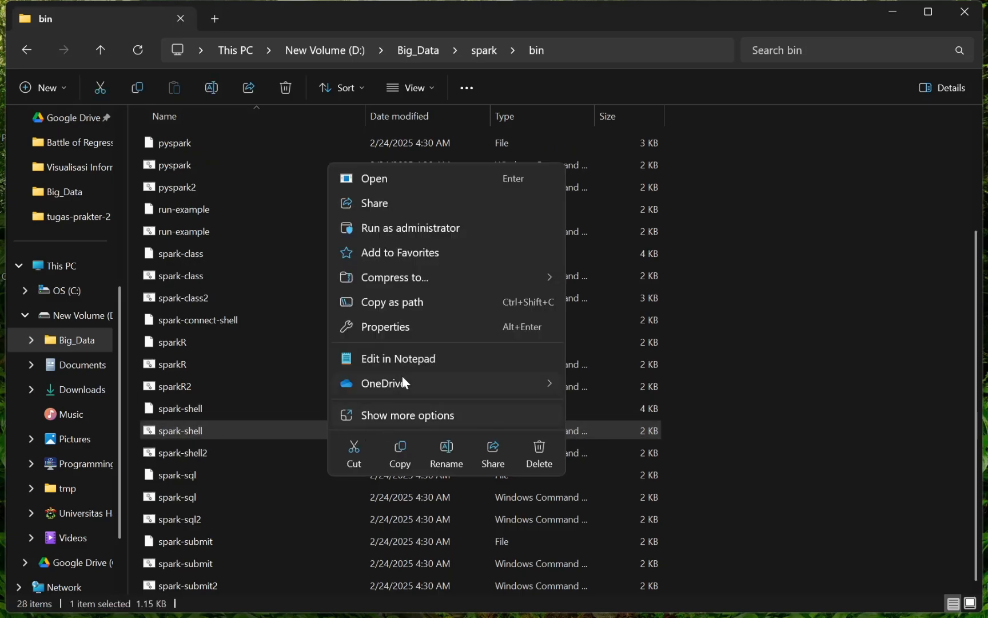
pyautogui.click(402, 357)
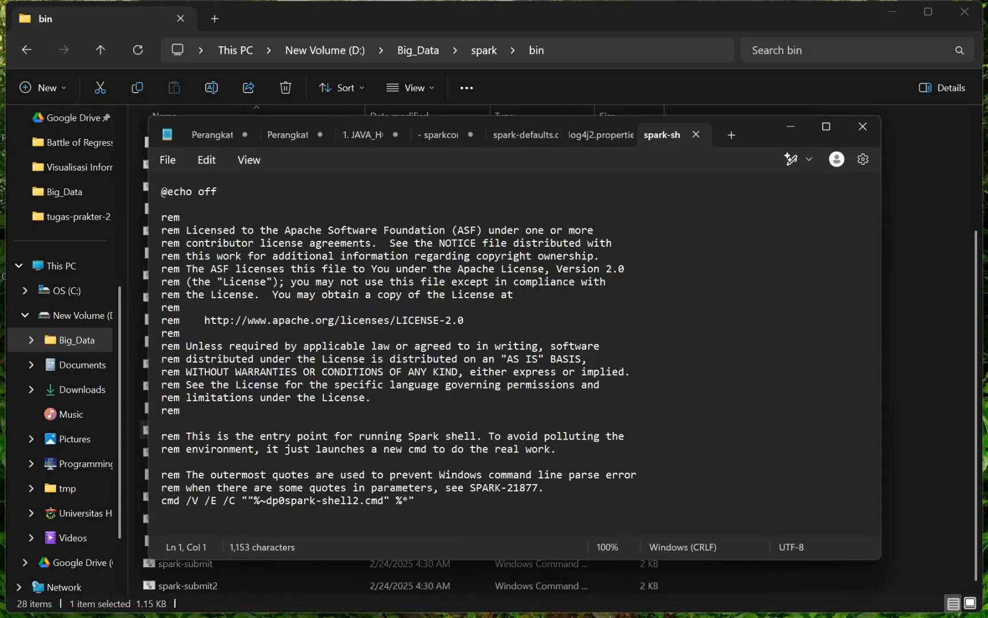
# - Copy the line rmdir /q /s "D:/spark-tmp" from the notes, add it at the end of spark-shell.cmd after a blank line, and save
pyautogui.click(440, 135)
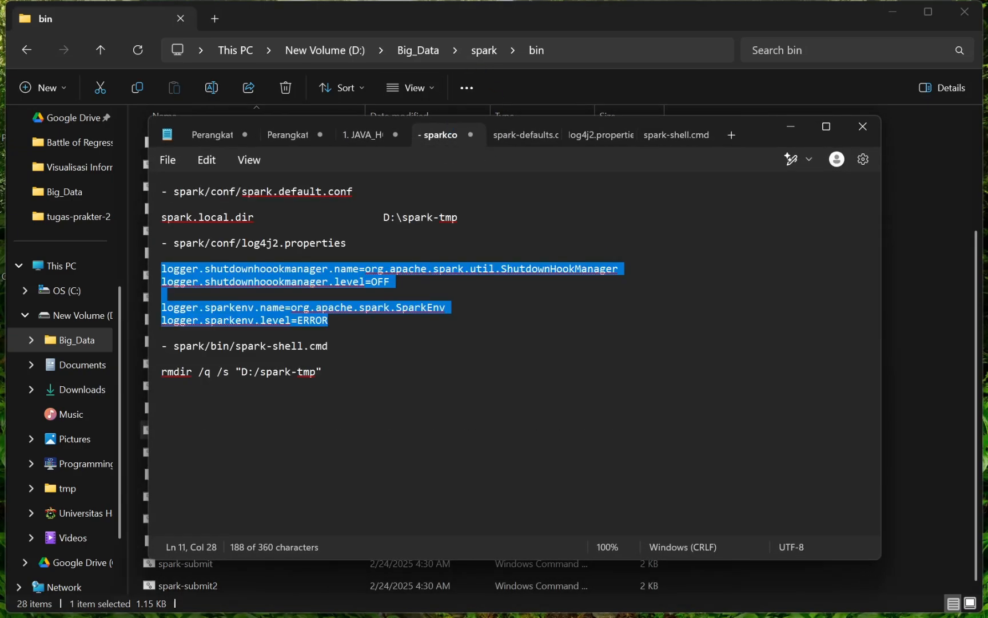
pyautogui.moveTo(322, 371); pyautogui.dragTo(161, 372)
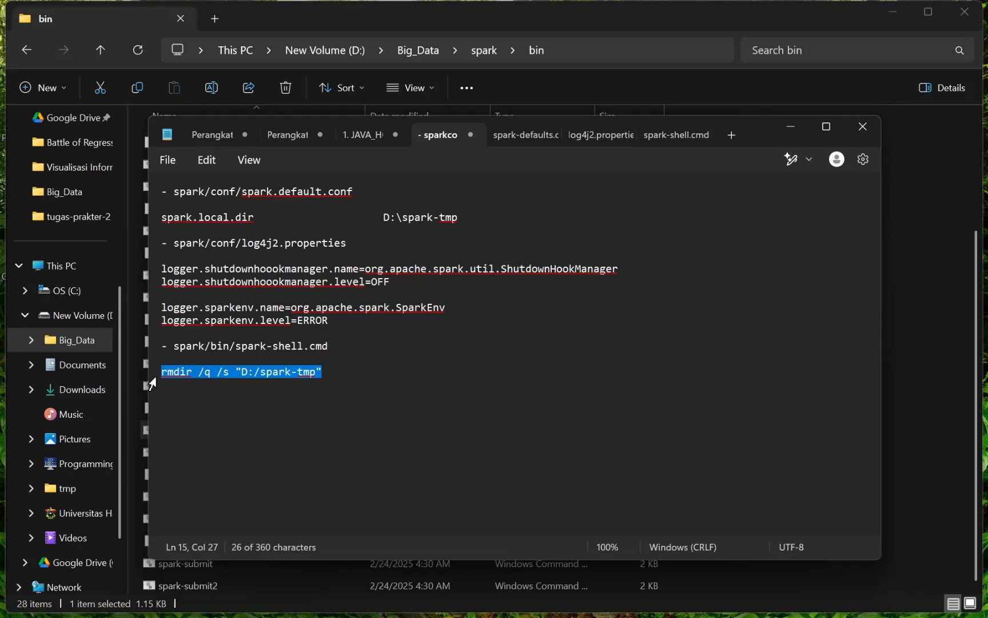
pyautogui.click(667, 131)
pyautogui.hotkey('ctrl', 'End')
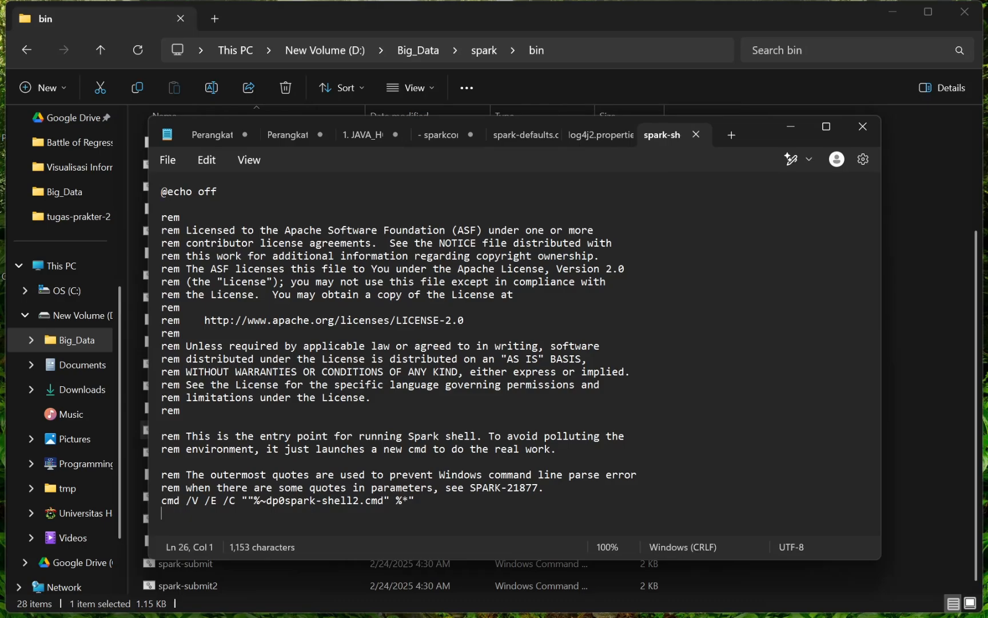
pyautogui.press('Return')
pyautogui.hotkey('ctrl', 'v')
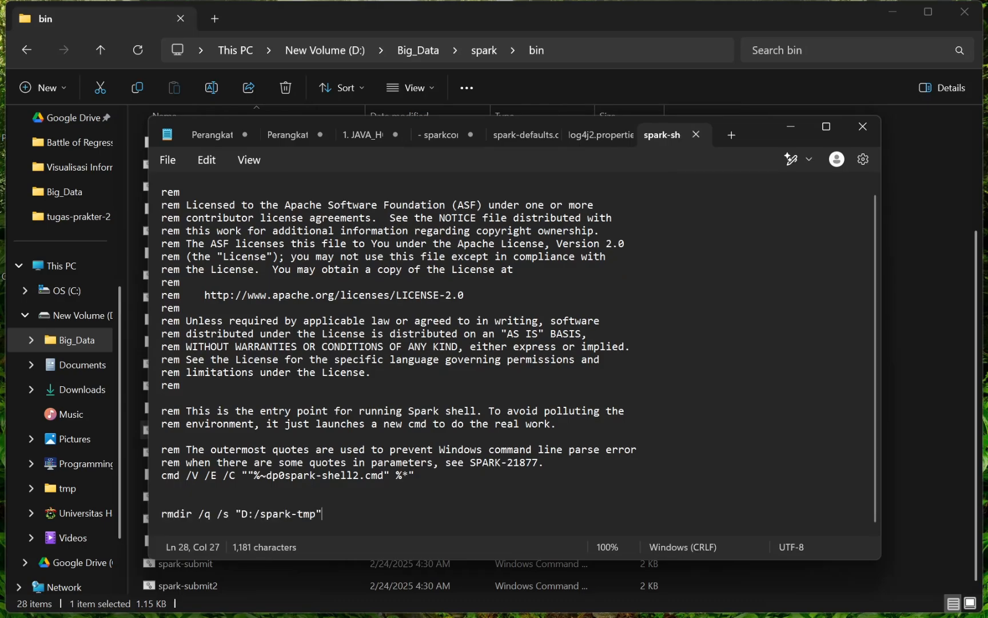
# - Switch to the Command Prompt, run spark-shell again from D:\, and exit the Scala shell with :quit
pyautogui.hotkey('alt', 'Tab')
pyautogui.hotkey('alt', 'Tab')
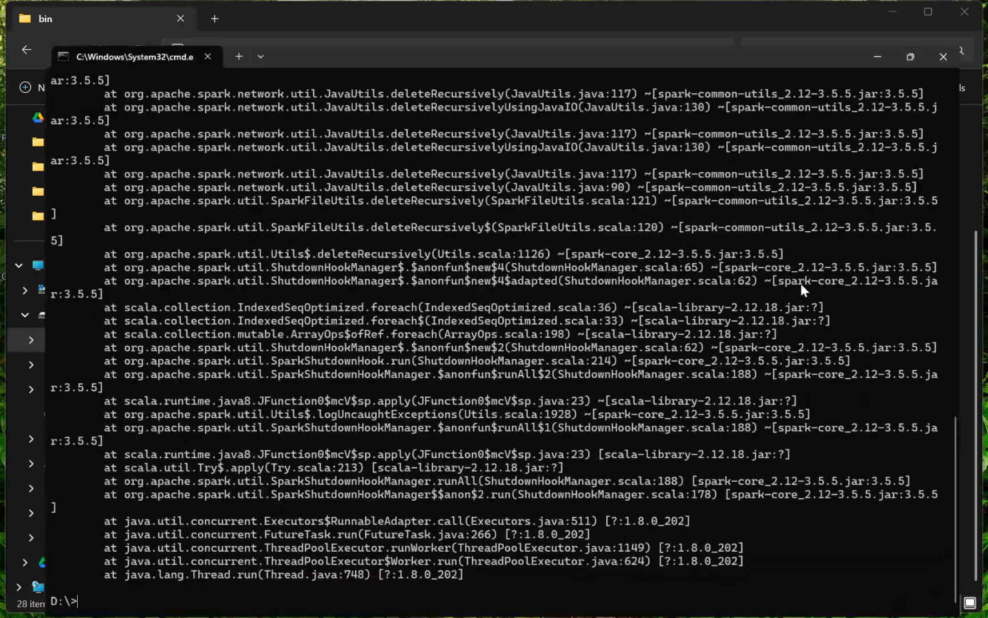
pyautogui.press('Up')
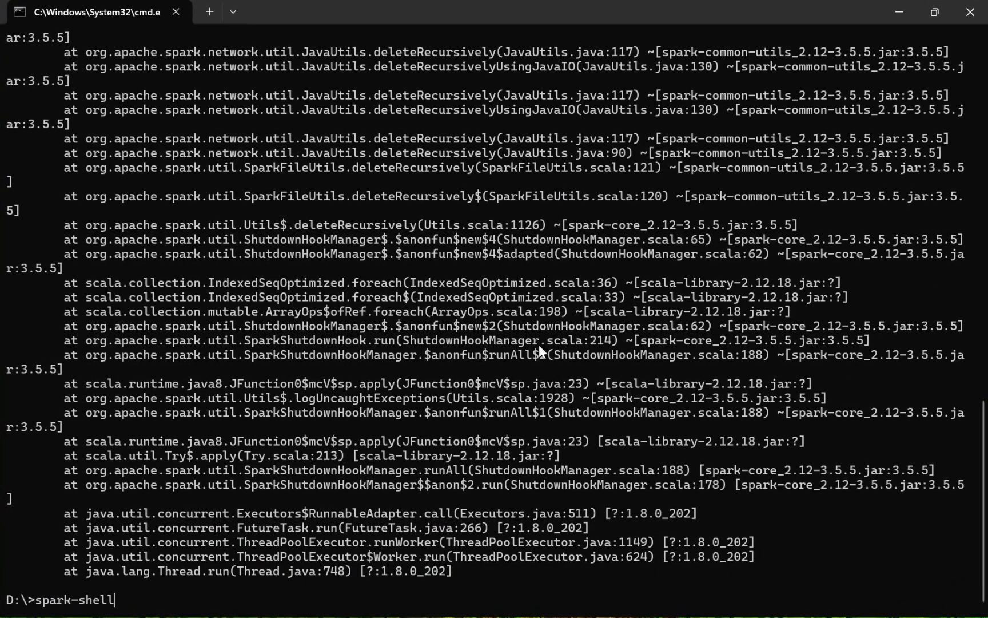
pyautogui.press('Return')
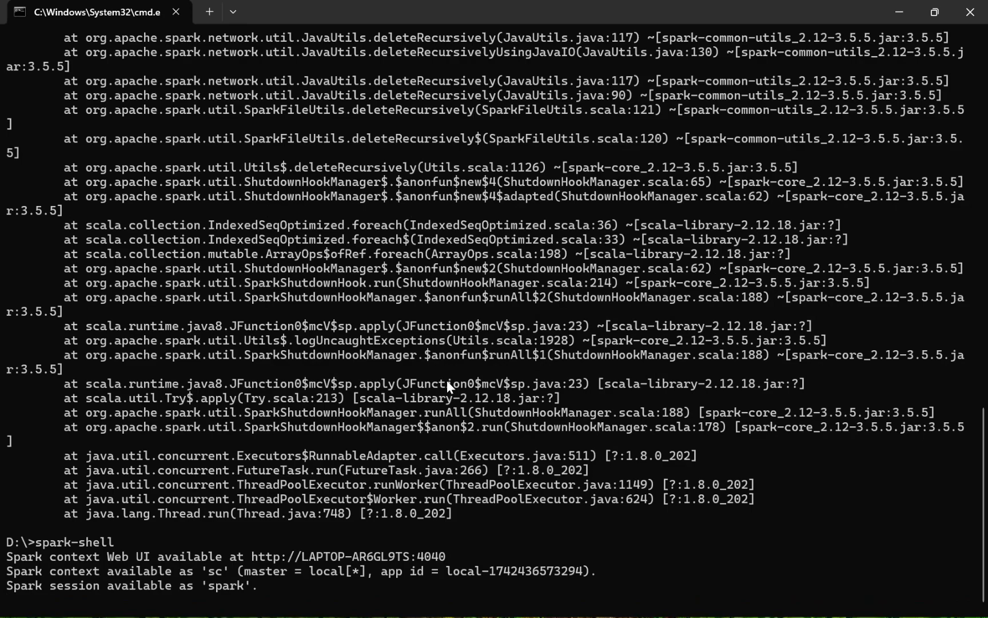
pyautogui.write(':quit')
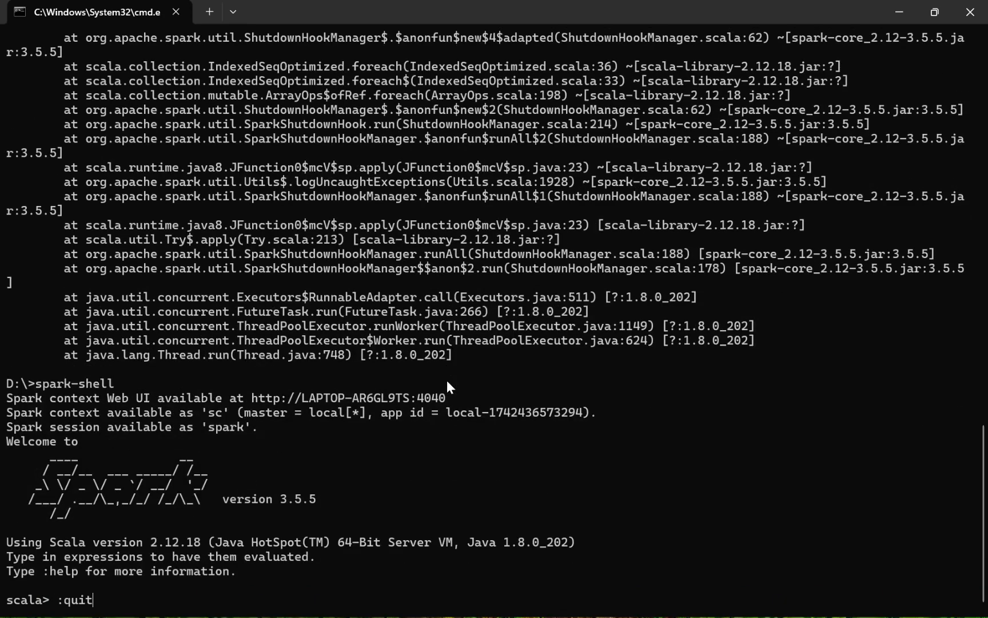
pyautogui.press('Return')
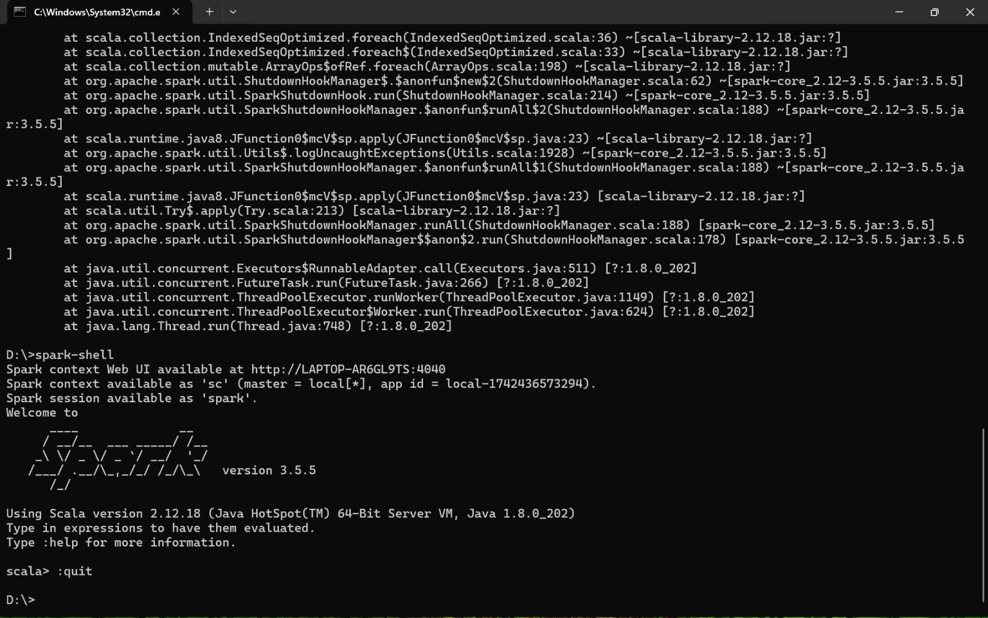
# - Highlight the latest spark-shell session output and compare it with the earlier shutdown stack trace
pyautogui.moveTo(95, 567); pyautogui.dragTo(7, 374)
pyautogui.scroll(10, 361, 153)
pyautogui.scroll(-6, 361, 153)
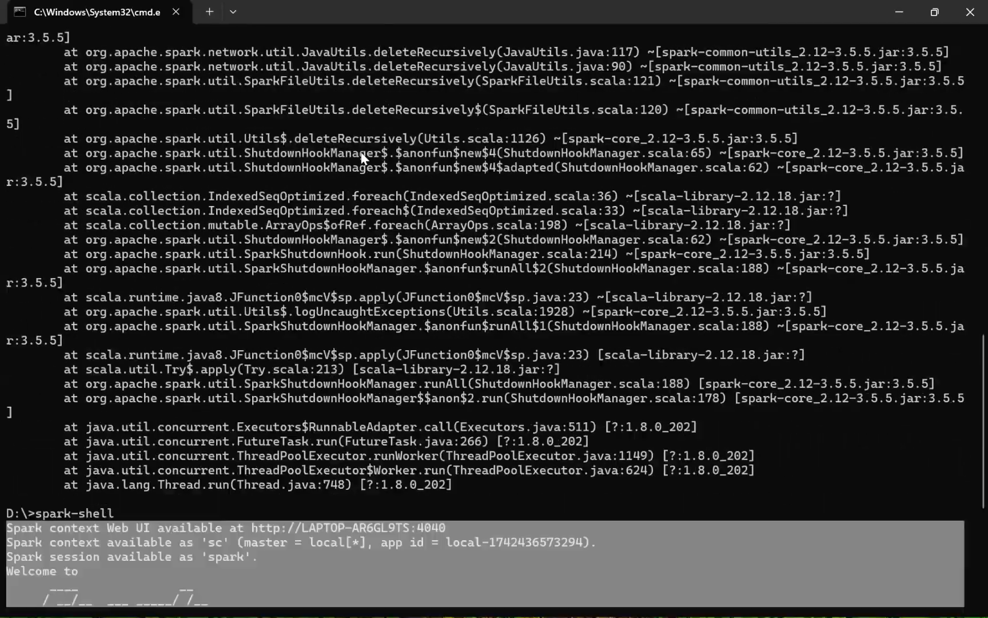
pyautogui.scroll(-4, 362, 154)
# - Minimize the Command Prompt, File Explorer and Notepad windows to show the desktop
pyautogui.click(904, 11)
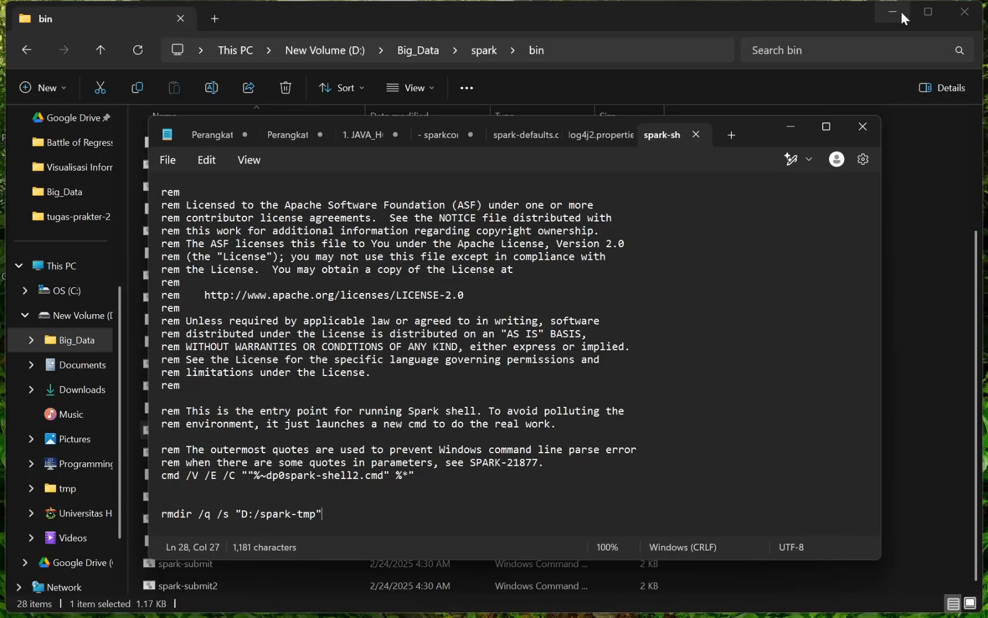
pyautogui.click(893, 10)
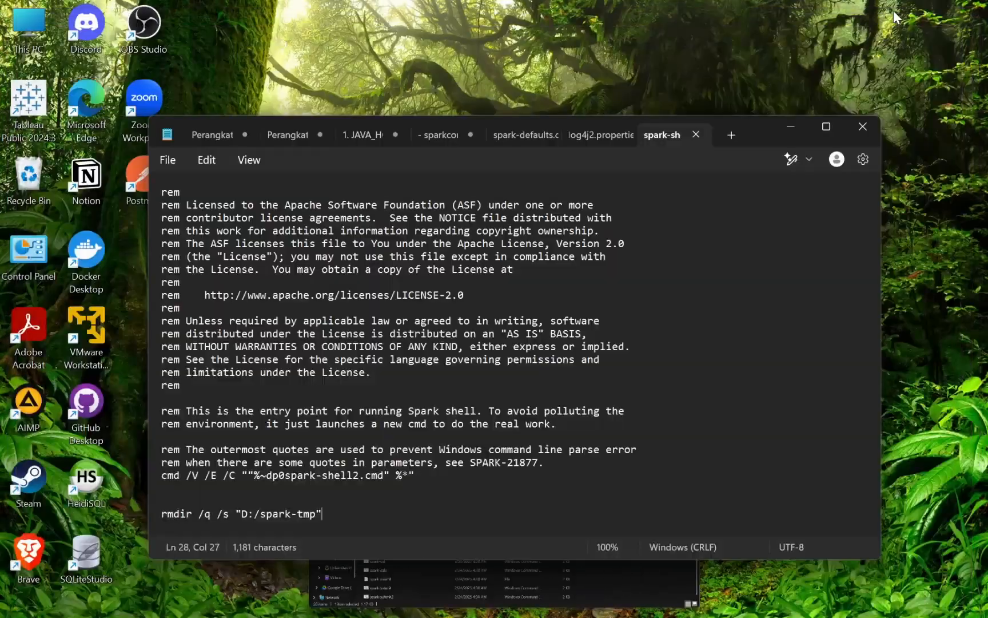
pyautogui.click(787, 128)
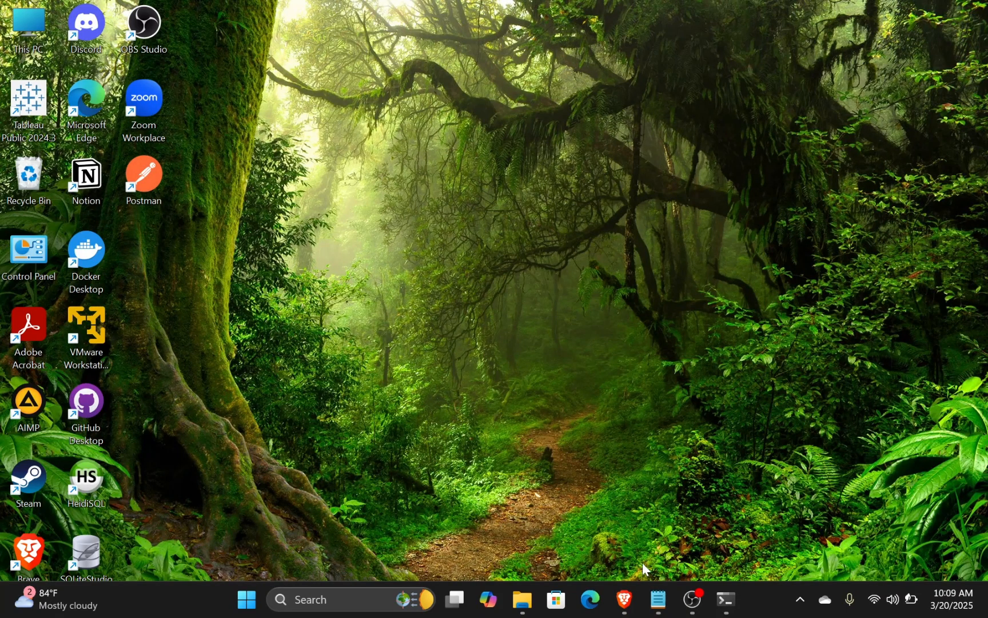
pyautogui.moveTo(692, 595)
pyautogui.click(707, 515)
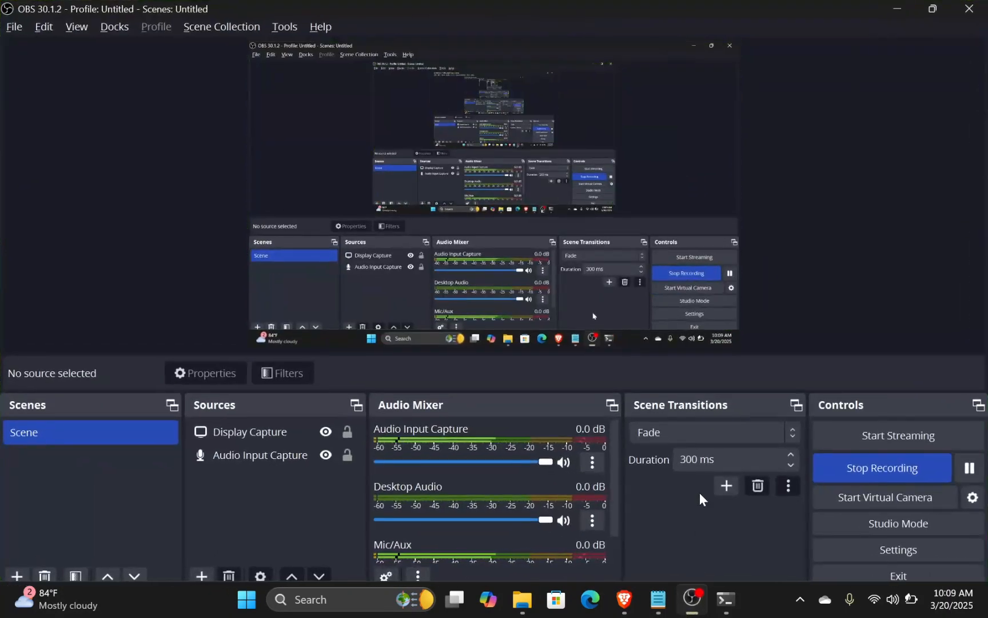